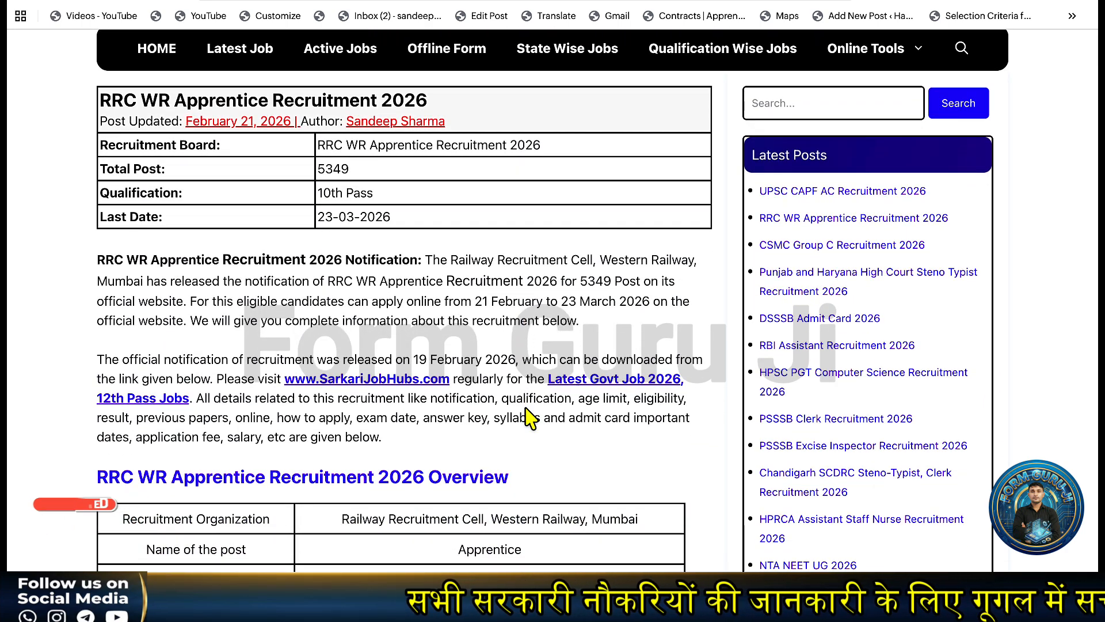
Open the 2683.pdf recruitment notification from the job post's Notification Link.
{"action": "scroll", "coordinate": [529, 416], "scroll_direction": "down", "scroll_amount": 1}
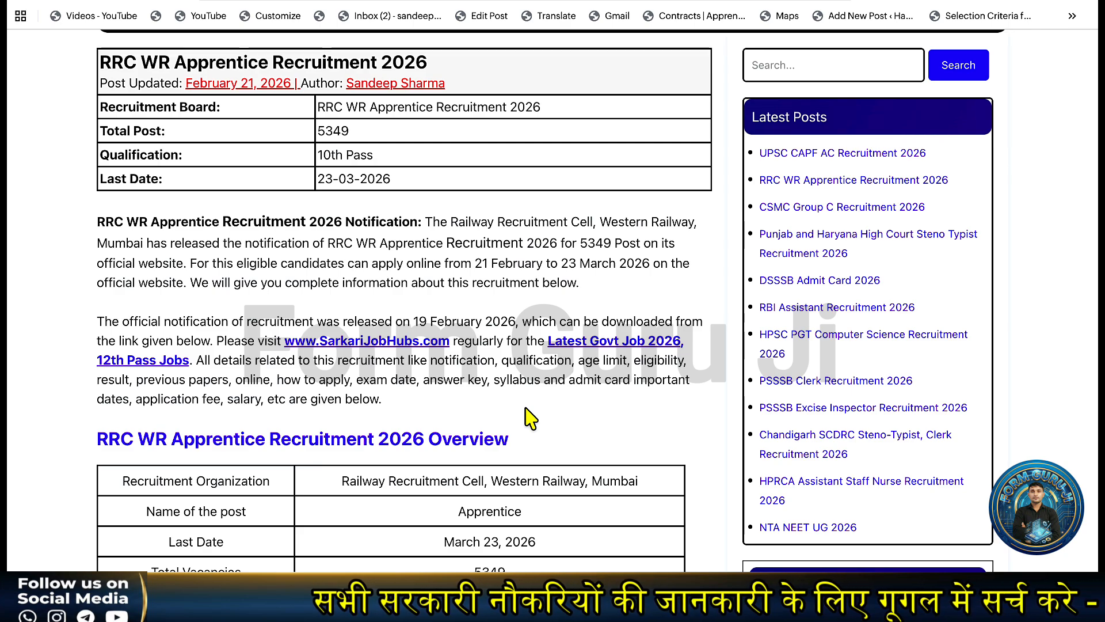
{"action": "scroll", "coordinate": [527, 411], "scroll_direction": "down", "scroll_amount": 2}
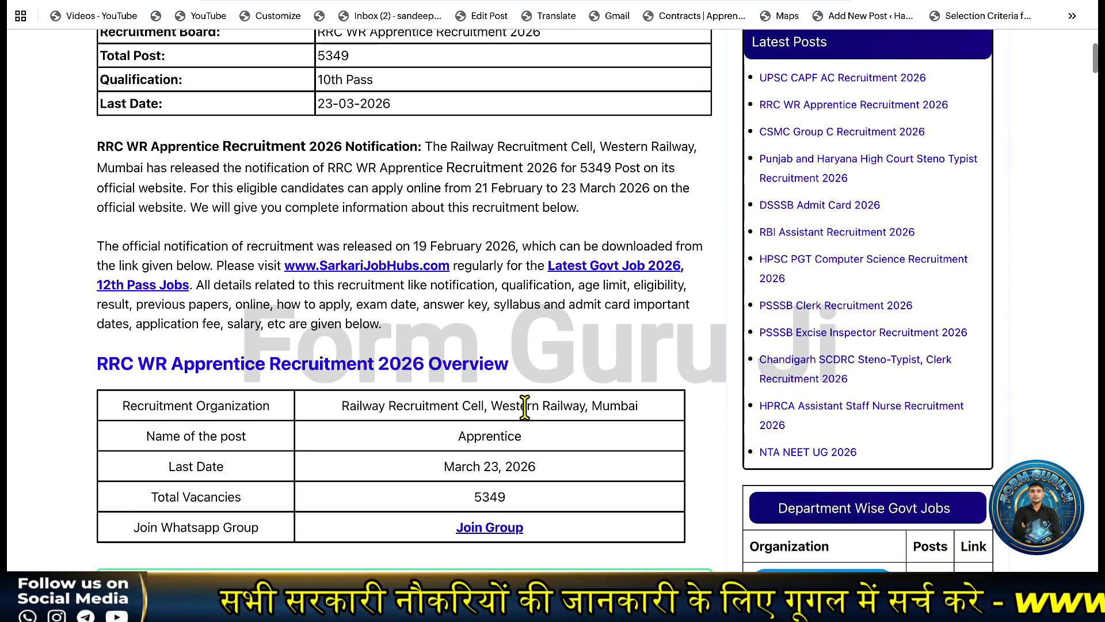
{"action": "scroll", "coordinate": [524, 408], "scroll_direction": "down", "scroll_amount": 10}
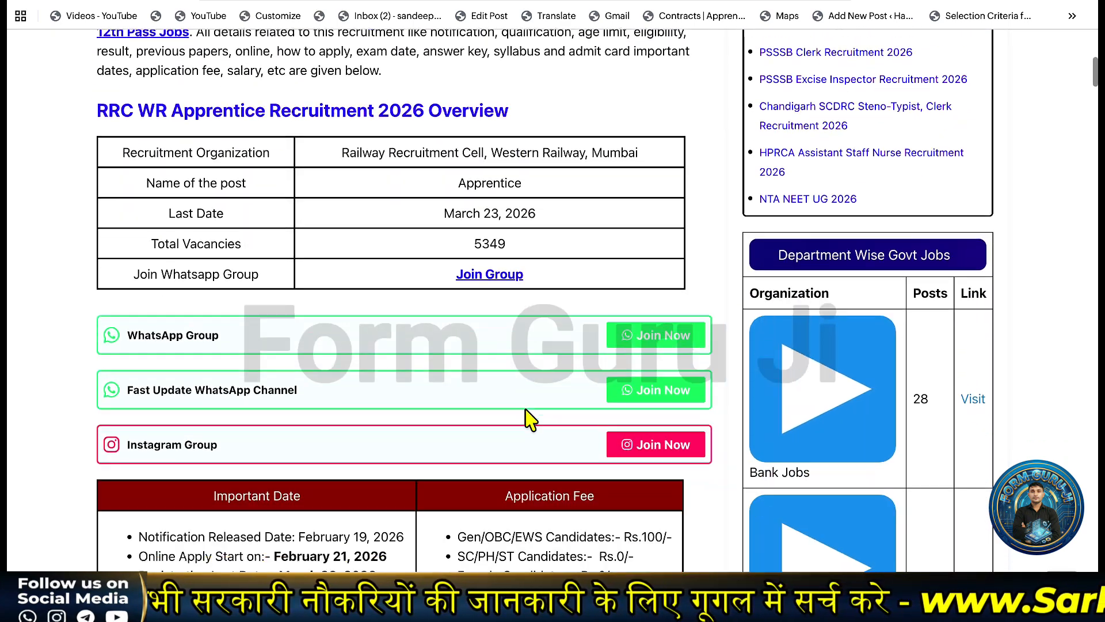
{"action": "scroll", "coordinate": [526, 417], "scroll_direction": "down", "scroll_amount": 1}
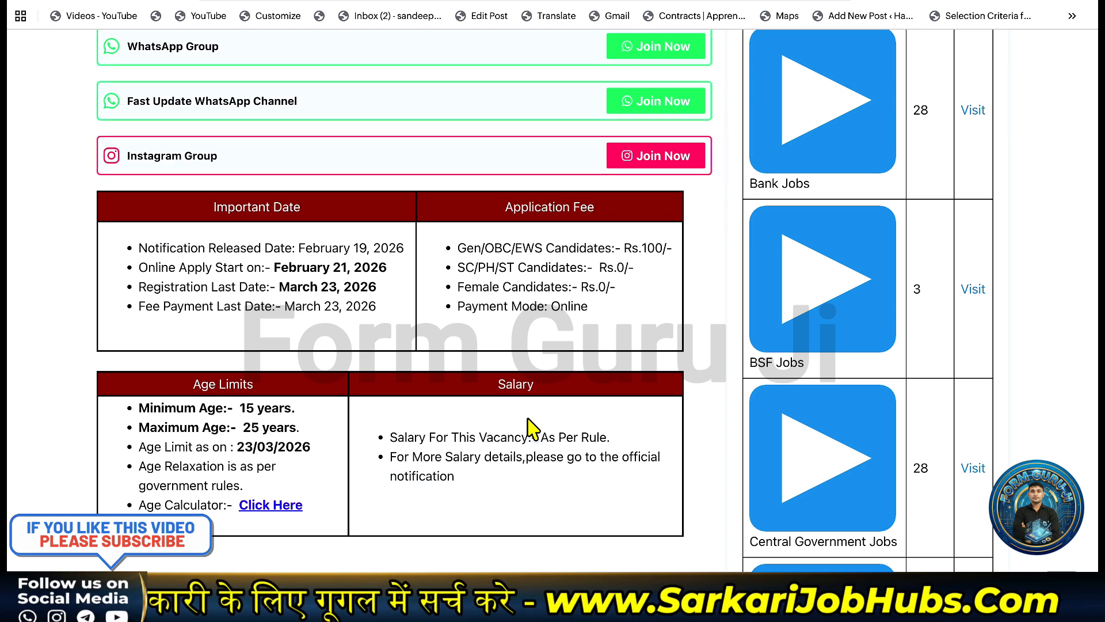
{"action": "scroll", "coordinate": [533, 428], "scroll_direction": "down", "scroll_amount": 1}
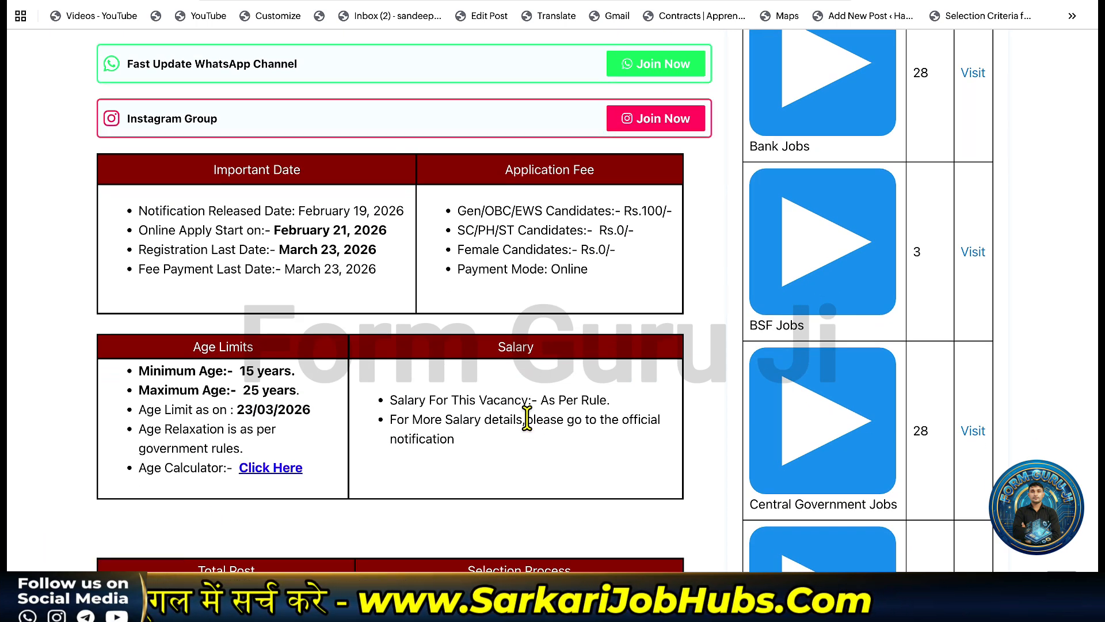
{"action": "scroll", "coordinate": [507, 397], "scroll_direction": "down", "scroll_amount": 3}
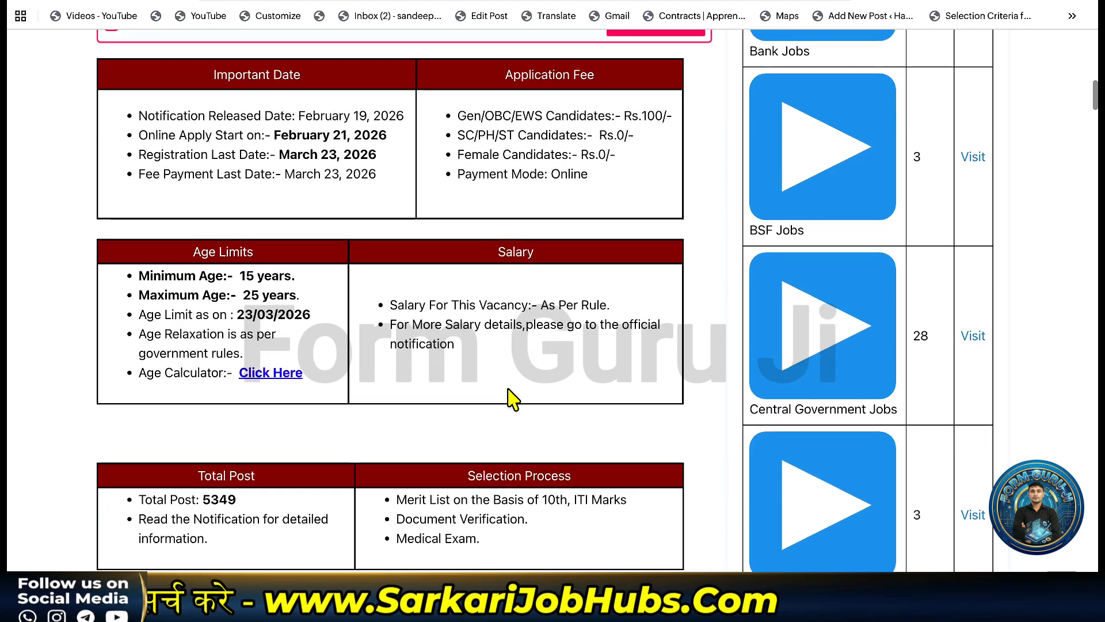
{"action": "scroll", "coordinate": [512, 397], "scroll_direction": "down", "scroll_amount": 5}
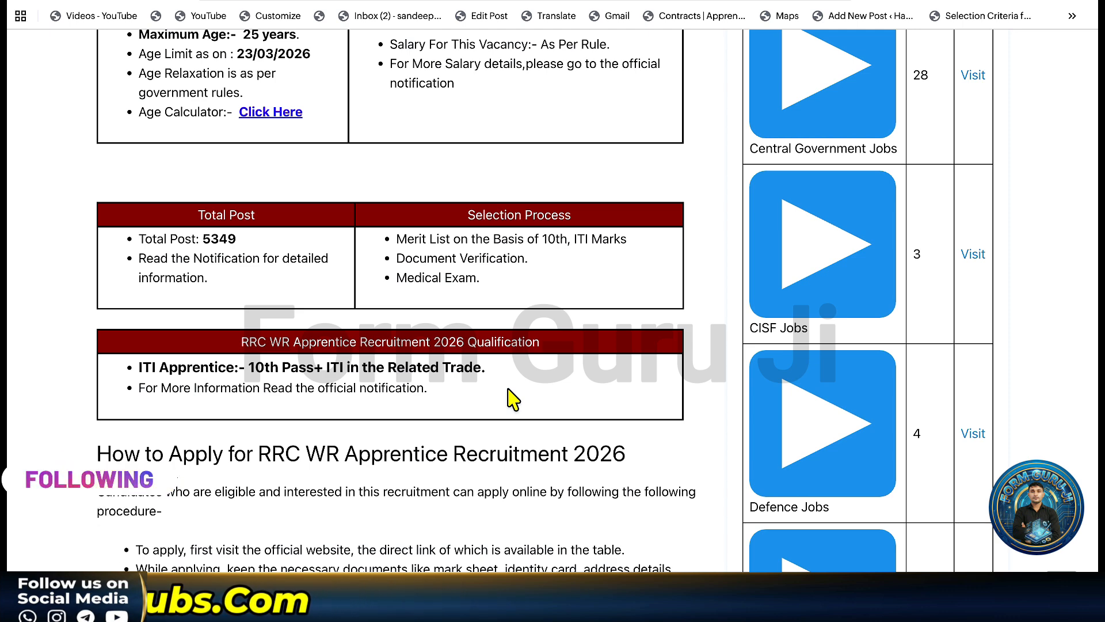
{"action": "scroll", "coordinate": [511, 396], "scroll_direction": "down", "scroll_amount": 1}
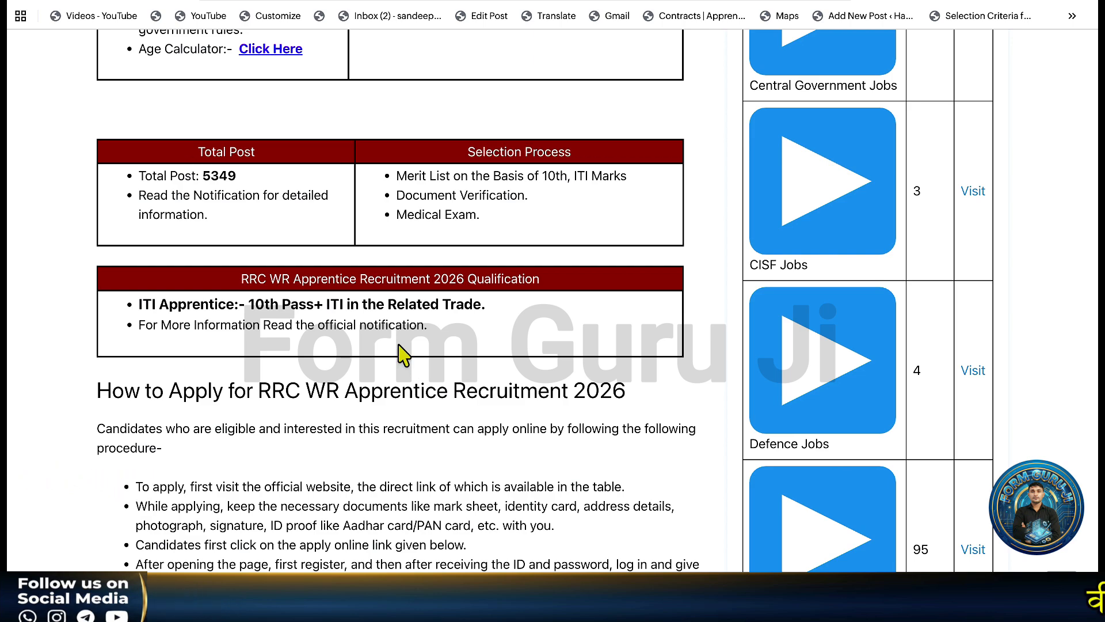
{"action": "scroll", "coordinate": [403, 355], "scroll_direction": "down", "scroll_amount": 5}
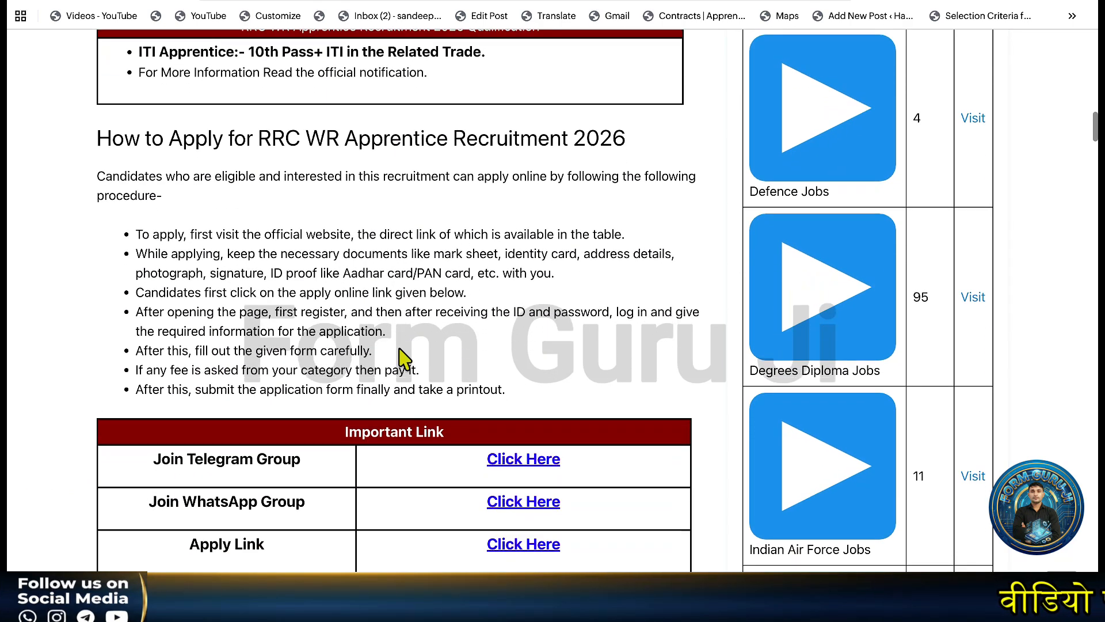
{"action": "scroll", "coordinate": [405, 358], "scroll_direction": "down", "scroll_amount": 1}
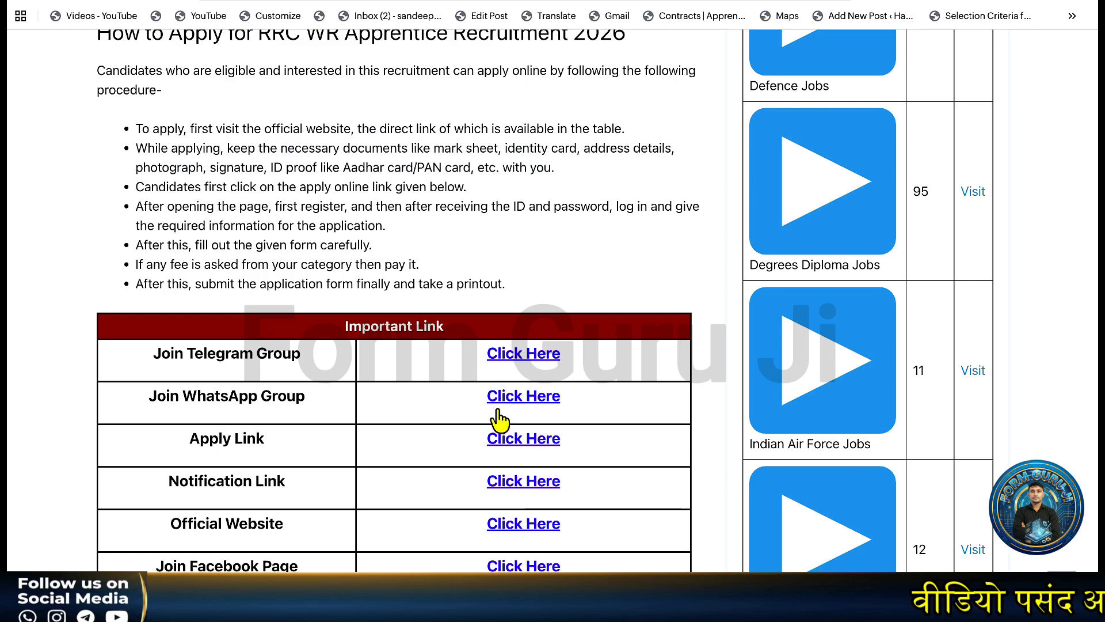
{"action": "left_click", "coordinate": [508, 483]}
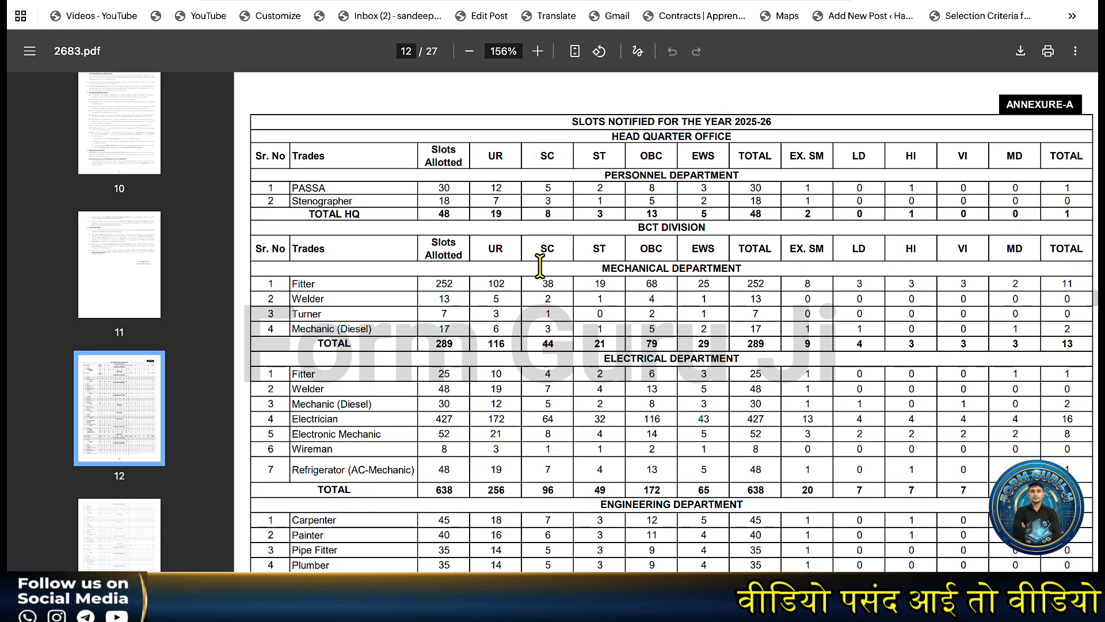
Review the Annexure-A trade-wise slot tables, then go back to the job post's Important Link table.
{"action": "scroll", "coordinate": [540, 266], "scroll_direction": "down", "scroll_amount": 1}
{"action": "scroll", "coordinate": [540, 265], "scroll_direction": "down", "scroll_amount": 2}
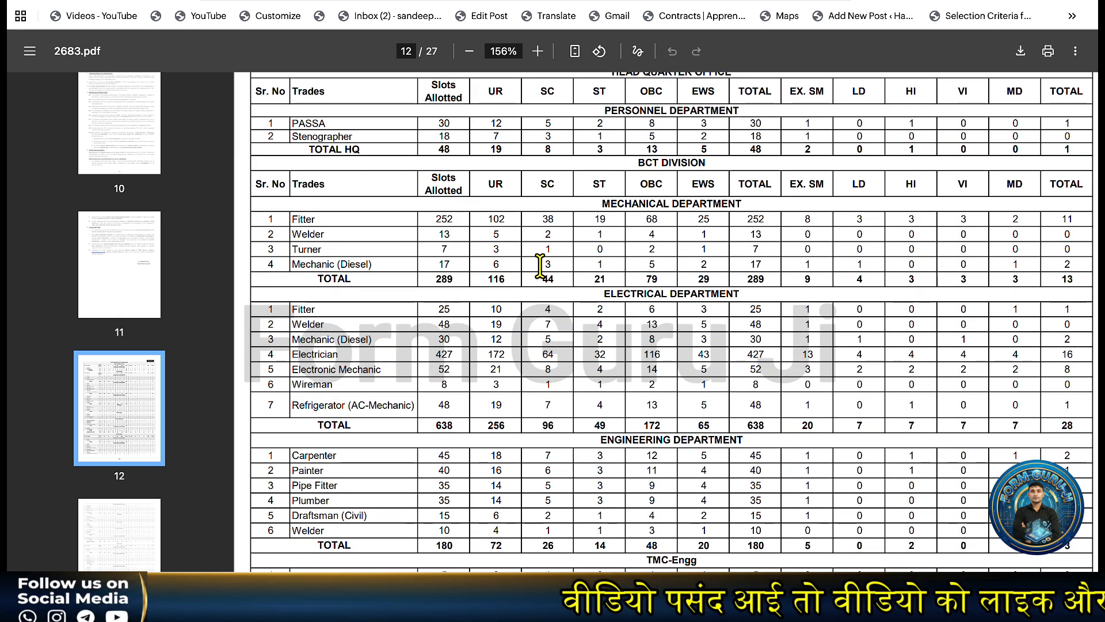
{"action": "scroll", "coordinate": [540, 265], "scroll_direction": "up", "scroll_amount": 10}
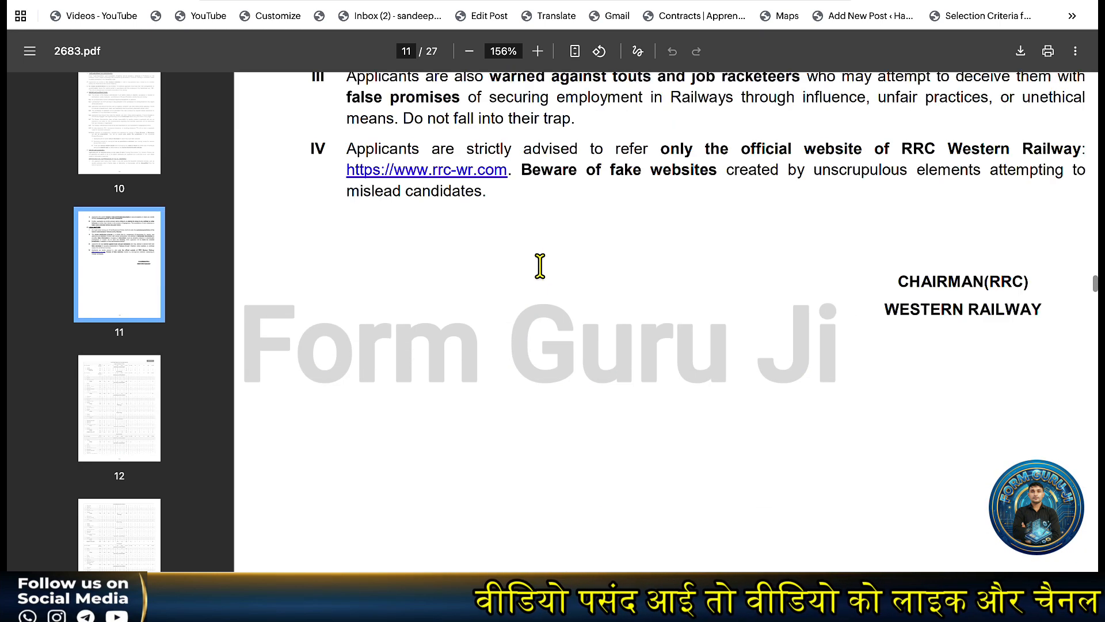
{"action": "scroll", "coordinate": [540, 266], "scroll_direction": "down", "scroll_amount": 2}
{"action": "scroll", "coordinate": [540, 266], "scroll_direction": "up", "scroll_amount": 1}
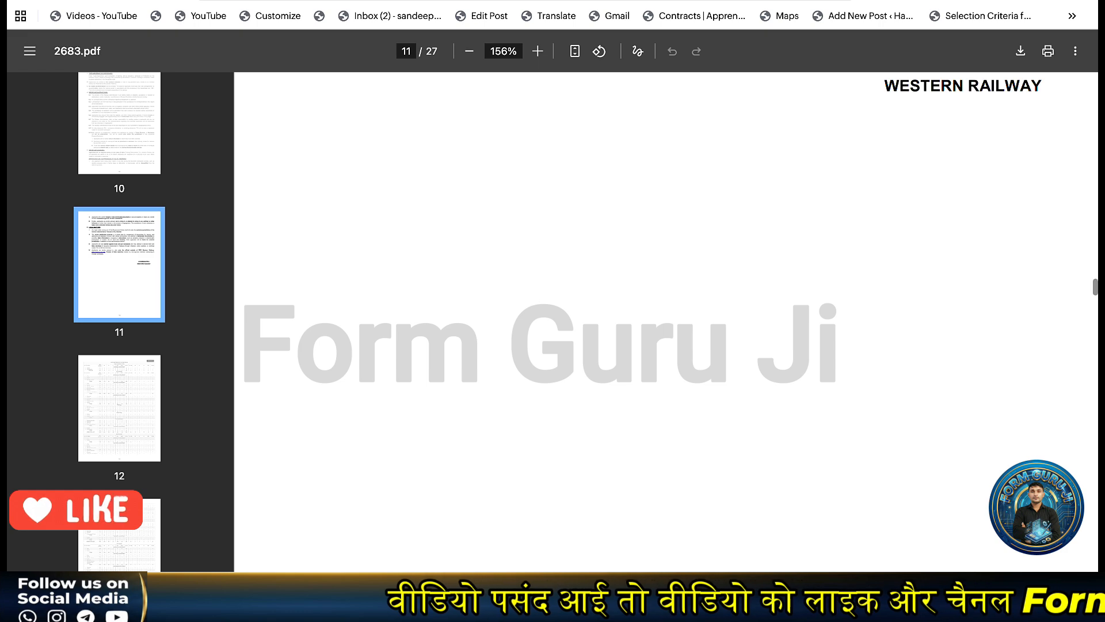
{"action": "left_click", "coordinate": [288, 1]}
{"action": "scroll", "coordinate": [318, 173], "scroll_direction": "down", "scroll_amount": 3}
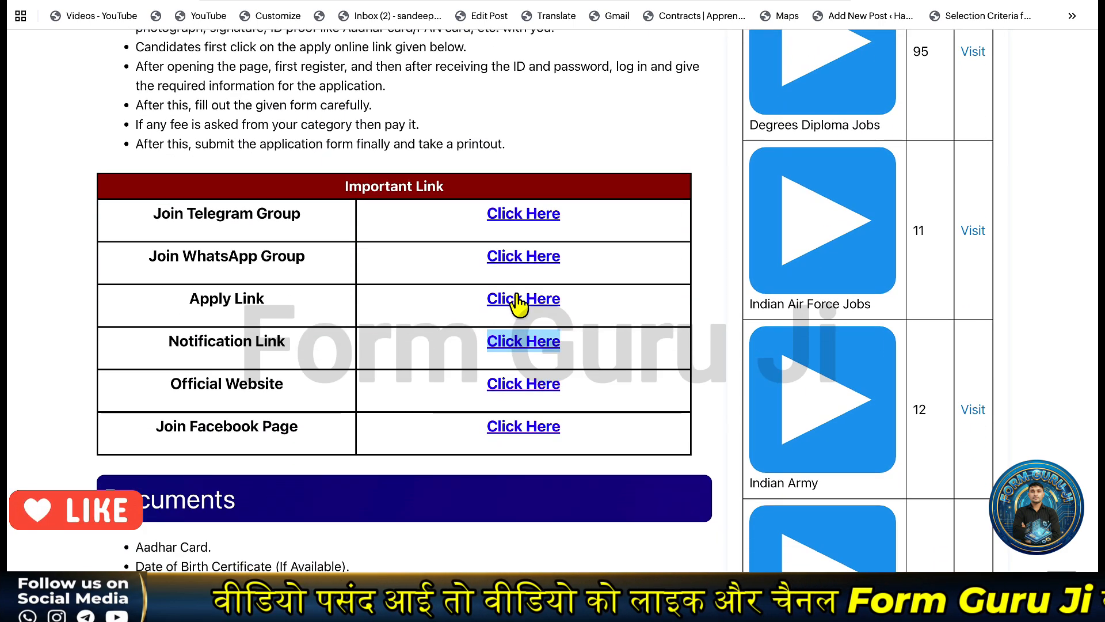
Open the Act Apprentice 2025-26 login page from the Apply Link in the Important Link table.
{"action": "left_click", "coordinate": [518, 300]}
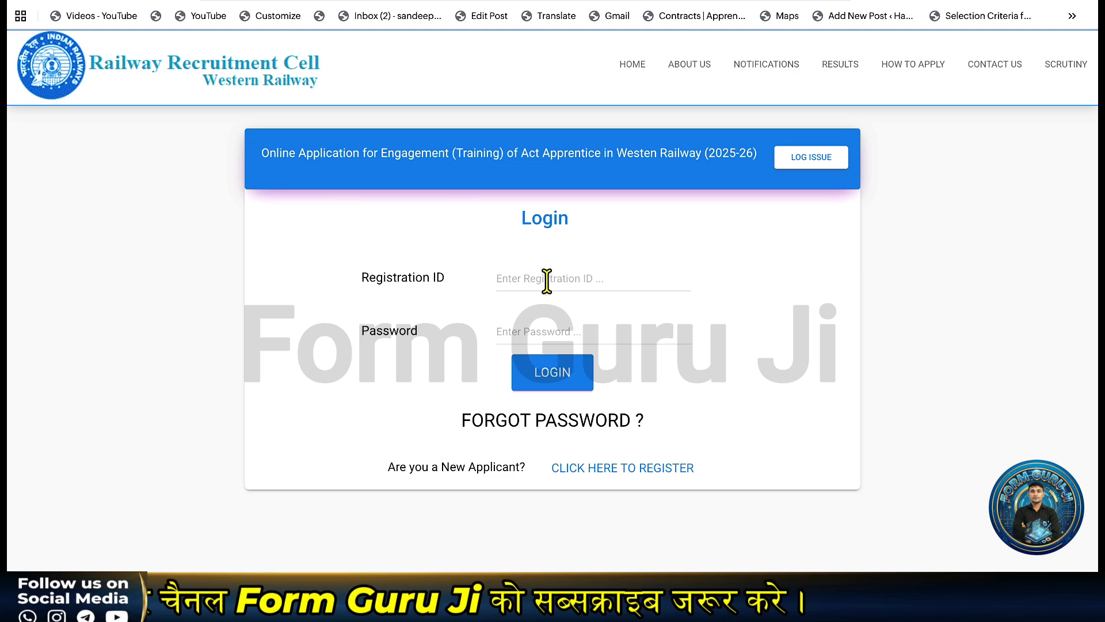
Start a new applicant registration and choose HARYANA as the state.
{"action": "left_click", "coordinate": [596, 474]}
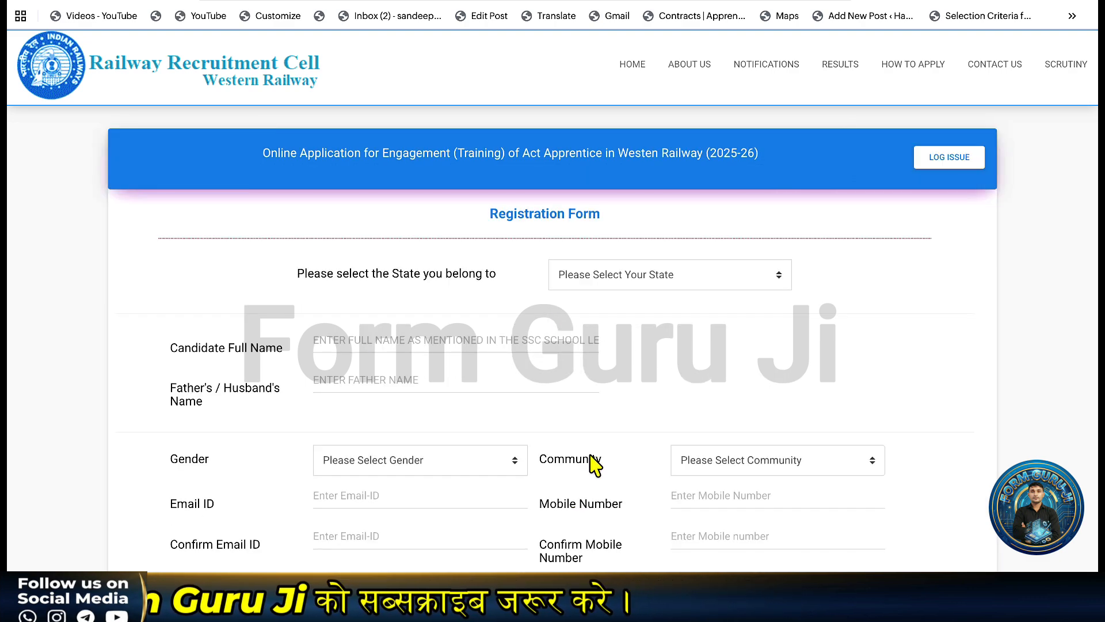
{"action": "scroll", "coordinate": [556, 322], "scroll_direction": "down", "scroll_amount": 2}
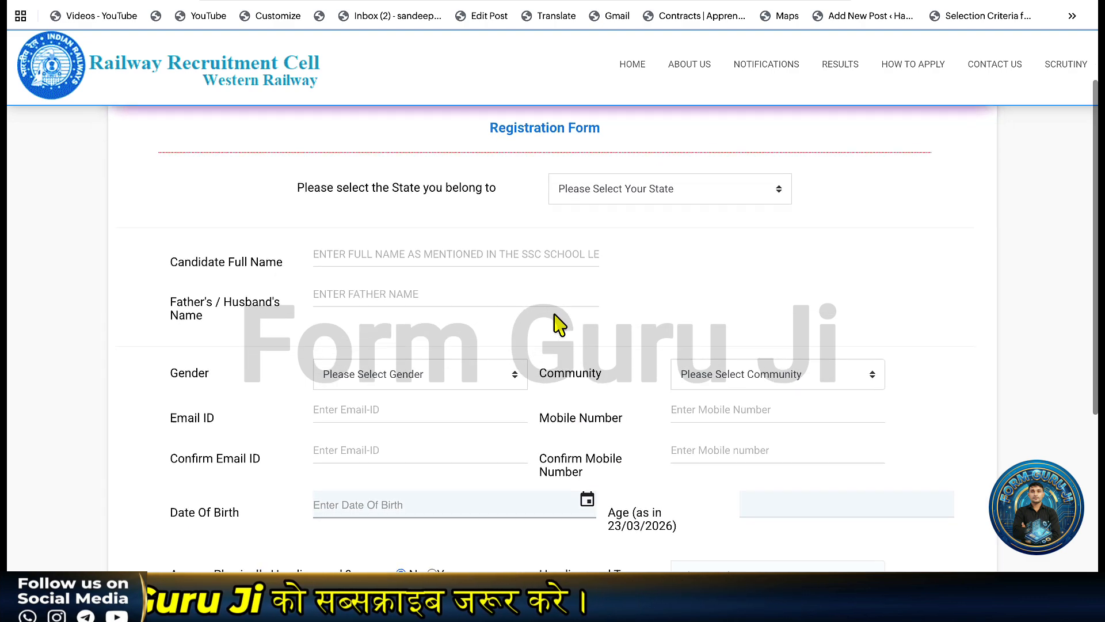
{"action": "left_click", "coordinate": [631, 199]}
{"action": "left_click", "coordinate": [607, 405]}
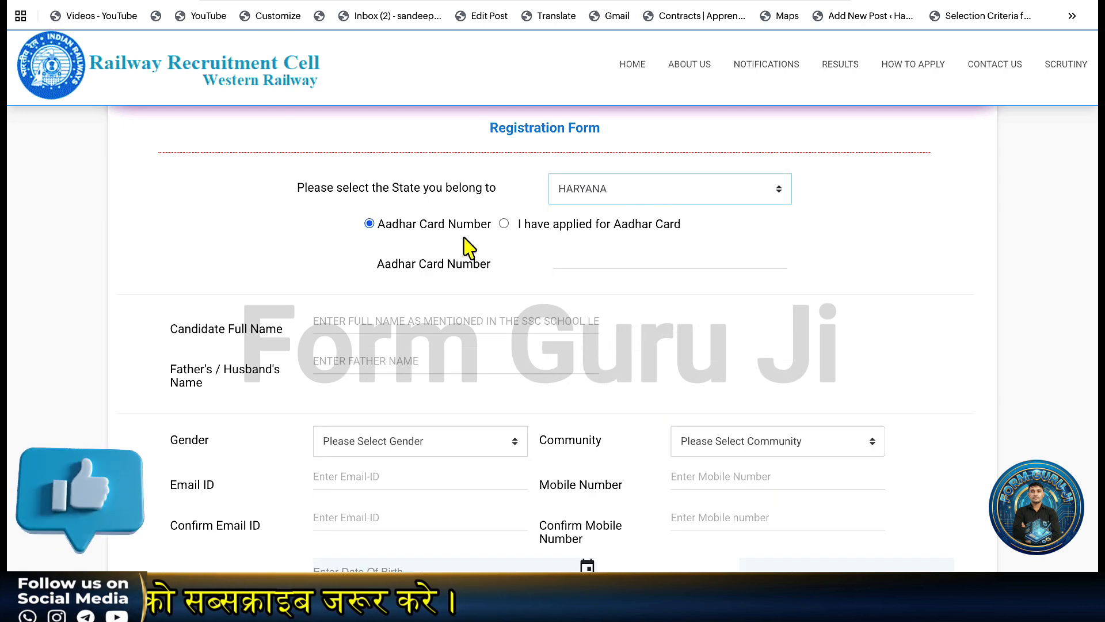
{"action": "scroll", "coordinate": [455, 230], "scroll_direction": "down", "scroll_amount": 1}
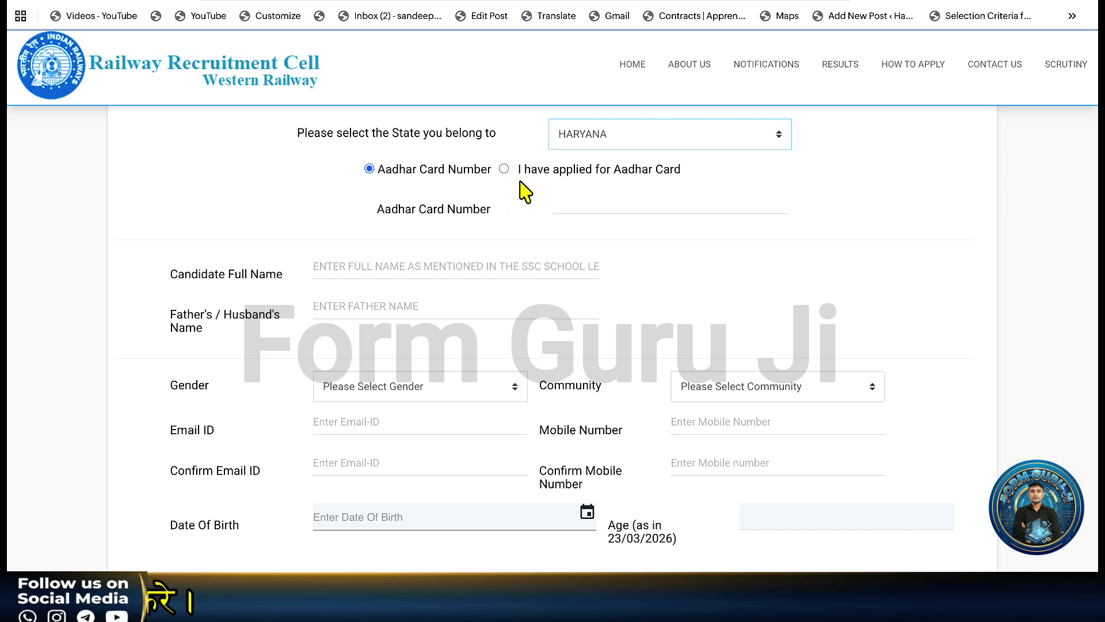
Try the 'applied for Aadhar Card' option, then go back to Aadhar Card Number.
{"action": "left_click", "coordinate": [504, 169]}
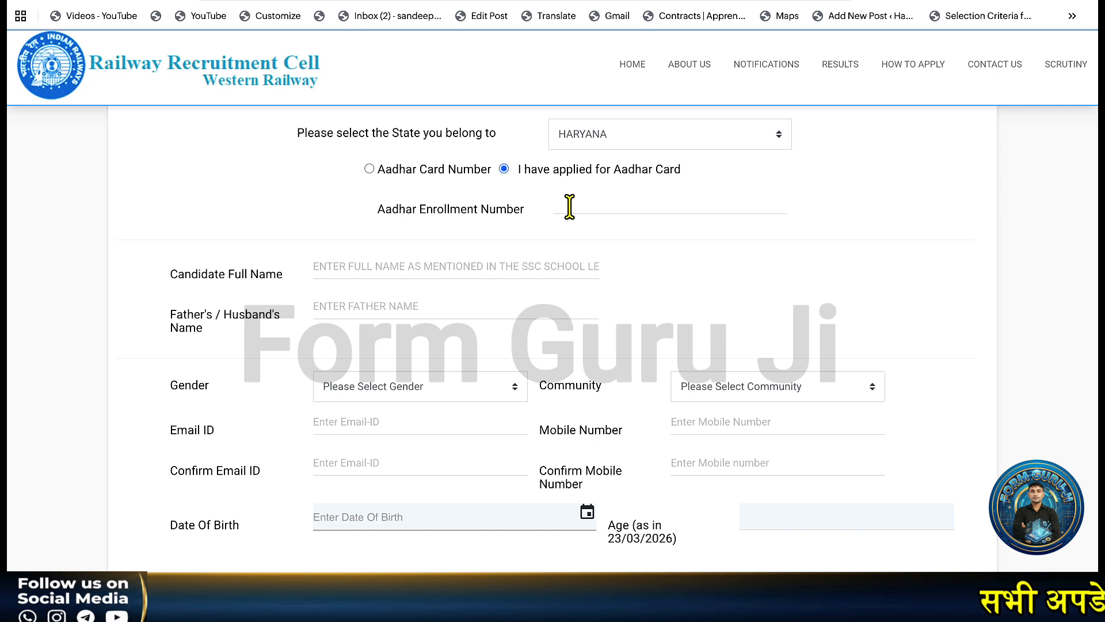
{"action": "left_click", "coordinate": [570, 206]}
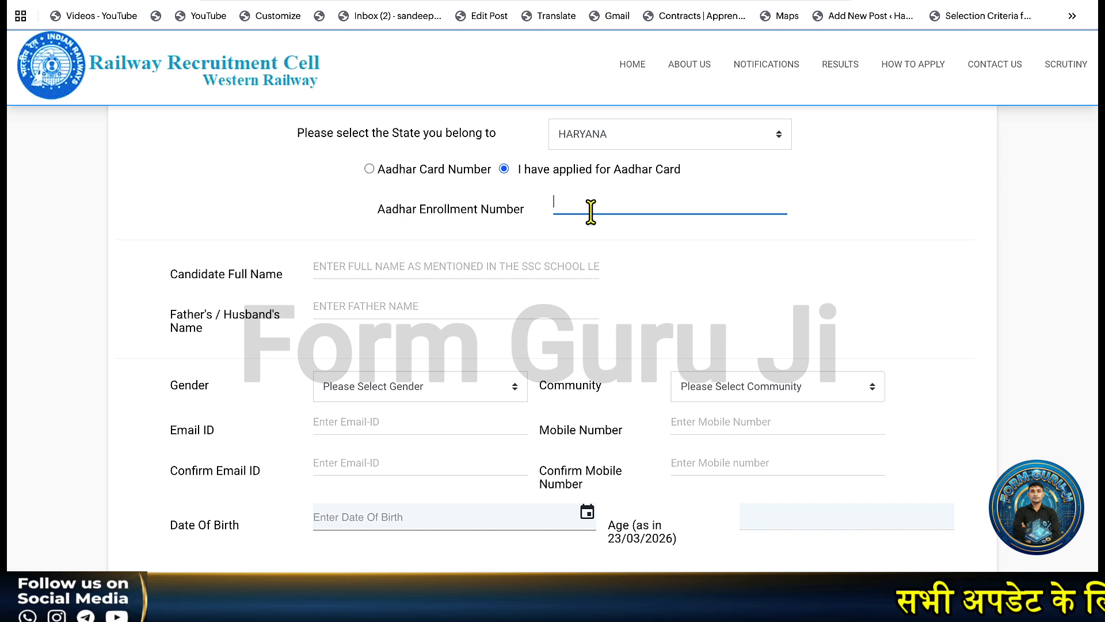
{"action": "left_click", "coordinate": [444, 173]}
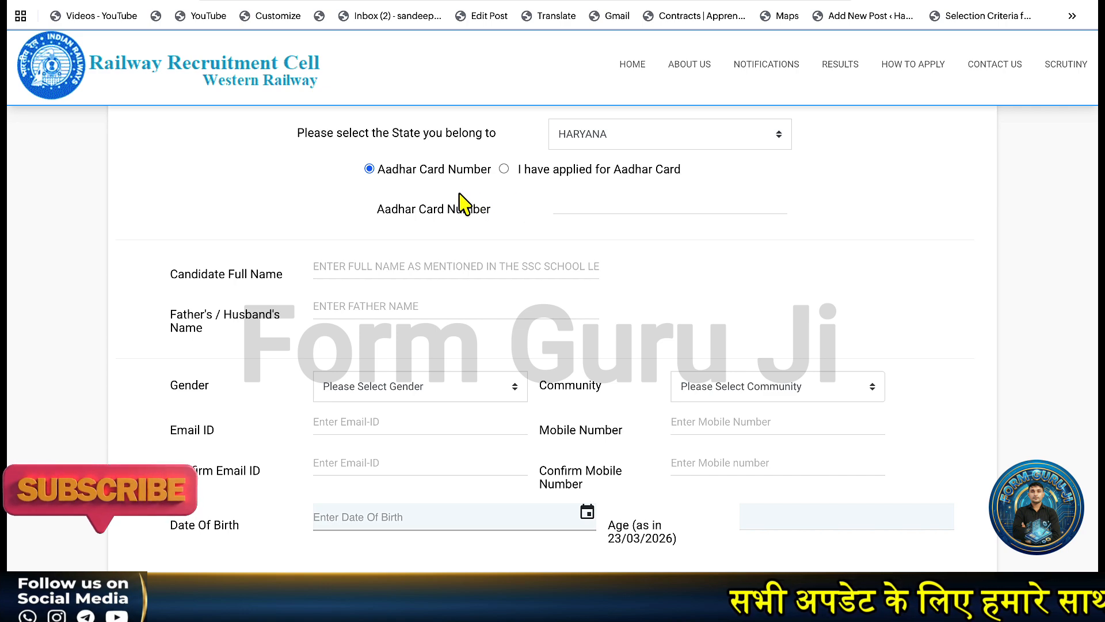
{"action": "scroll", "coordinate": [493, 240], "scroll_direction": "down", "scroll_amount": 2}
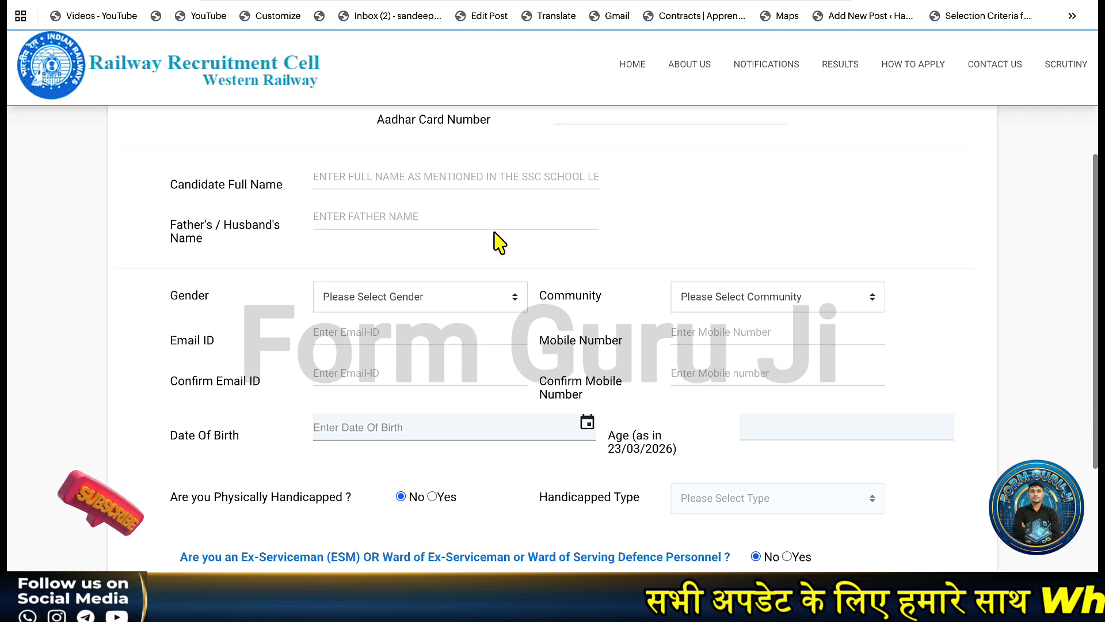
Enter the candidate's name and the father's name.
{"action": "left_click", "coordinate": [404, 183]}
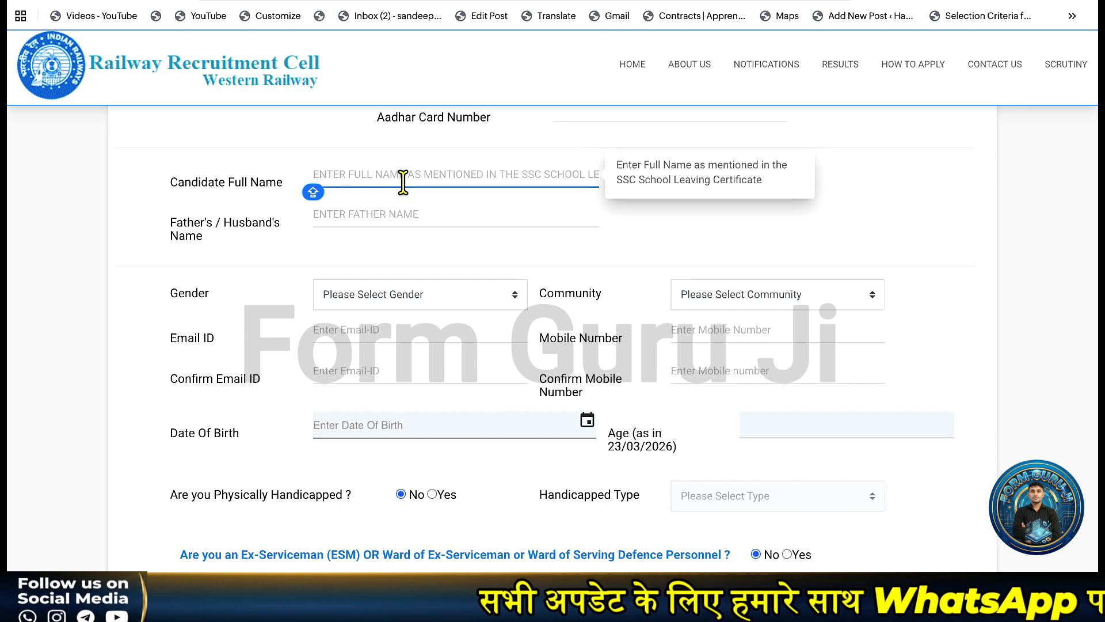
{"action": "type", "text": "AMIT"}
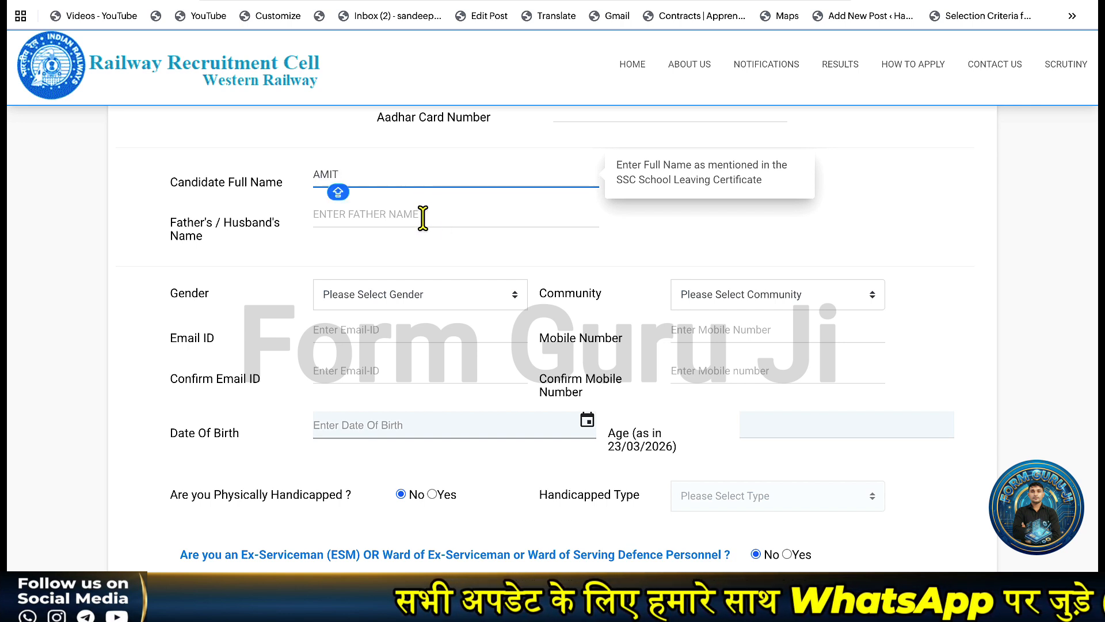
{"action": "left_click", "coordinate": [410, 226]}
{"action": "type", "text": "RA"}
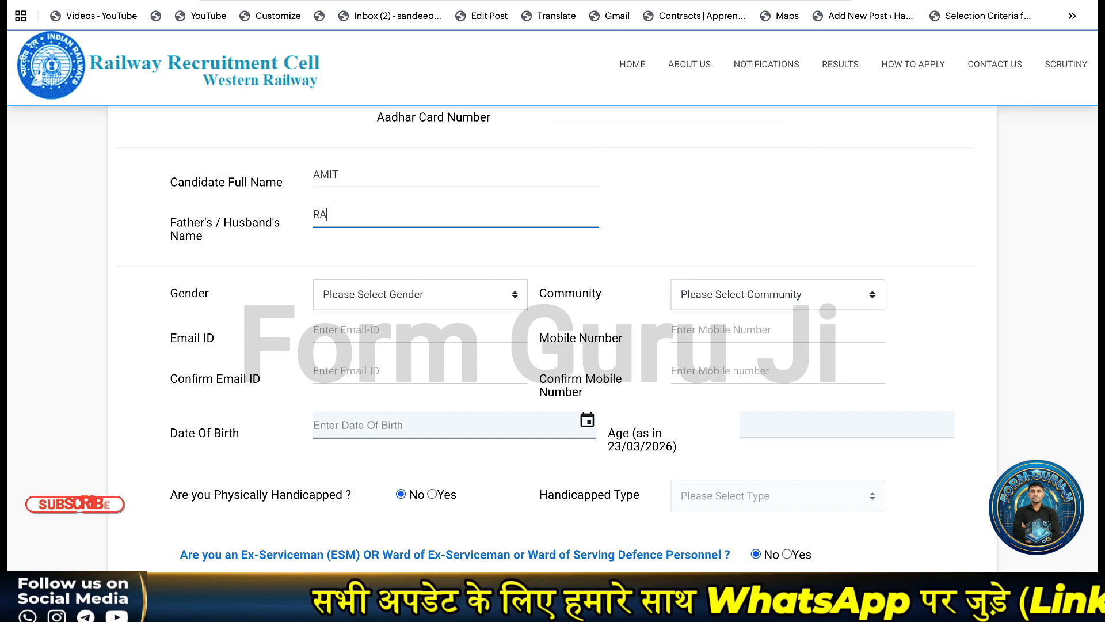
{"action": "type", "text": "MESH"}
{"action": "scroll", "coordinate": [425, 269], "scroll_direction": "down", "scroll_amount": 2}
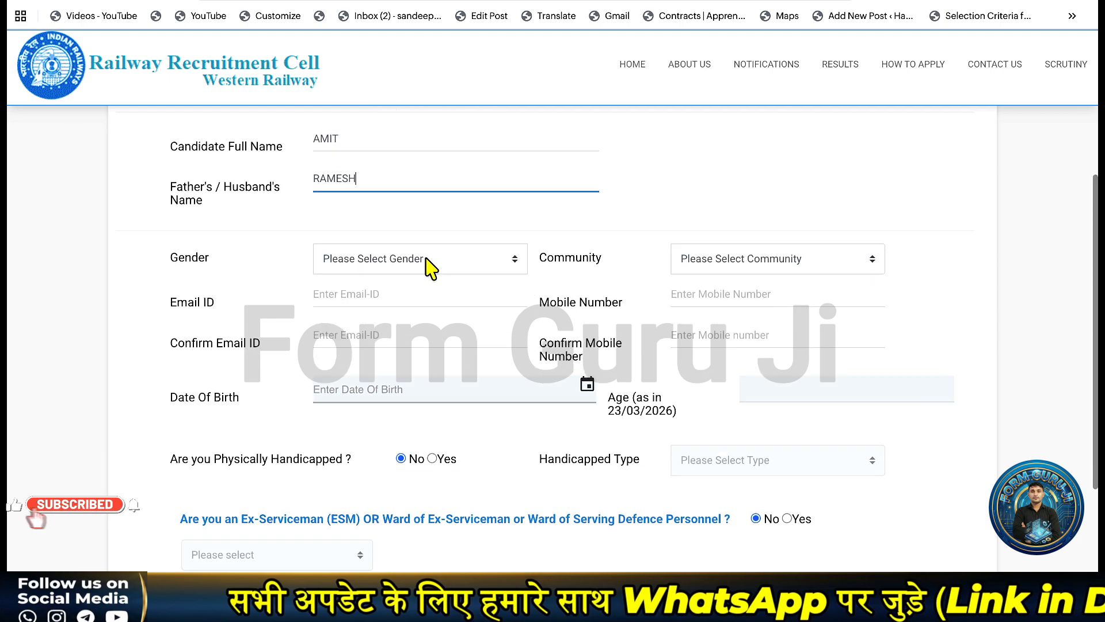
Set the gender to Male and the community to SC.
{"action": "left_click", "coordinate": [412, 254]}
{"action": "left_click", "coordinate": [396, 280]}
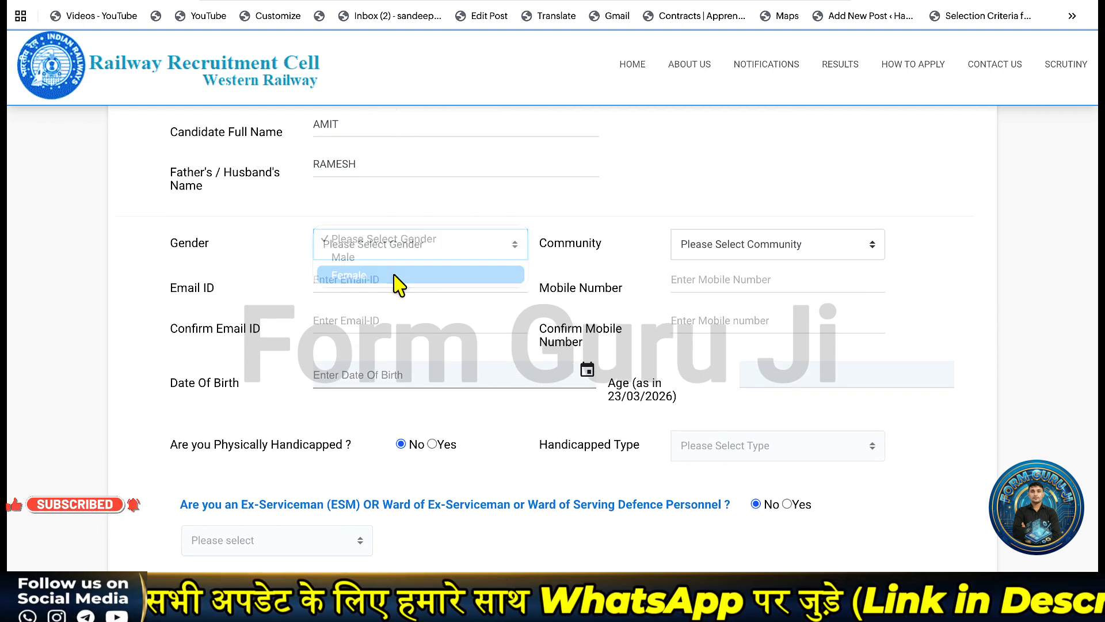
{"action": "left_click", "coordinate": [454, 244]}
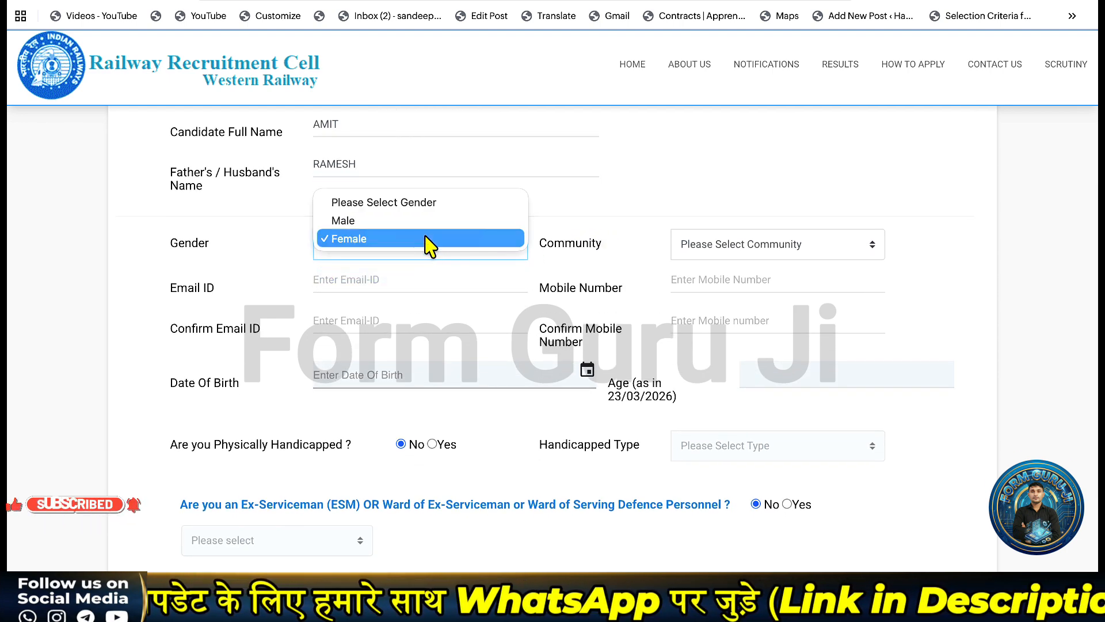
{"action": "left_click", "coordinate": [425, 222]}
{"action": "left_click", "coordinate": [752, 237]}
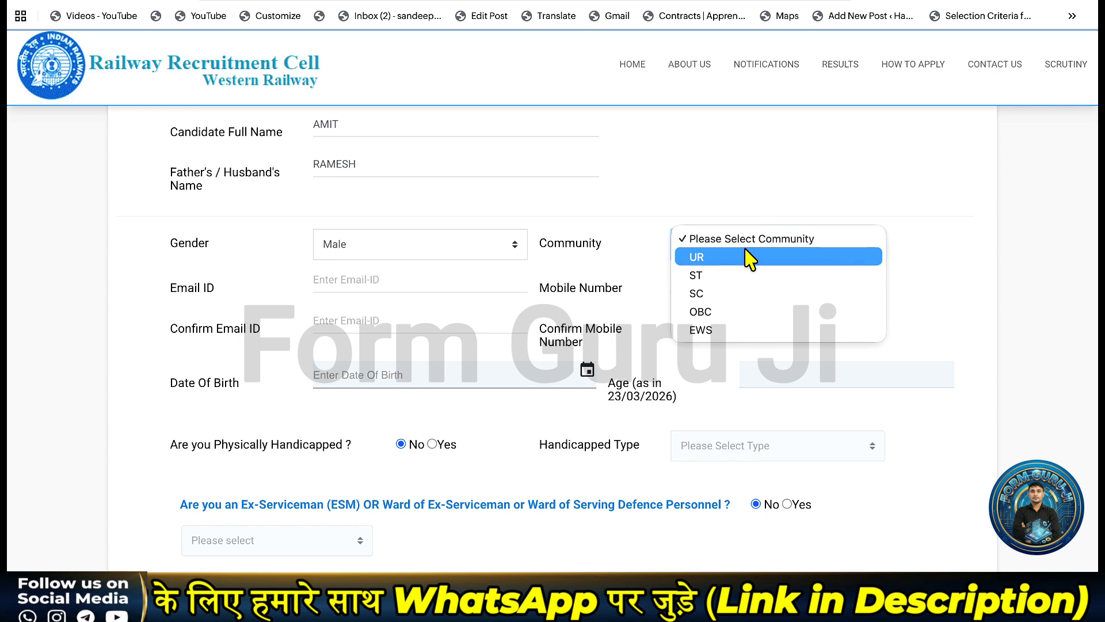
{"action": "left_click", "coordinate": [739, 293]}
{"action": "scroll", "coordinate": [604, 271], "scroll_direction": "down", "scroll_amount": 1}
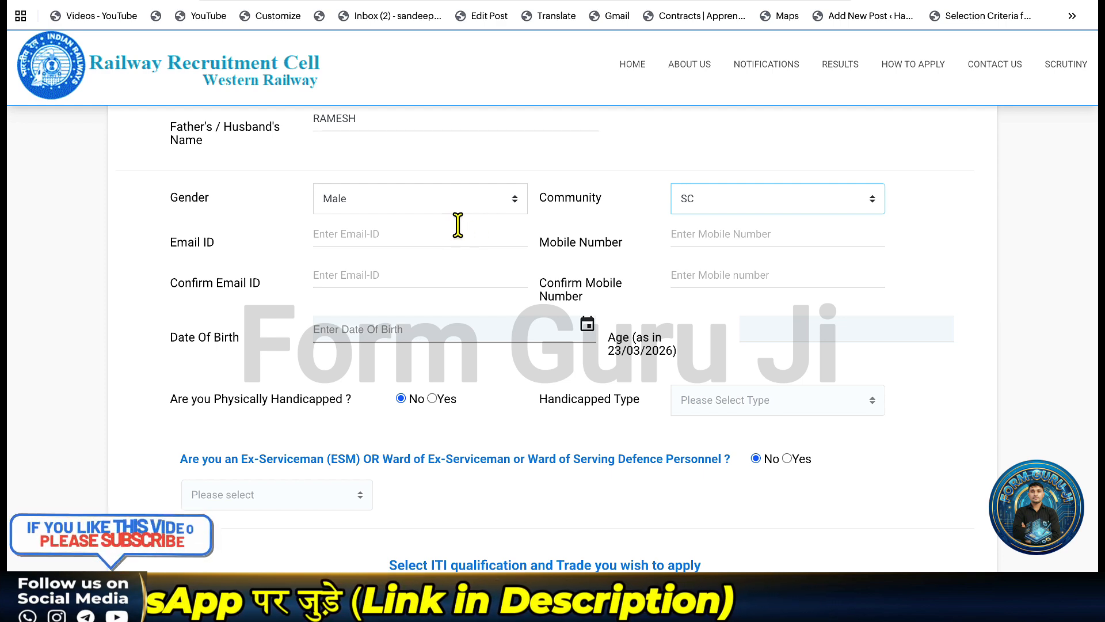
Pick 03/02/2009 as the date of birth in the calendar.
{"action": "scroll", "coordinate": [458, 223], "scroll_direction": "down", "scroll_amount": 1}
{"action": "scroll", "coordinate": [460, 223], "scroll_direction": "down", "scroll_amount": 1}
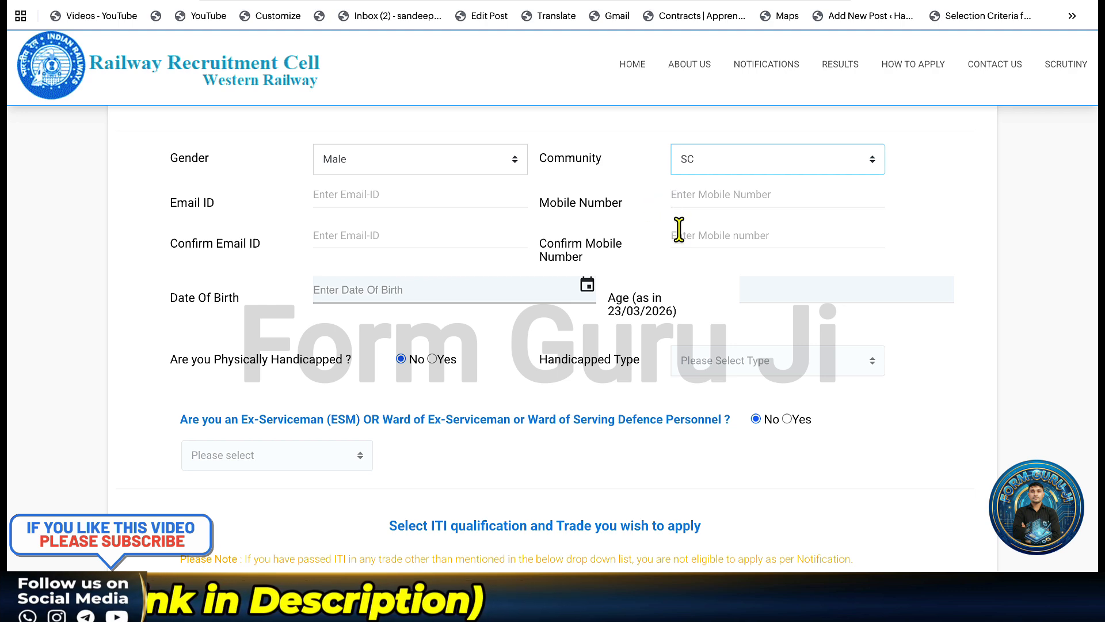
{"action": "scroll", "coordinate": [438, 277], "scroll_direction": "down", "scroll_amount": 1}
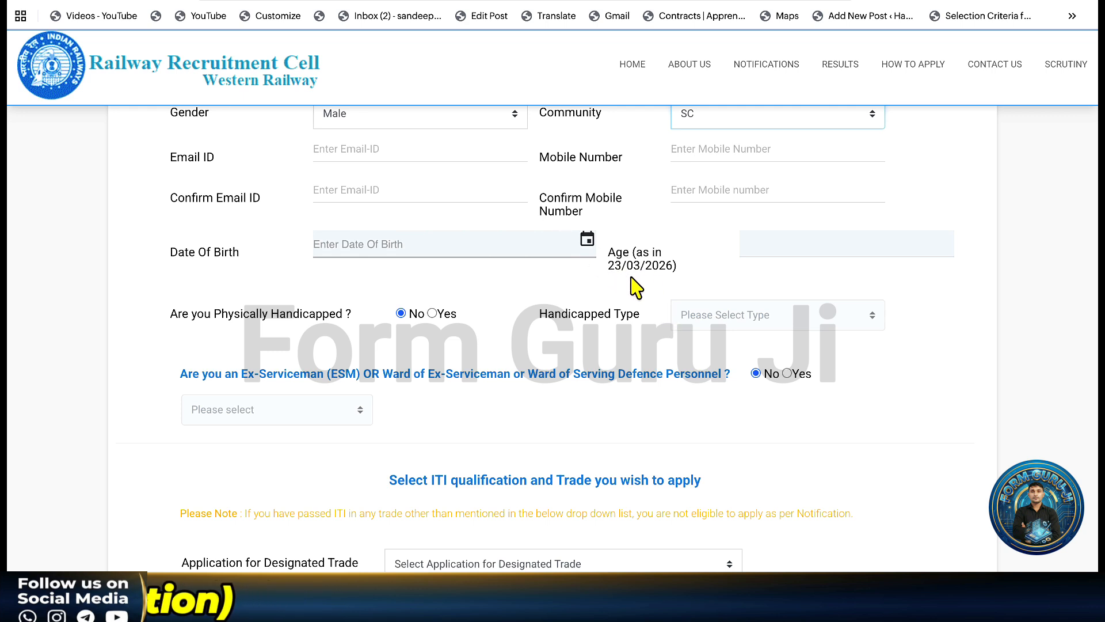
{"action": "left_click", "coordinate": [587, 240]}
{"action": "left_click", "coordinate": [450, 277]}
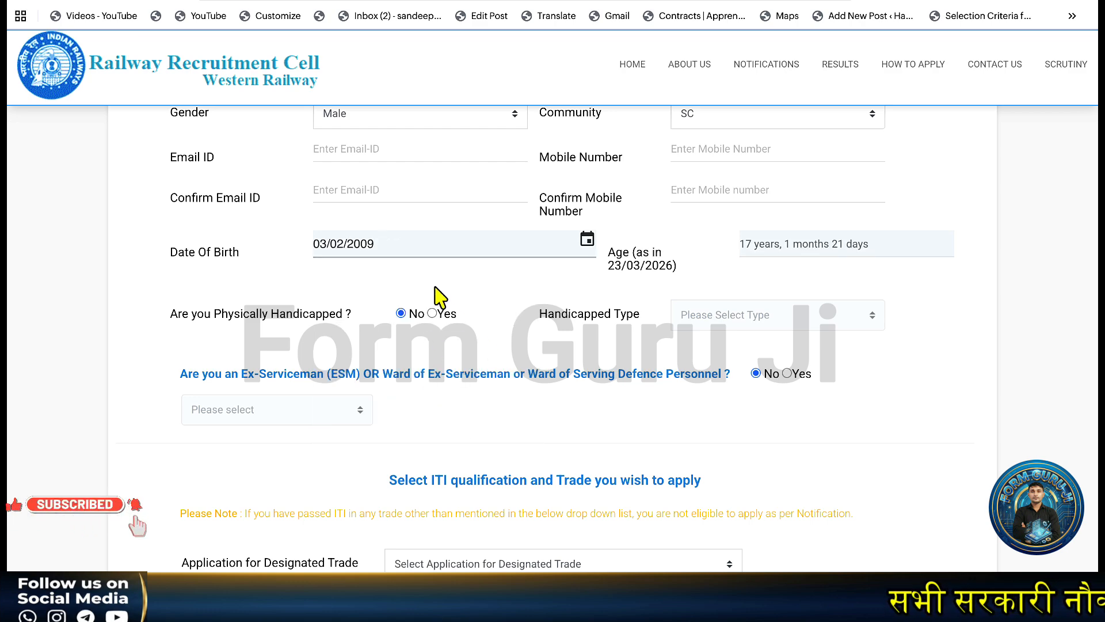
{"action": "scroll", "coordinate": [429, 279], "scroll_direction": "down", "scroll_amount": 1}
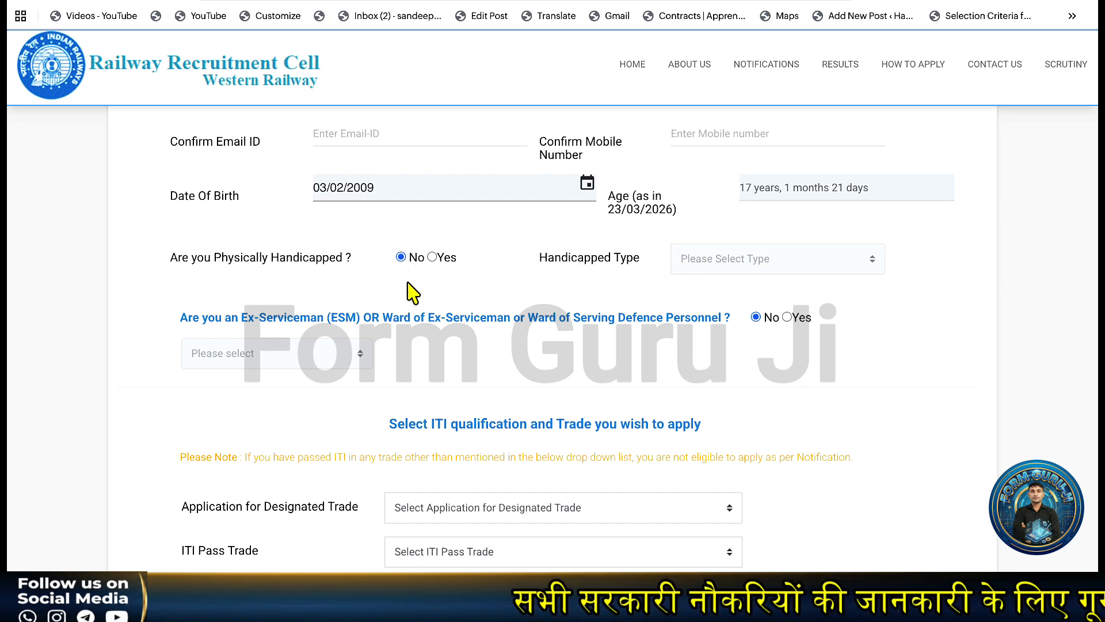
{"action": "scroll", "coordinate": [409, 293], "scroll_direction": "down", "scroll_amount": 1}
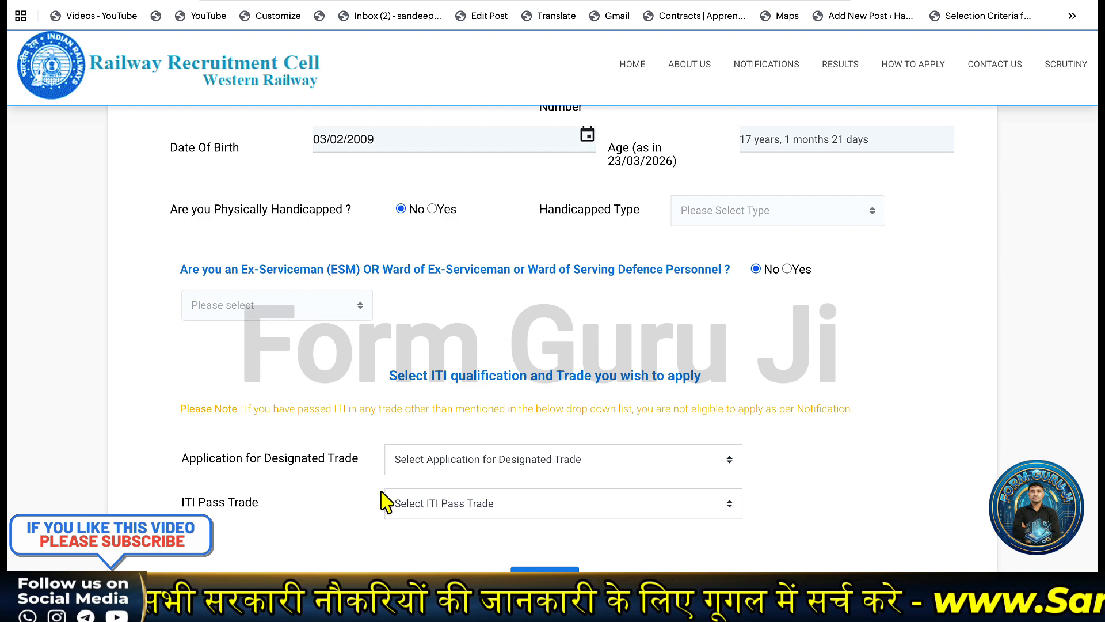
Set the designated trade to ELECTRITIAN and the ITI pass trade to ELECTRICIAN.
{"action": "left_click", "coordinate": [460, 465]}
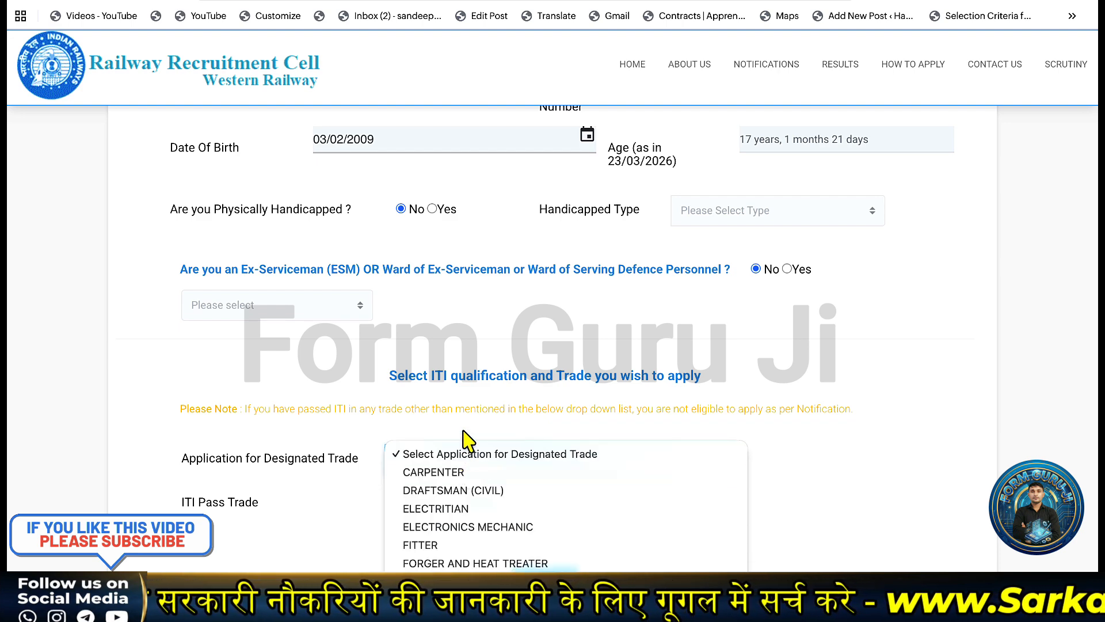
{"action": "left_click", "coordinate": [453, 512]}
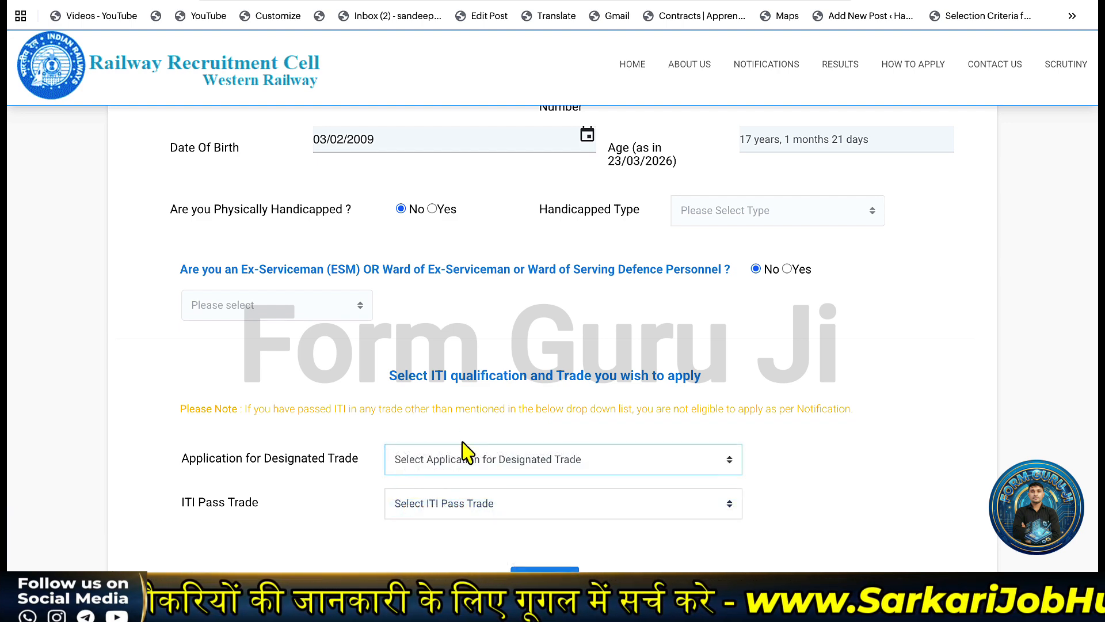
{"action": "left_click", "coordinate": [432, 499]}
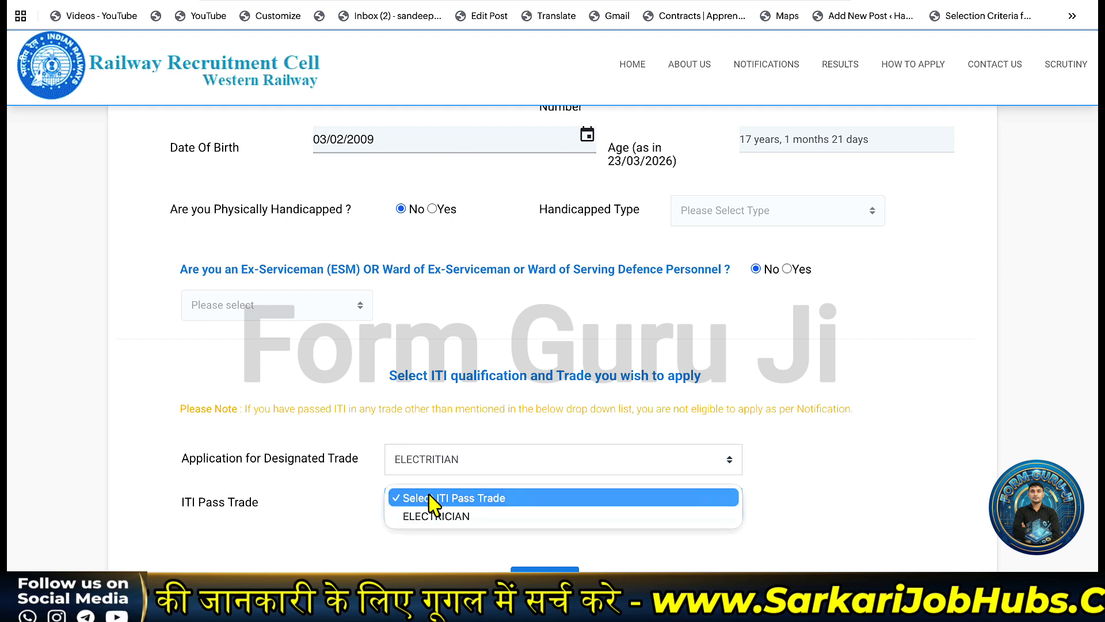
{"action": "left_click", "coordinate": [436, 516]}
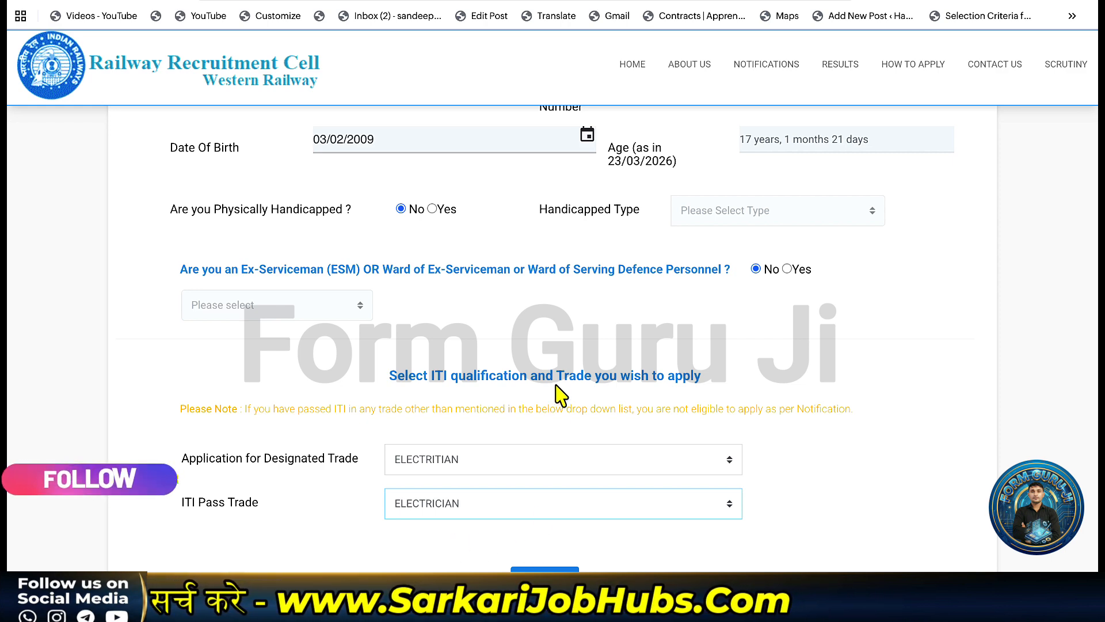
{"action": "scroll", "coordinate": [557, 390], "scroll_direction": "up", "scroll_amount": 1}
{"action": "scroll", "coordinate": [561, 395], "scroll_direction": "down", "scroll_amount": 1}
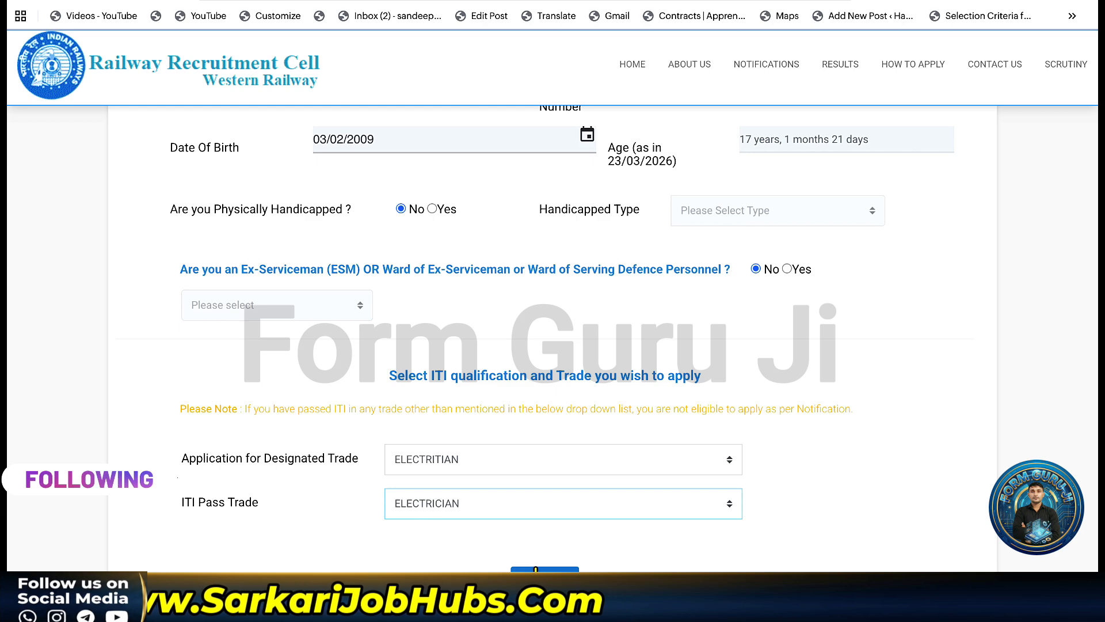
Submit the form, accept the true-particulars declaration in the preview, and register the application.
{"action": "left_click", "coordinate": [536, 570]}
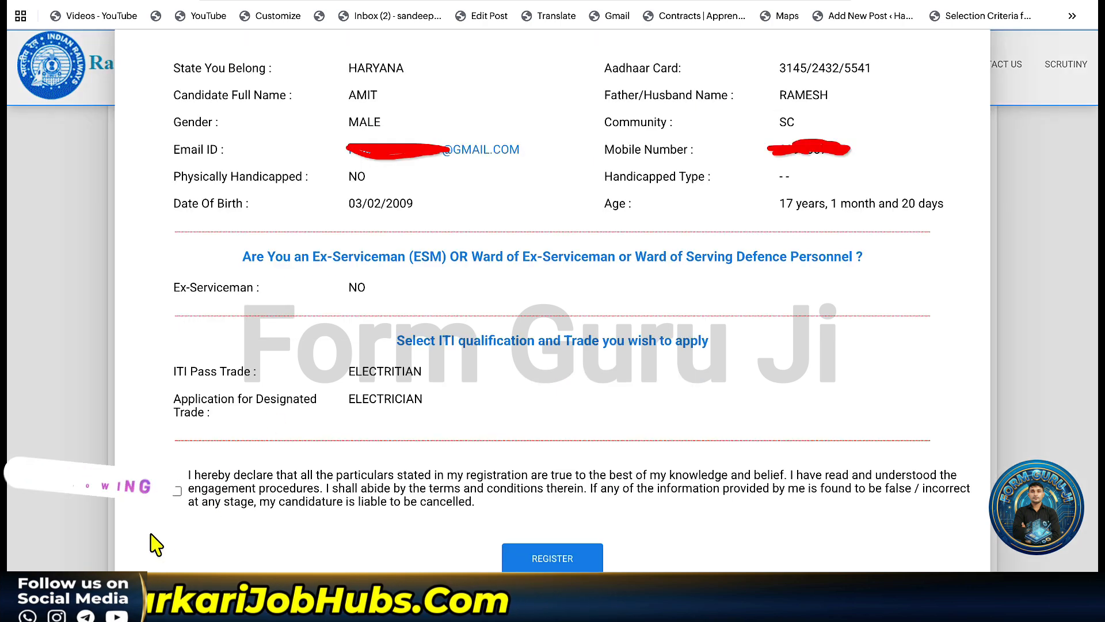
{"action": "left_click", "coordinate": [176, 491]}
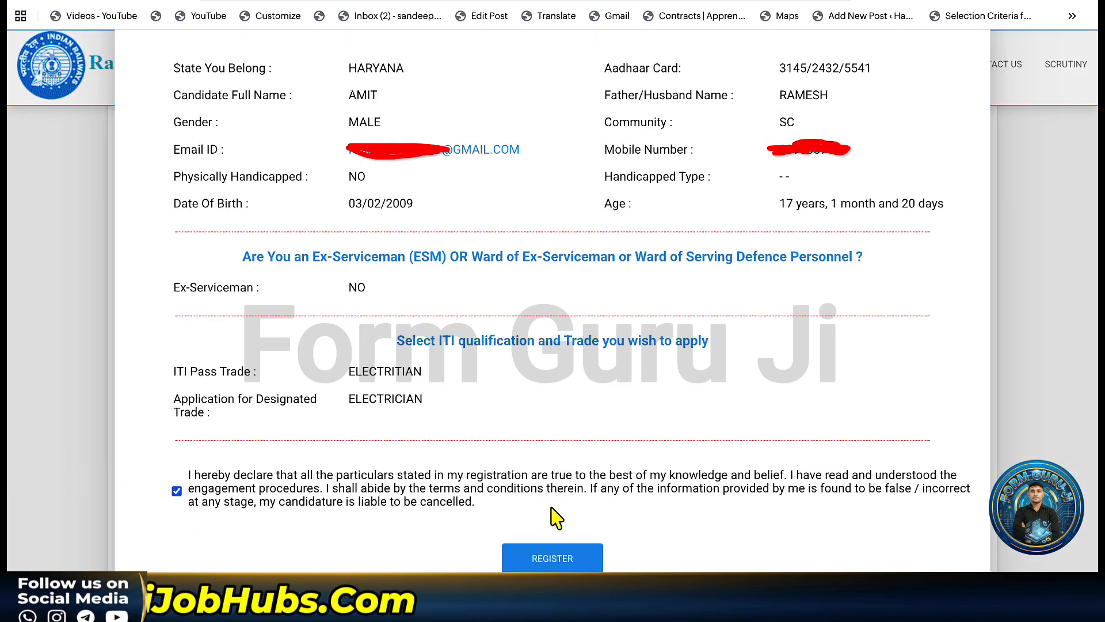
{"action": "left_click", "coordinate": [542, 567]}
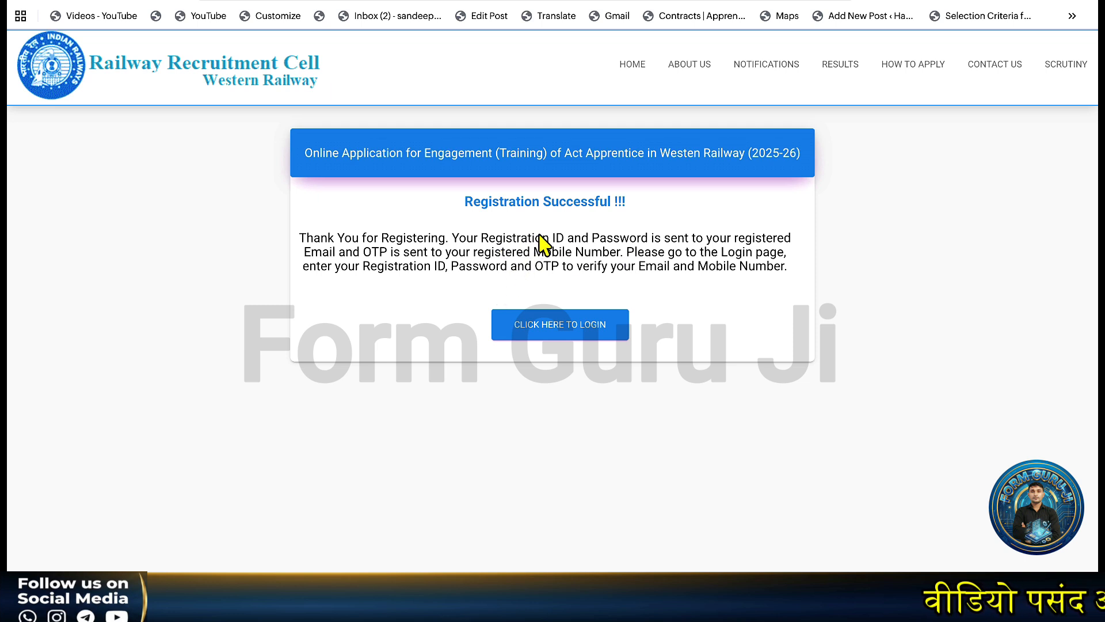
Go to login and tick-mark the OTP box, mobile verification step and OTP resend option.
{"action": "left_click", "coordinate": [554, 334]}
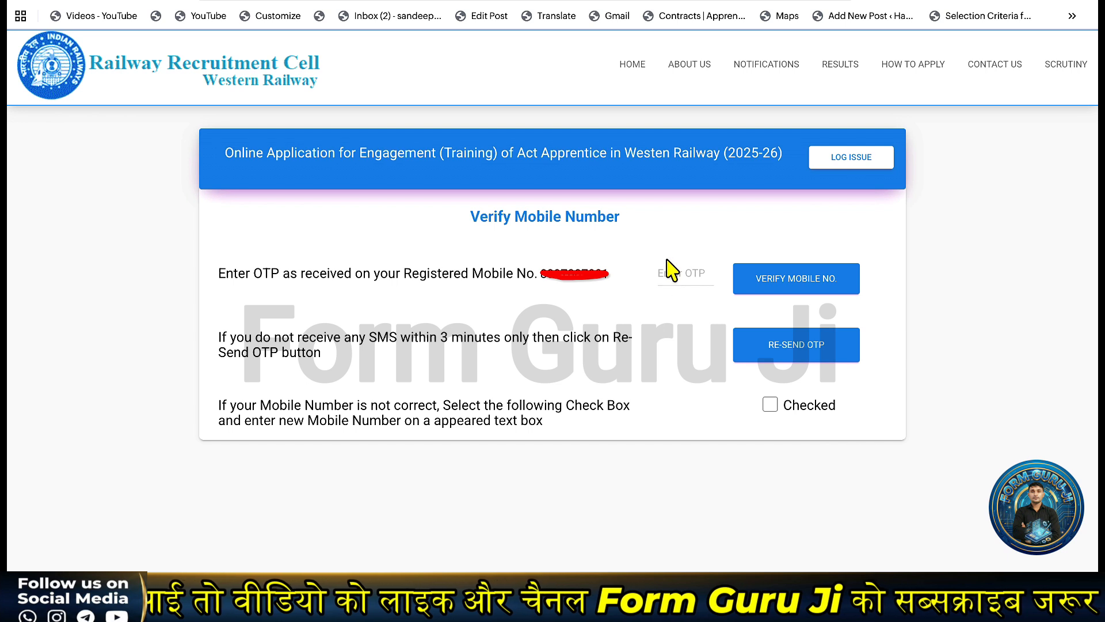
{"action": "left_click_drag", "start_coordinate": [666, 263], "coordinate": [714, 241]}
{"action": "left_click_drag", "start_coordinate": [780, 258], "coordinate": [835, 247]}
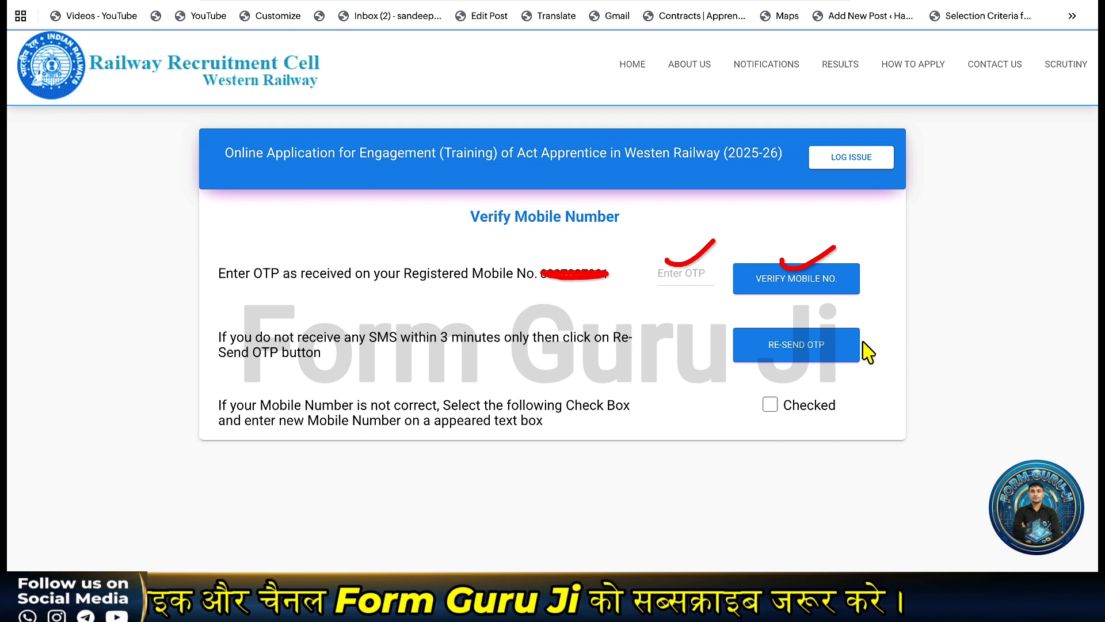
{"action": "left_click_drag", "start_coordinate": [862, 341], "coordinate": [916, 321]}
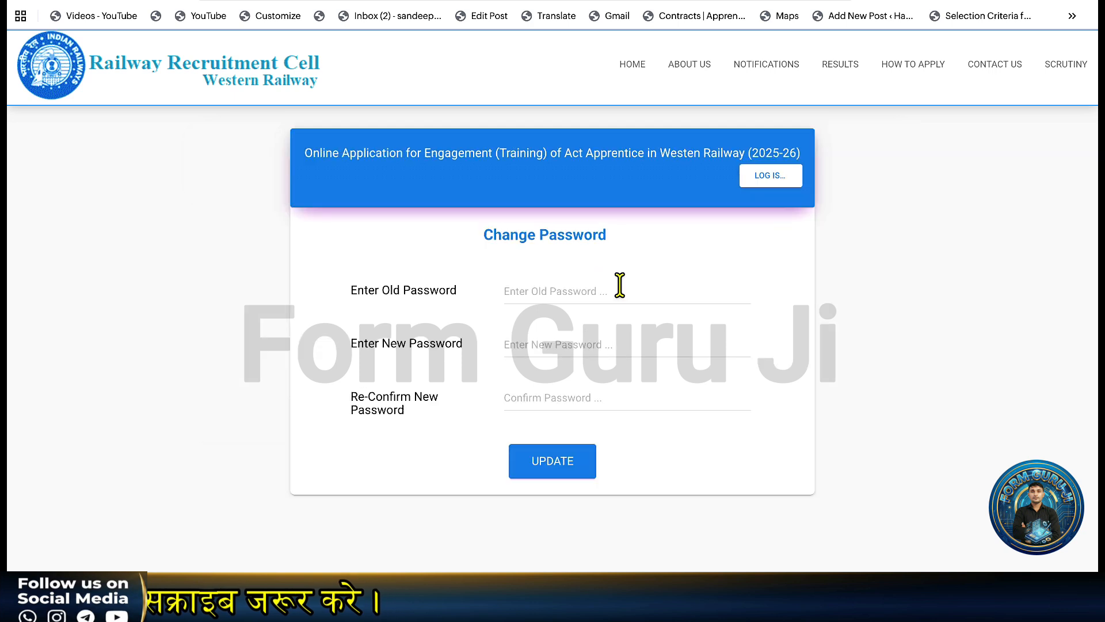
Replace the current password with a new one, confirming it, and update it.
{"action": "left_click", "coordinate": [567, 296]}
{"action": "key", "text": "ctrl+v"}
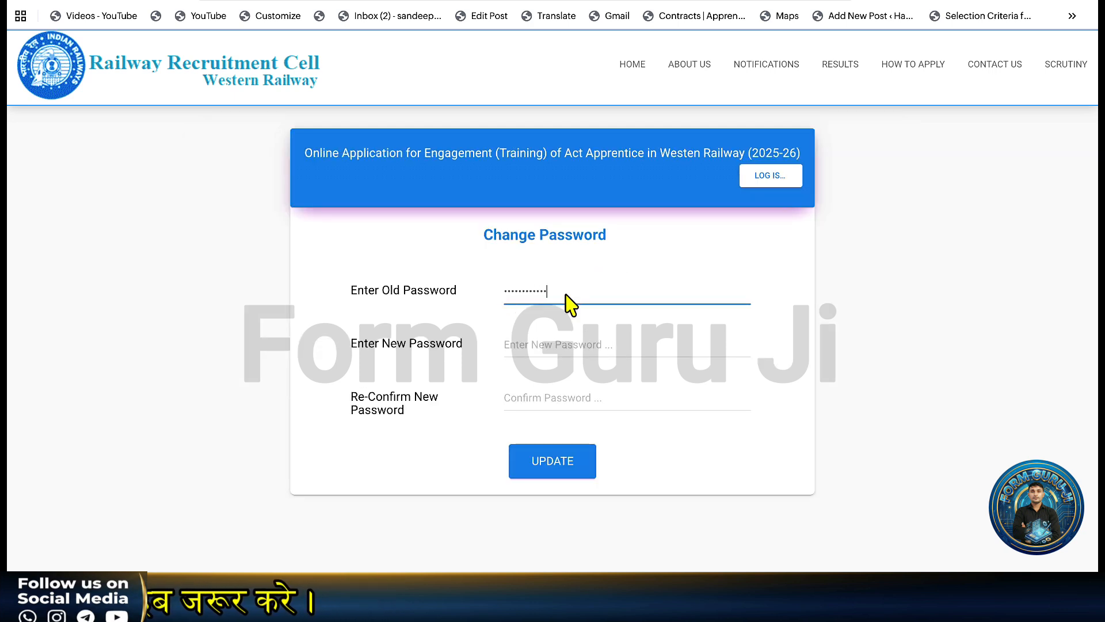
{"action": "left_click", "coordinate": [535, 347]}
{"action": "type", "text": "***"}
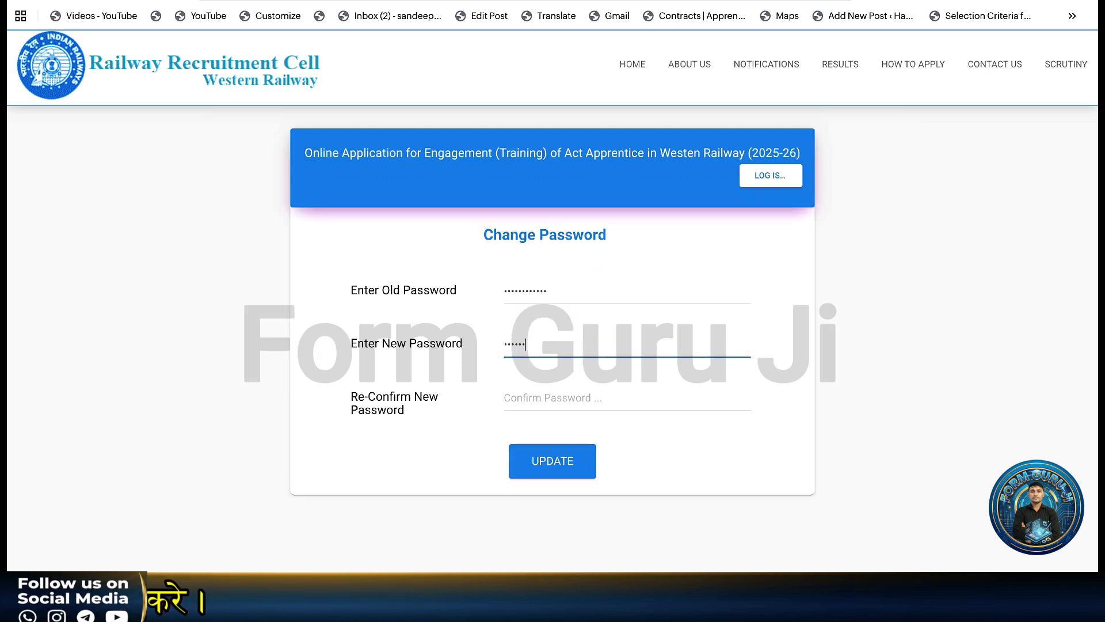
{"action": "type", "text": "********"}
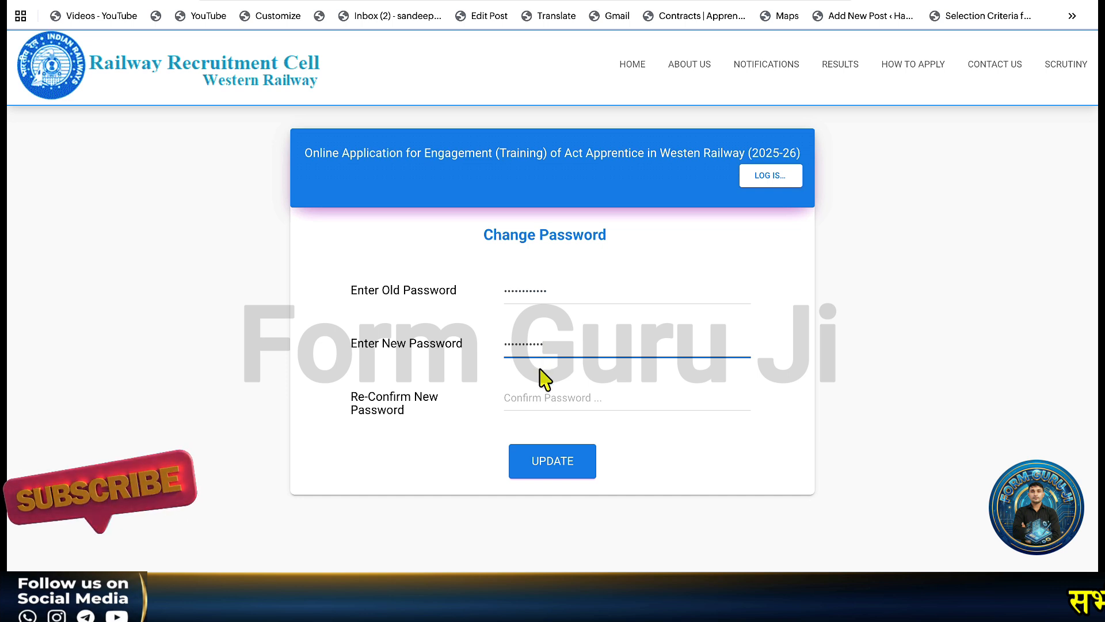
{"action": "left_click", "coordinate": [528, 397]}
{"action": "type", "text": "******"}
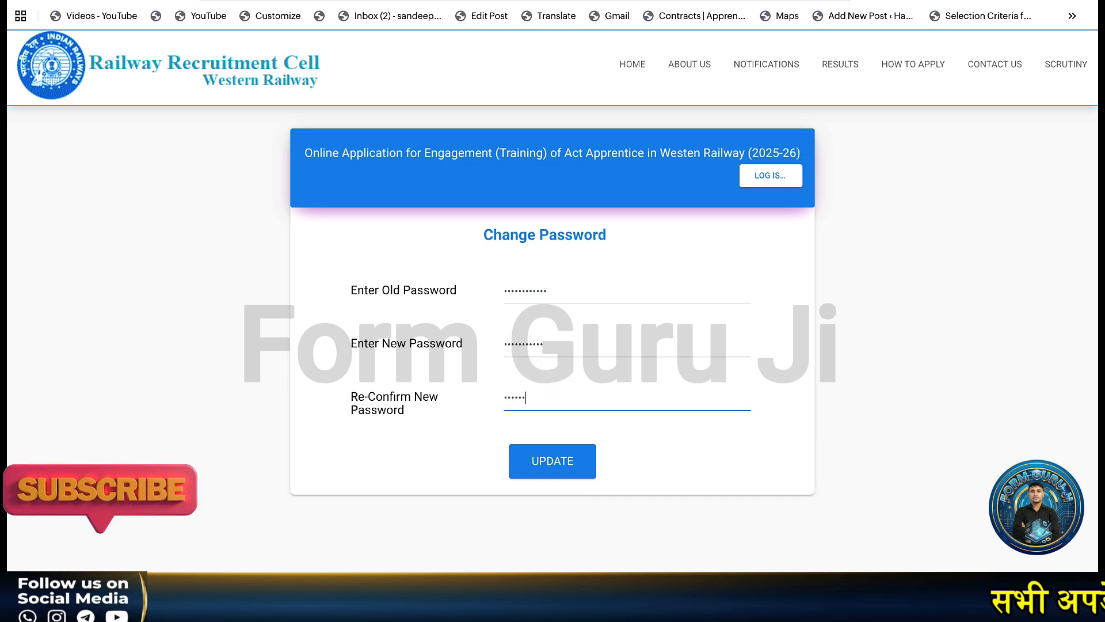
{"action": "type", "text": "****"}
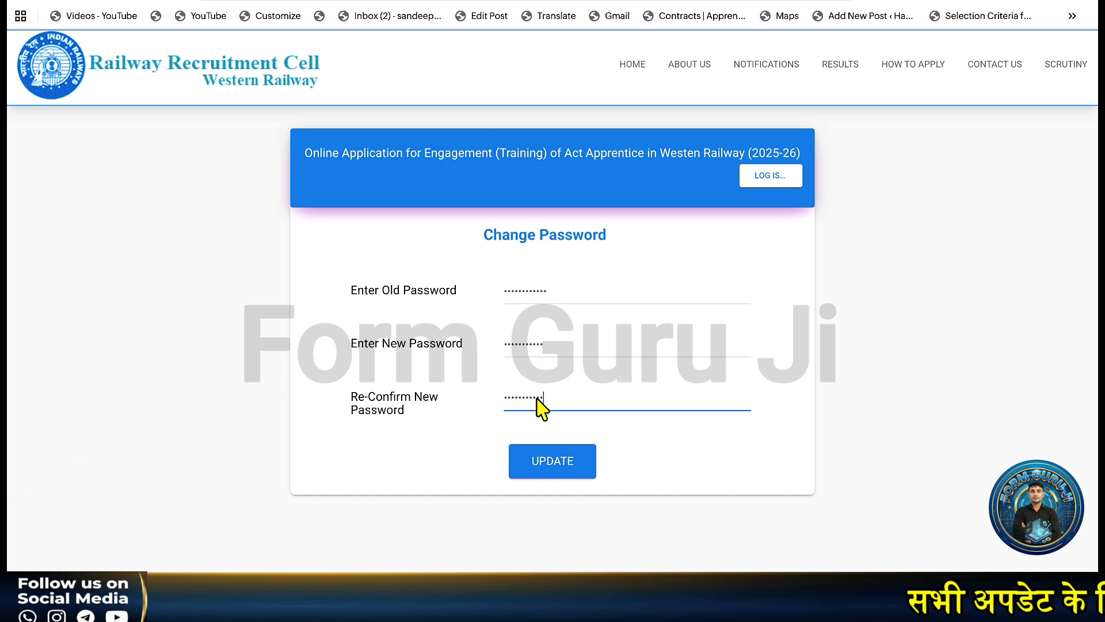
{"action": "left_click", "coordinate": [551, 469]}
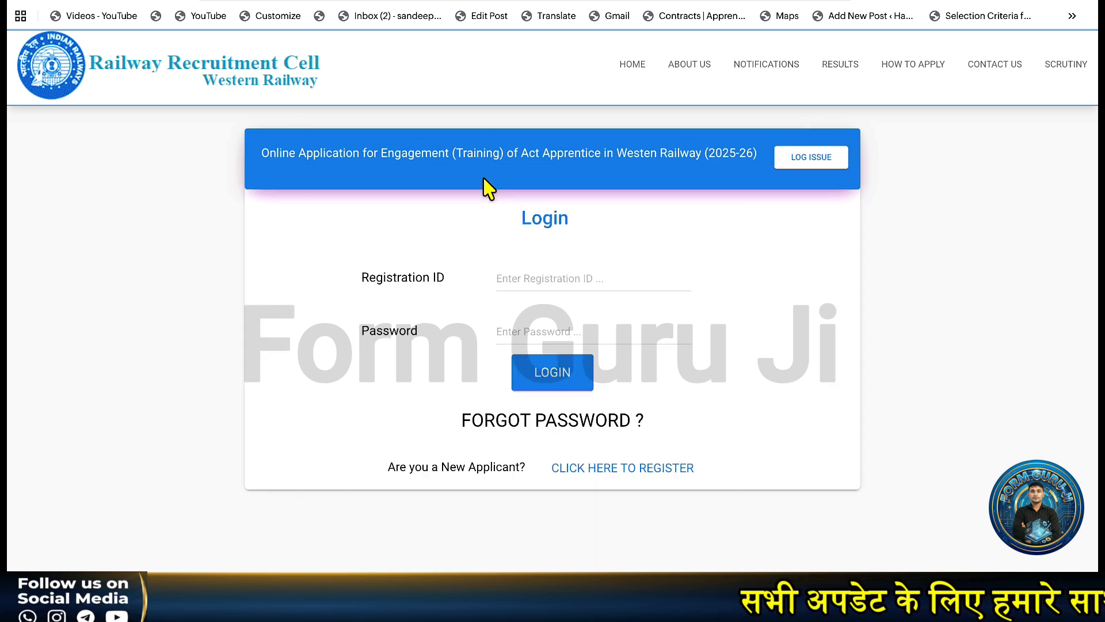
Log back in with the Registration ID and the new password.
{"action": "left_click", "coordinate": [509, 274]}
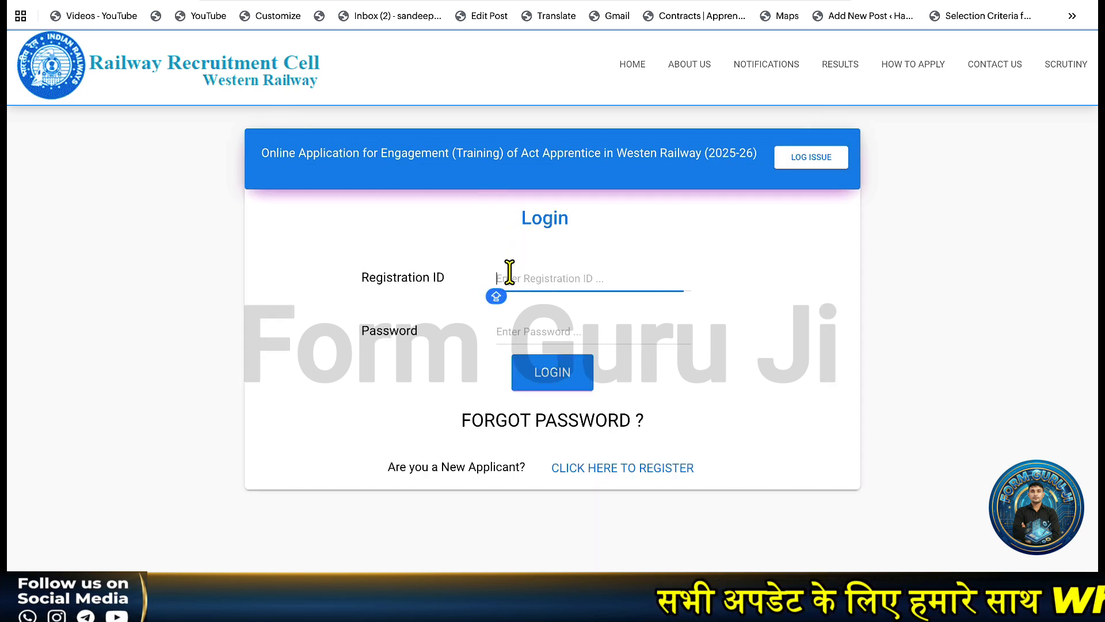
{"action": "key", "text": "ctrl+v"}
{"action": "left_click", "coordinate": [508, 339]}
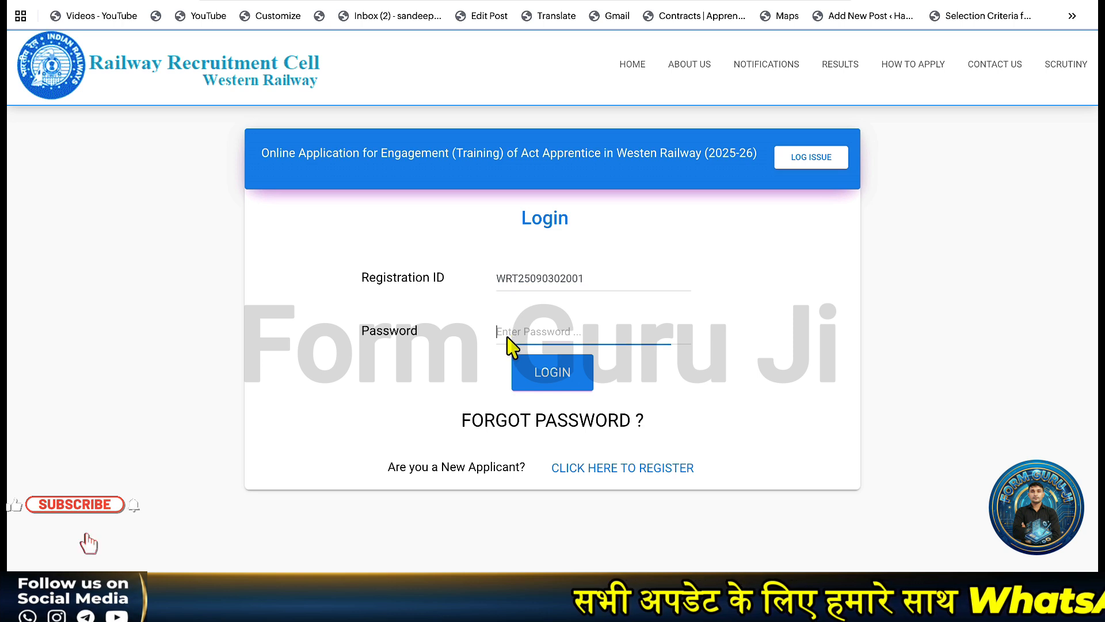
{"action": "type", "text": "********"}
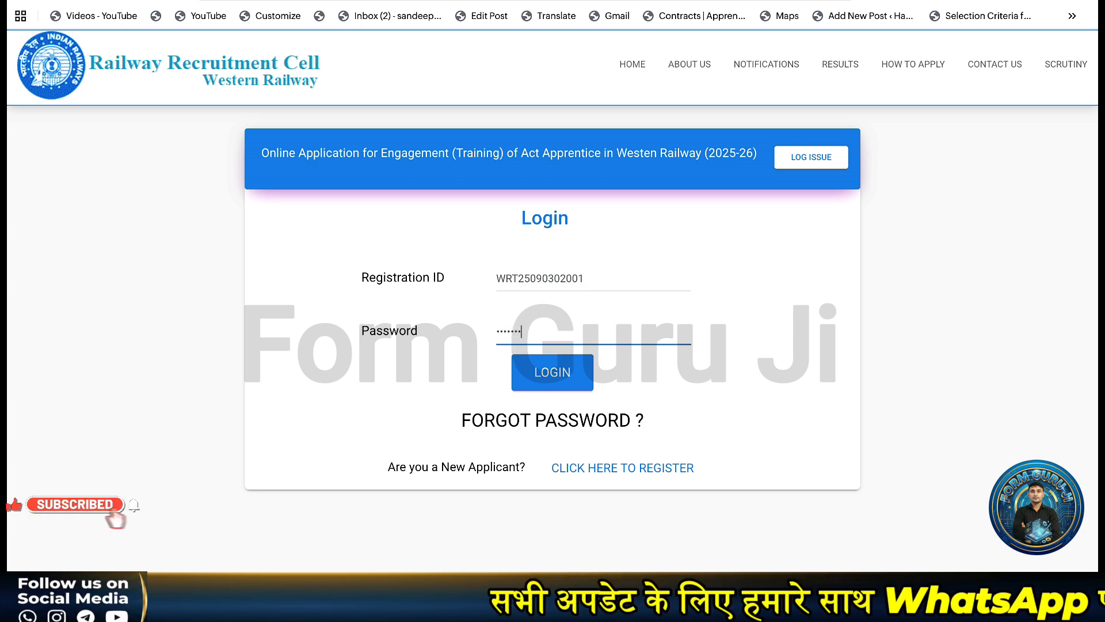
{"action": "type", "text": "**"}
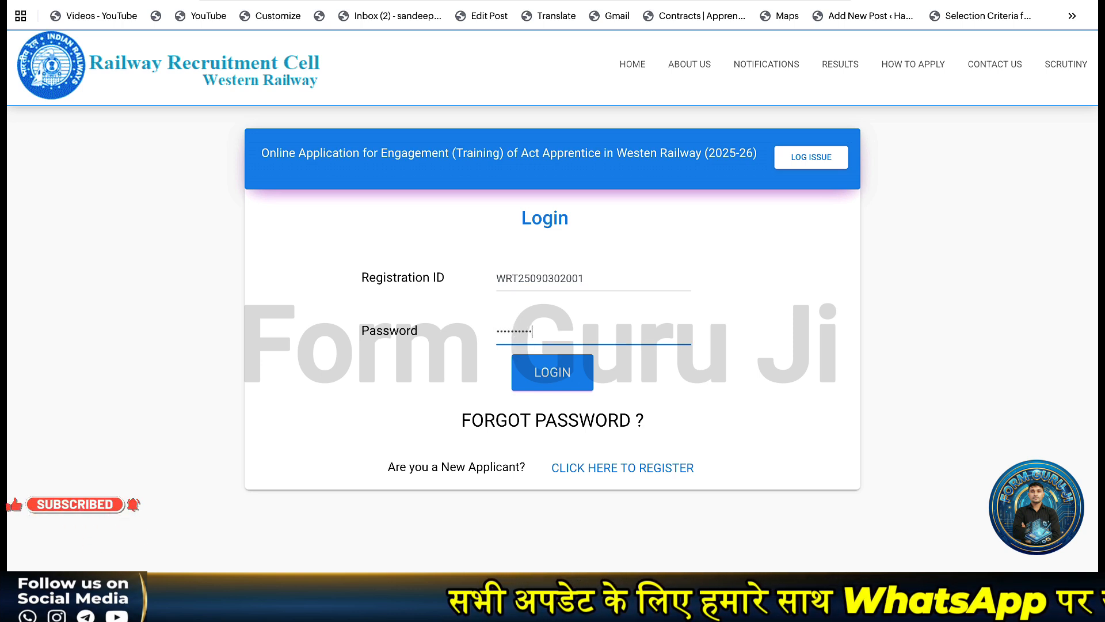
{"action": "left_click", "coordinate": [573, 392]}
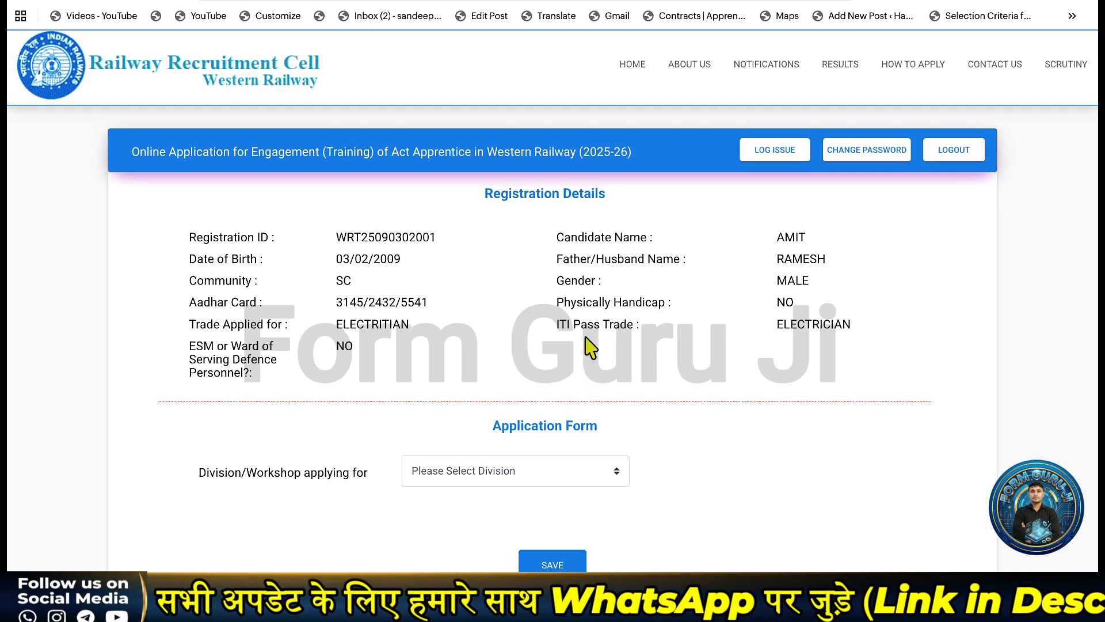
Choose MUMBAI DIVISION - BCT as the division and save it.
{"action": "left_click", "coordinate": [475, 481]}
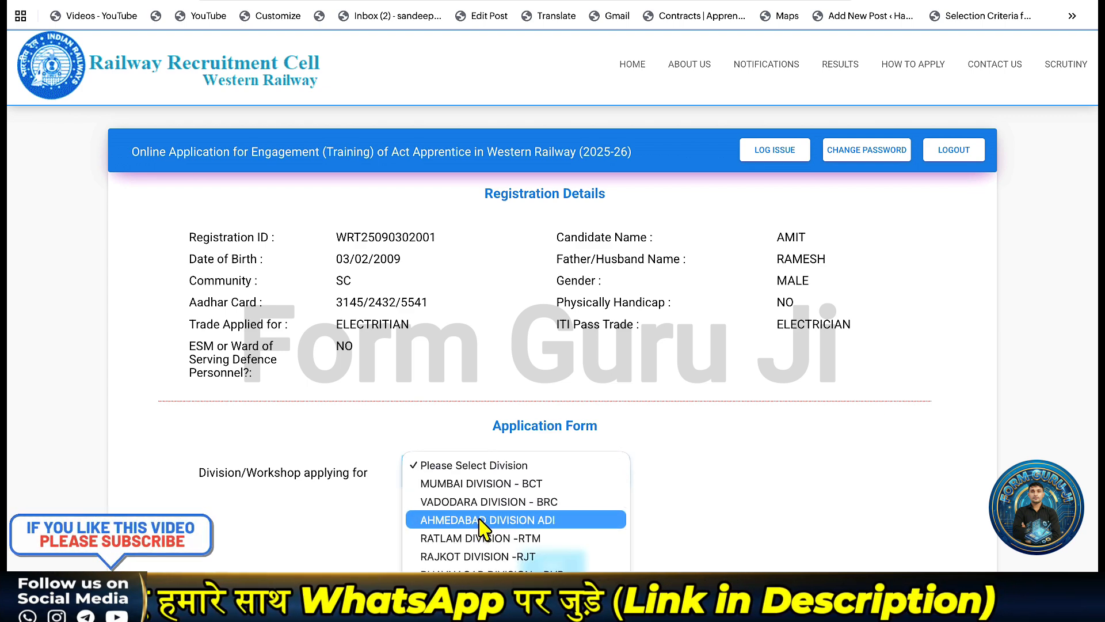
{"action": "scroll", "coordinate": [480, 524], "scroll_direction": "down", "scroll_amount": 2}
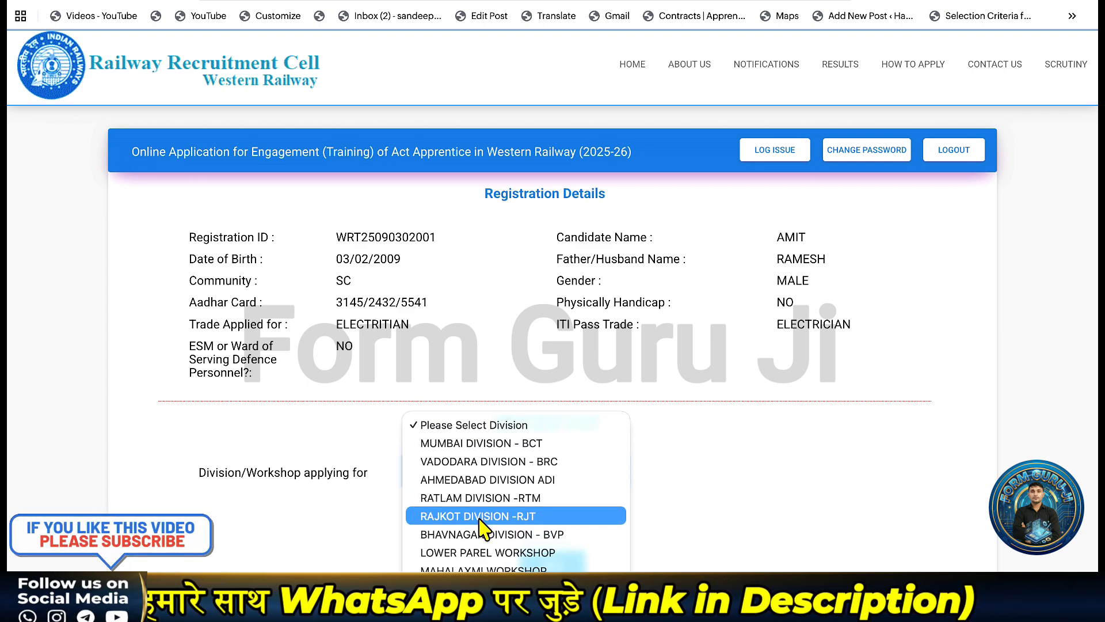
{"action": "left_click", "coordinate": [487, 448]}
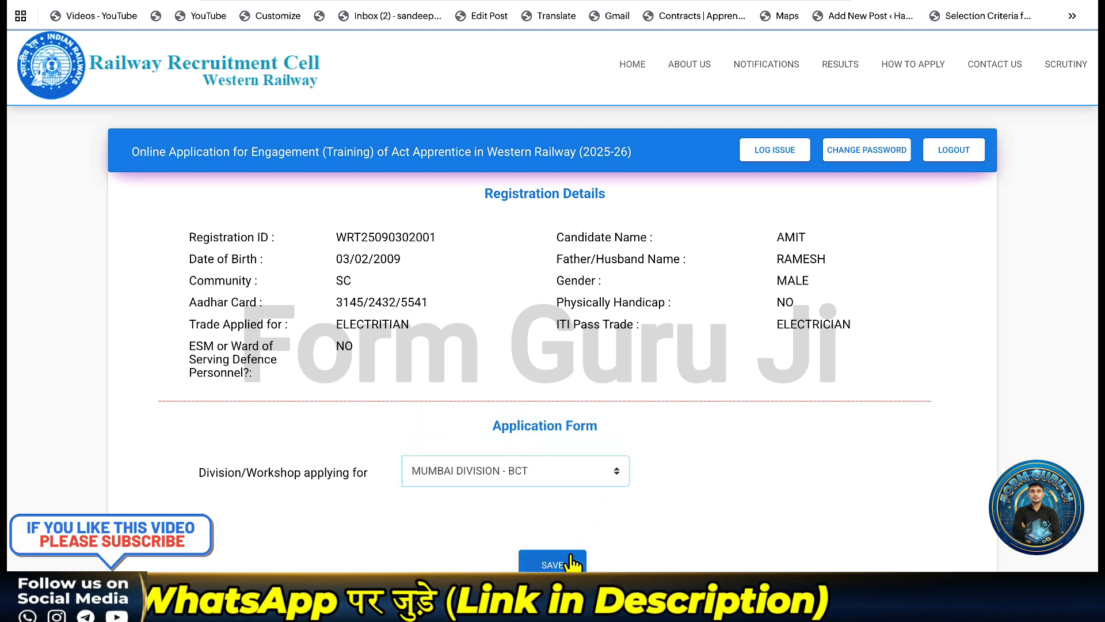
{"action": "left_click", "coordinate": [553, 561]}
Set the exam board to OTHER as 'HB' and the school name to 'ABC SCHO'.
{"action": "scroll", "coordinate": [591, 412], "scroll_direction": "down", "scroll_amount": 2}
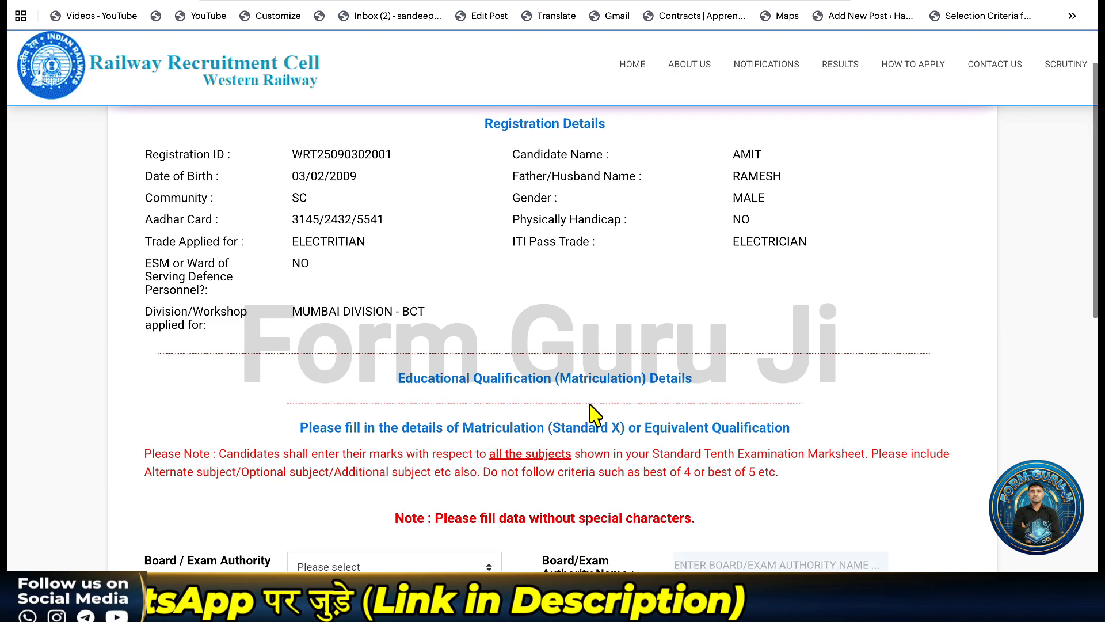
{"action": "scroll", "coordinate": [589, 403], "scroll_direction": "down", "scroll_amount": 3}
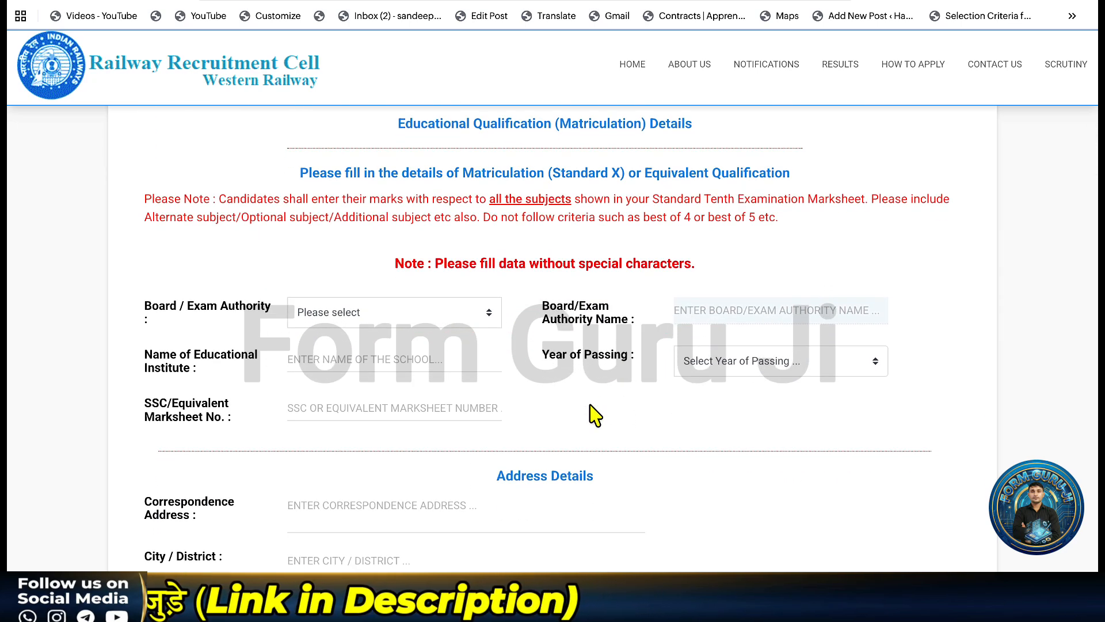
{"action": "scroll", "coordinate": [514, 377], "scroll_direction": "down", "scroll_amount": 1}
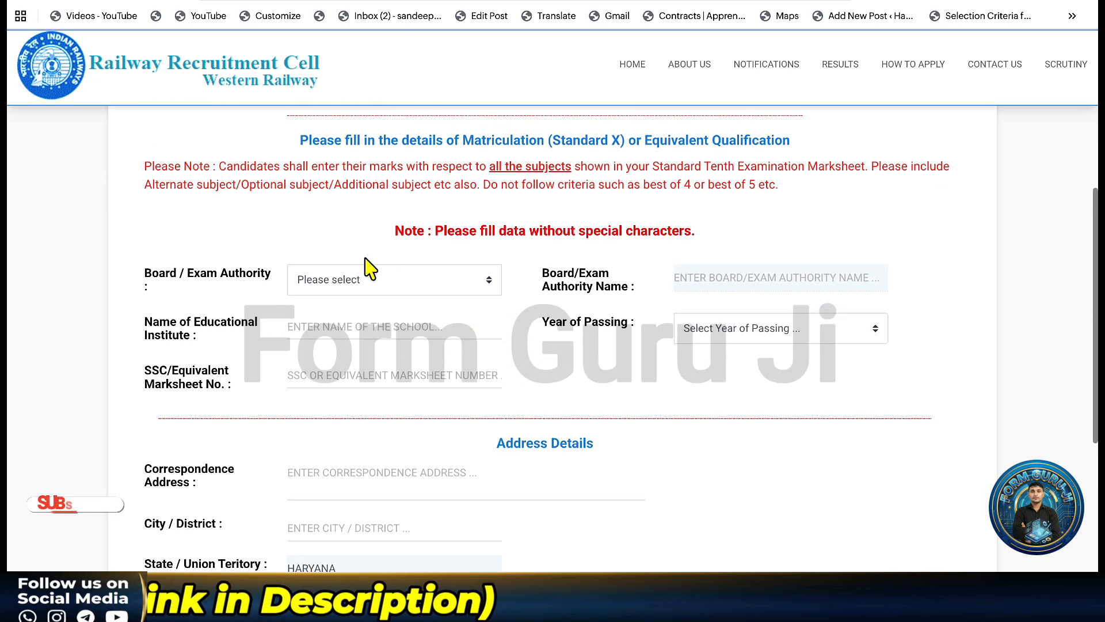
{"action": "left_click", "coordinate": [364, 279]}
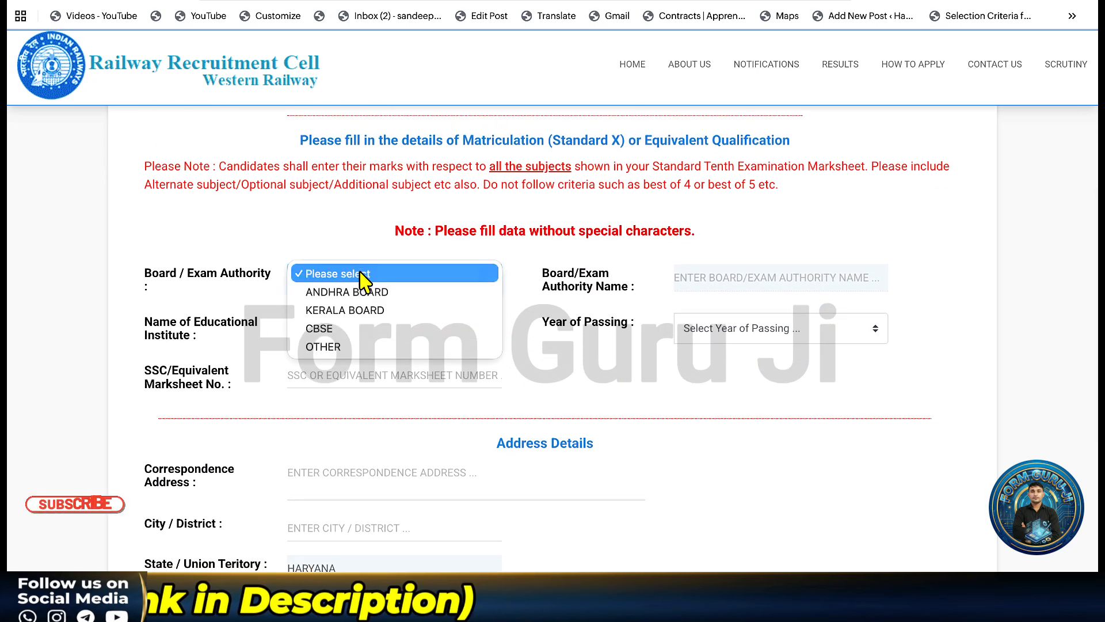
{"action": "left_click", "coordinate": [365, 330]}
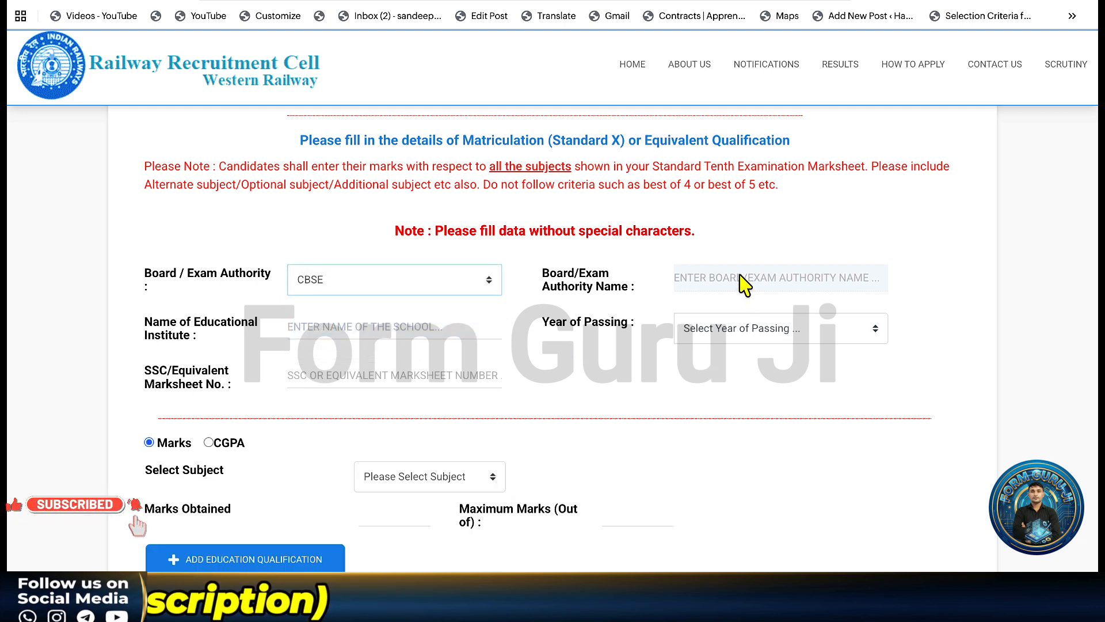
{"action": "left_click", "coordinate": [382, 279]}
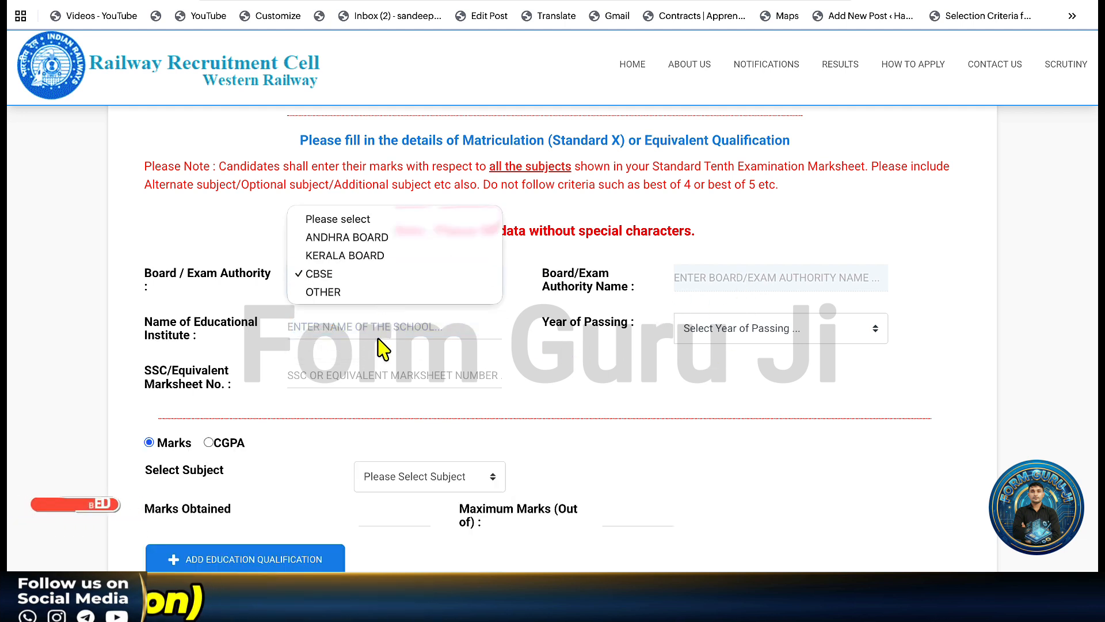
{"action": "left_click", "coordinate": [381, 293]}
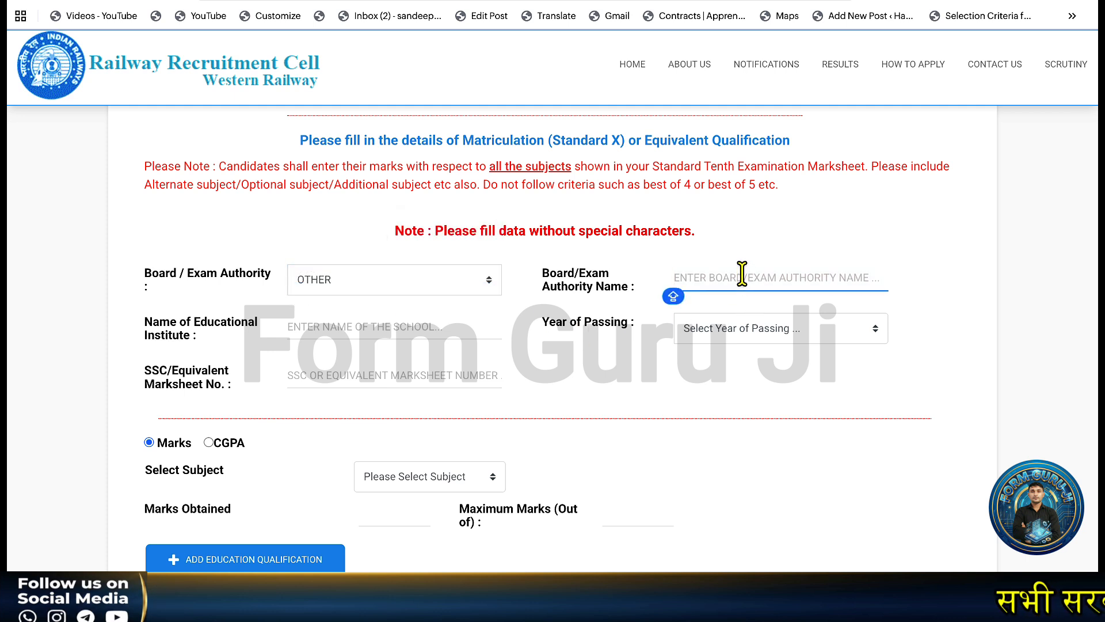
{"action": "type", "text": "HBSE"}
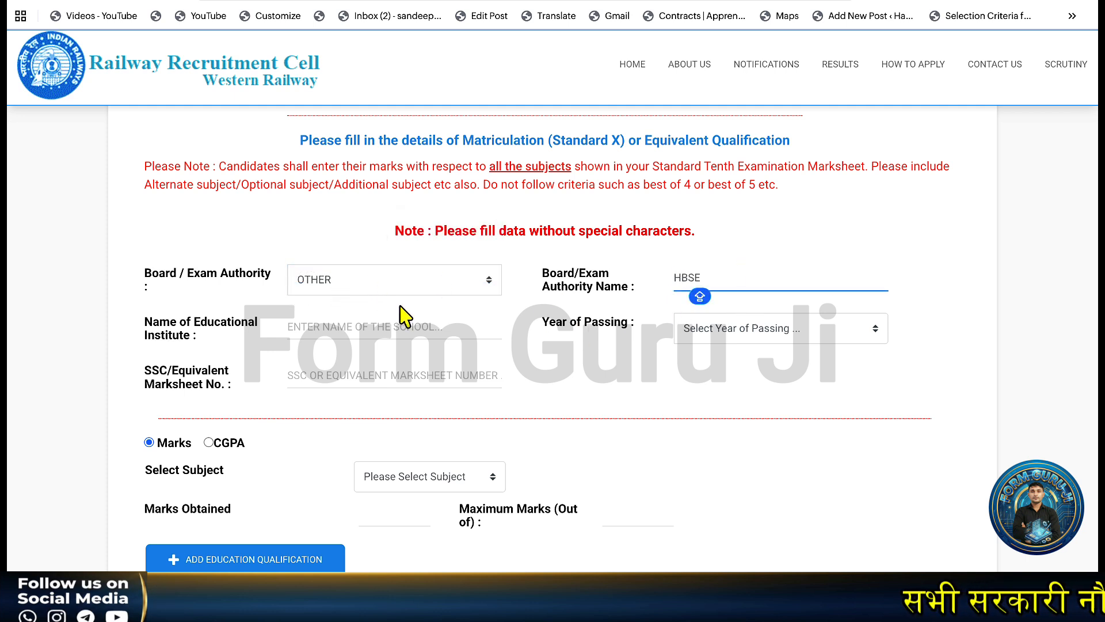
{"action": "left_click", "coordinate": [368, 332]}
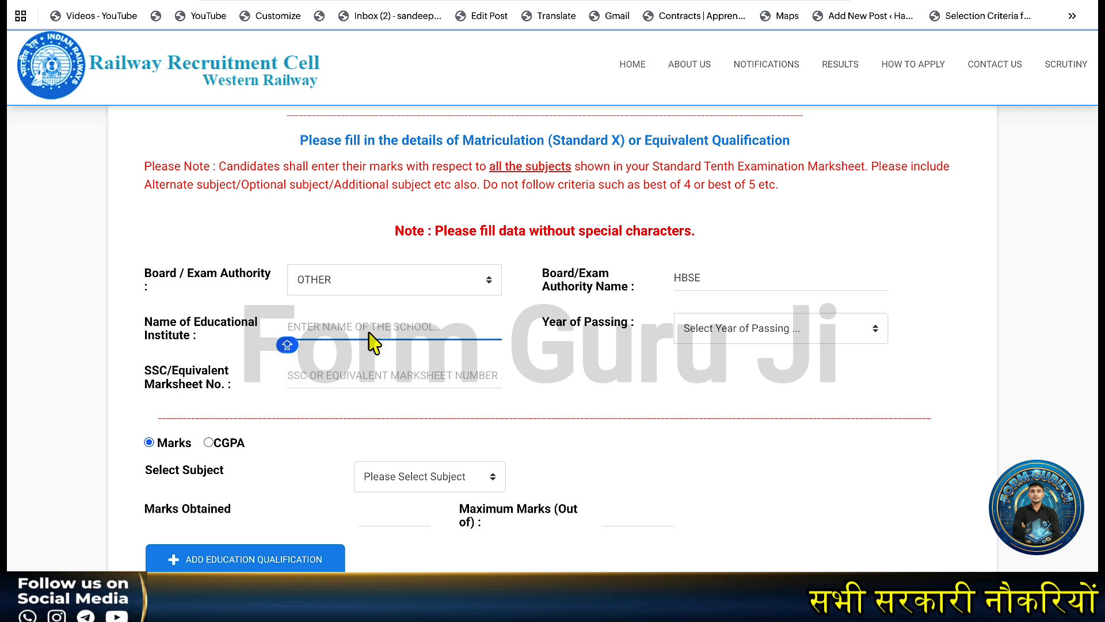
{"action": "type", "text": "ABC "}
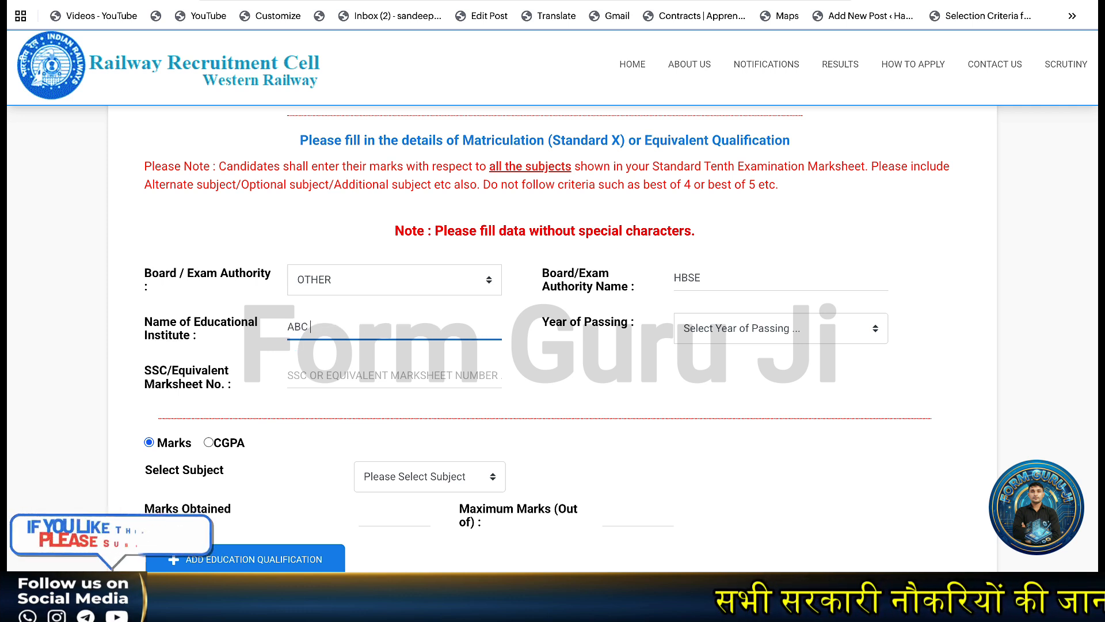
{"action": "type", "text": "SCHOOL"}
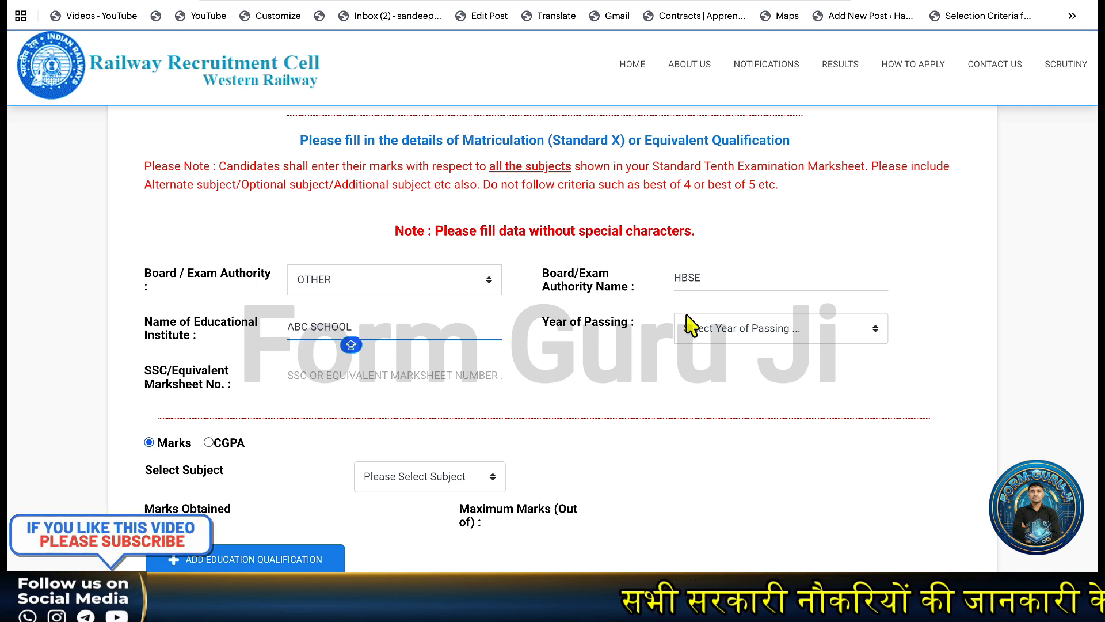
Set the year of passing to 2019 and enter the SSC marksheet number.
{"action": "left_click", "coordinate": [737, 339]}
{"action": "scroll", "coordinate": [732, 489], "scroll_direction": "down", "scroll_amount": 5}
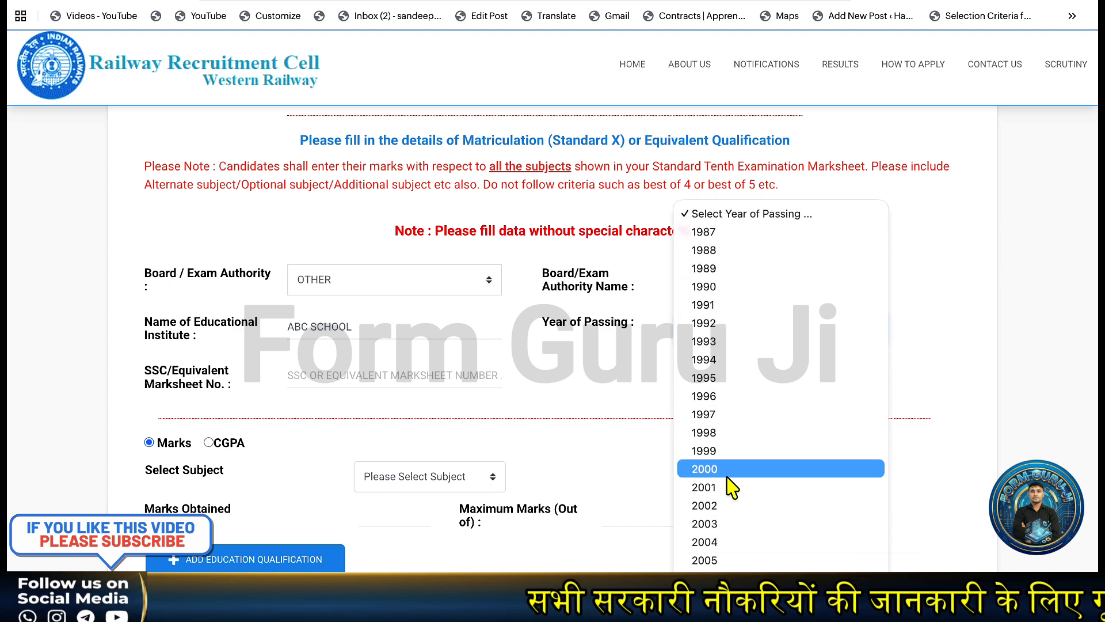
{"action": "scroll", "coordinate": [731, 490], "scroll_direction": "down", "scroll_amount": 3}
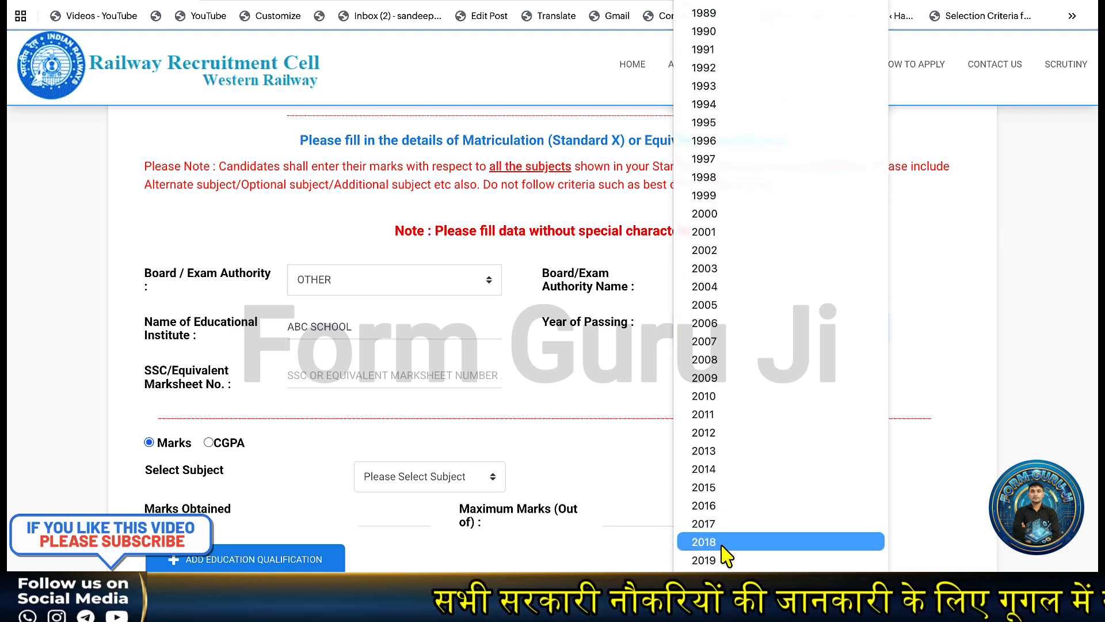
{"action": "left_click", "coordinate": [721, 561]}
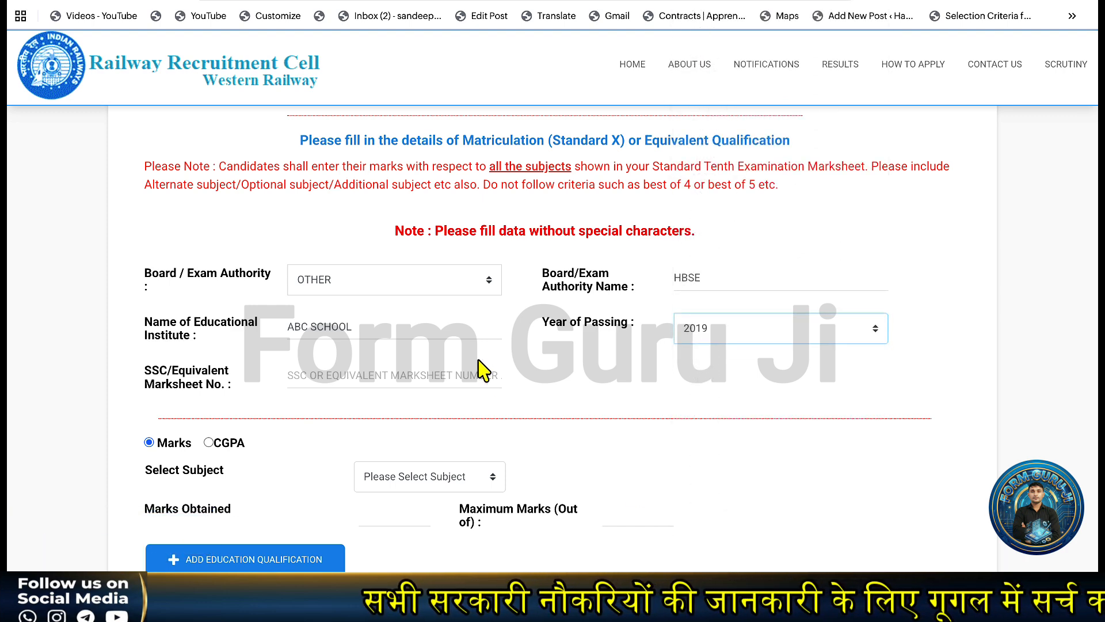
{"action": "left_click", "coordinate": [338, 375]}
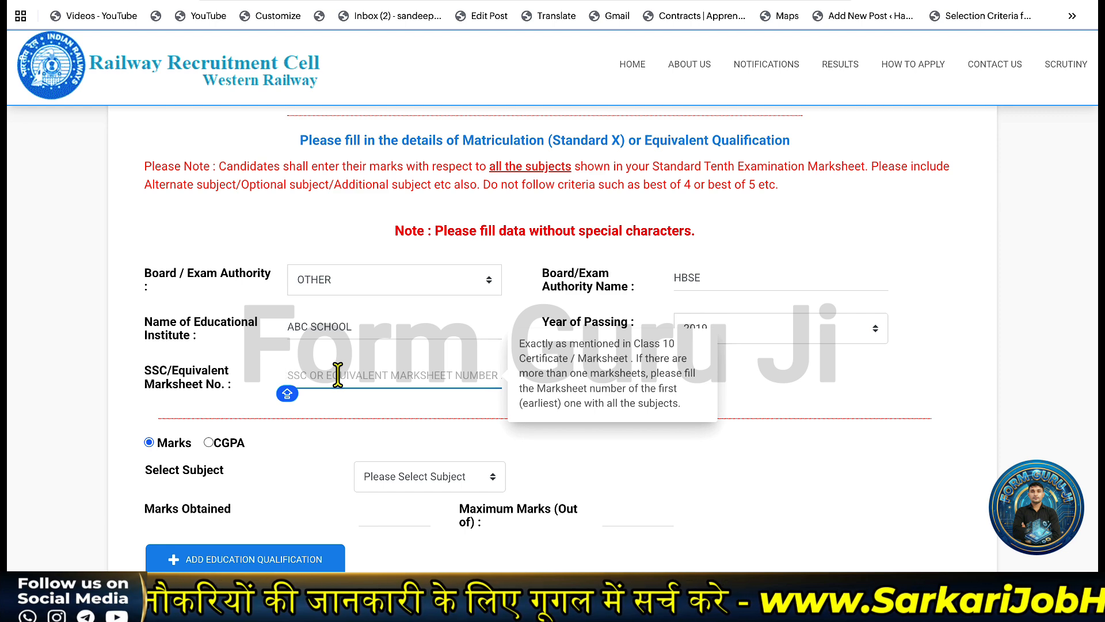
{"action": "left_click", "coordinate": [364, 412]}
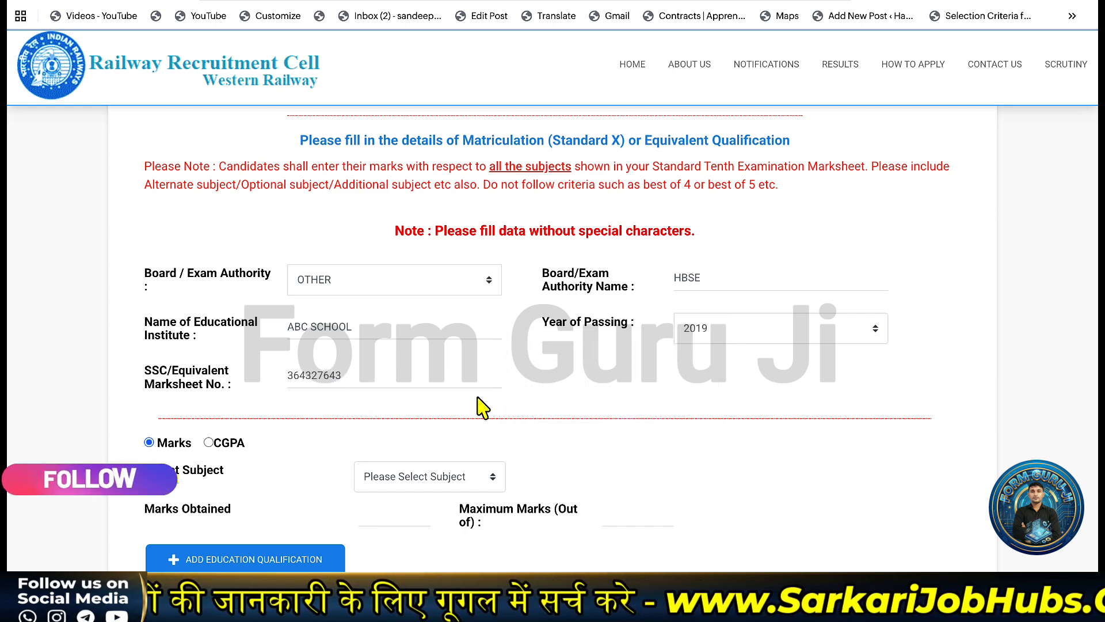
{"action": "scroll", "coordinate": [482, 407], "scroll_direction": "down", "scroll_amount": 2}
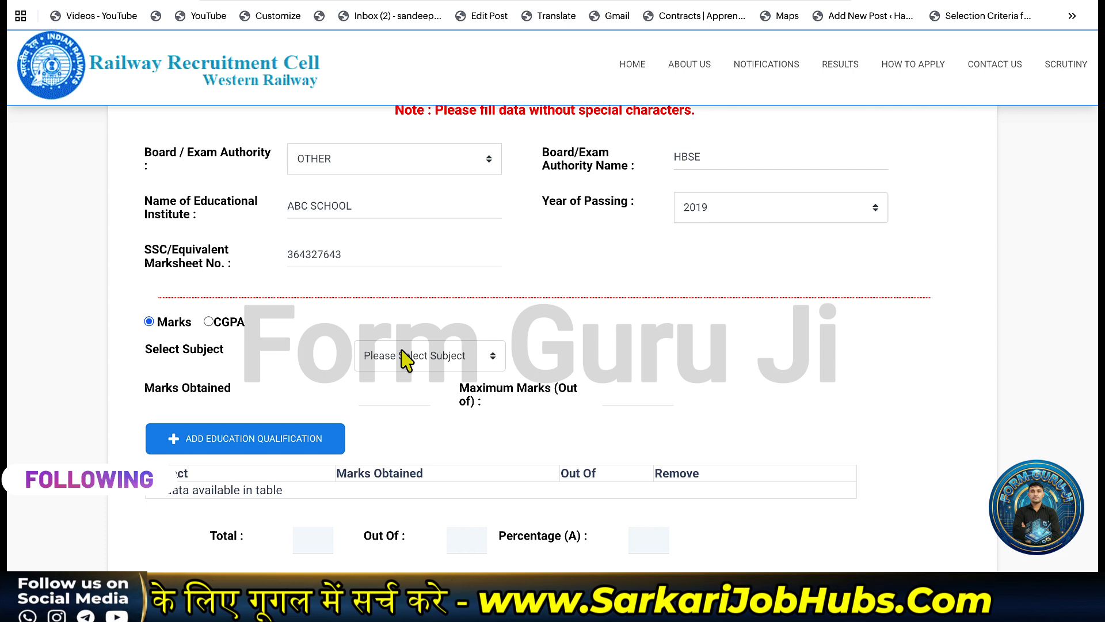
Add Hindi with 88 out of 100 marks to the marks table.
{"action": "left_click", "coordinate": [406, 361]}
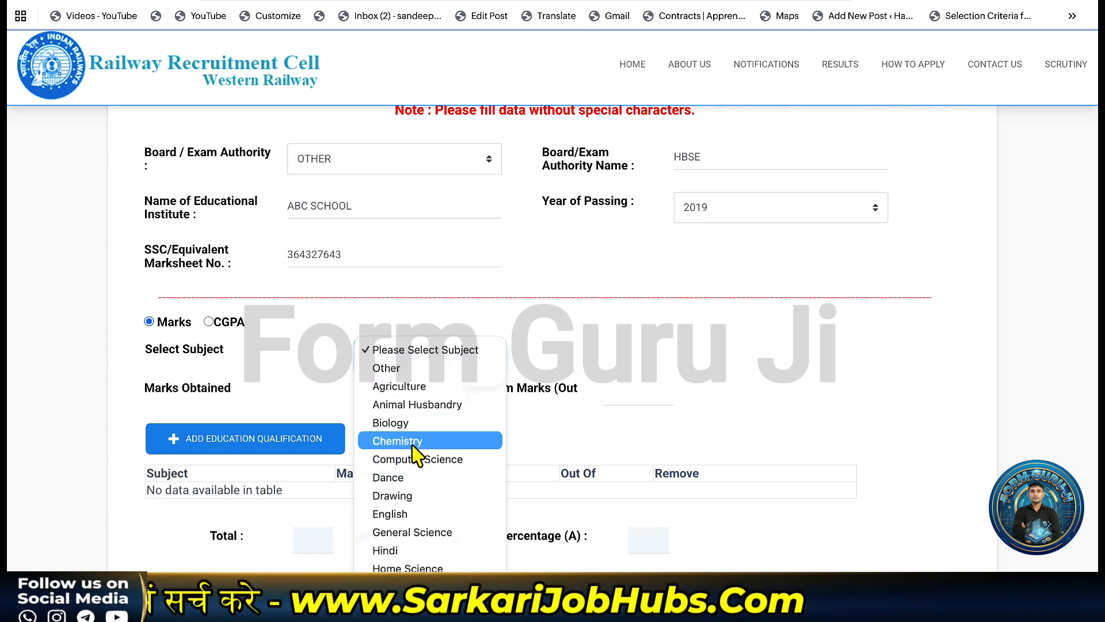
{"action": "left_click", "coordinate": [430, 356]}
{"action": "left_click", "coordinate": [430, 356]}
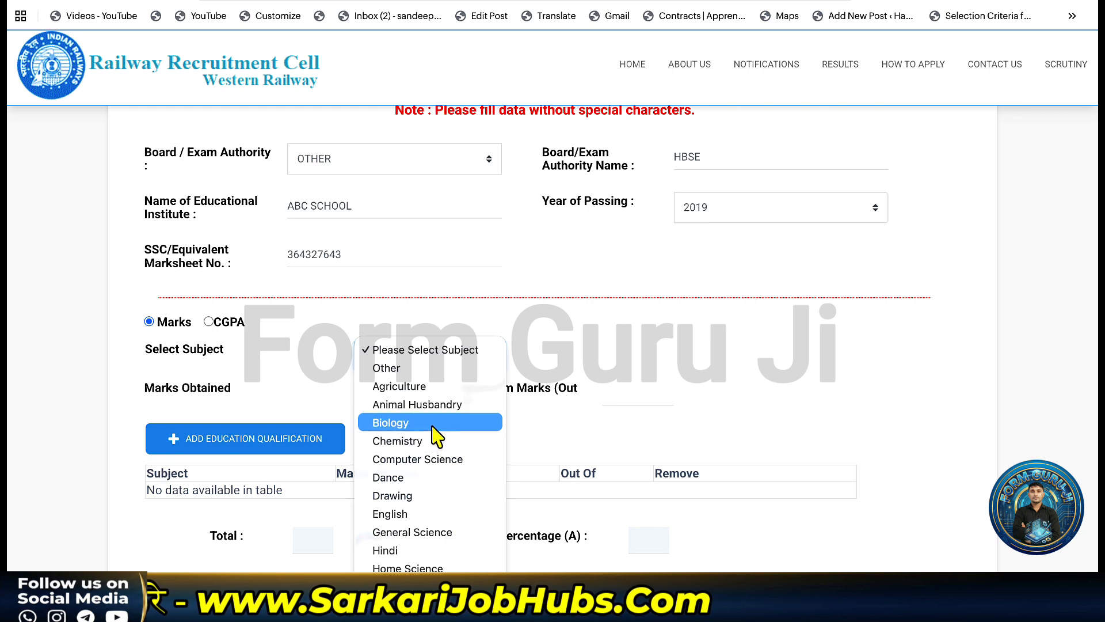
{"action": "left_click", "coordinate": [419, 455]}
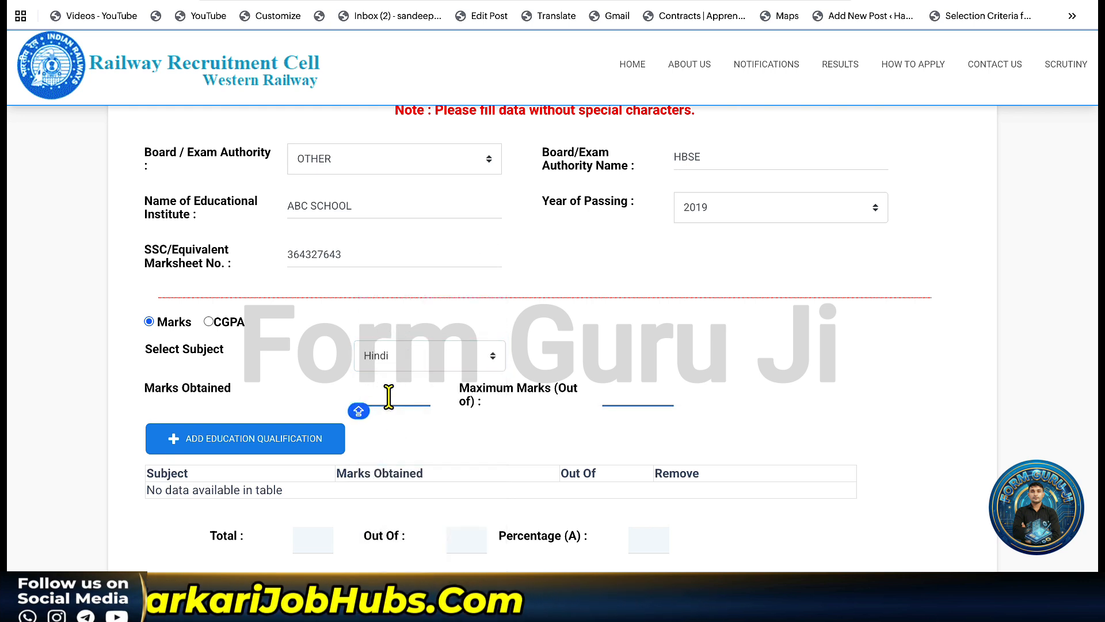
{"action": "type", "text": "88"}
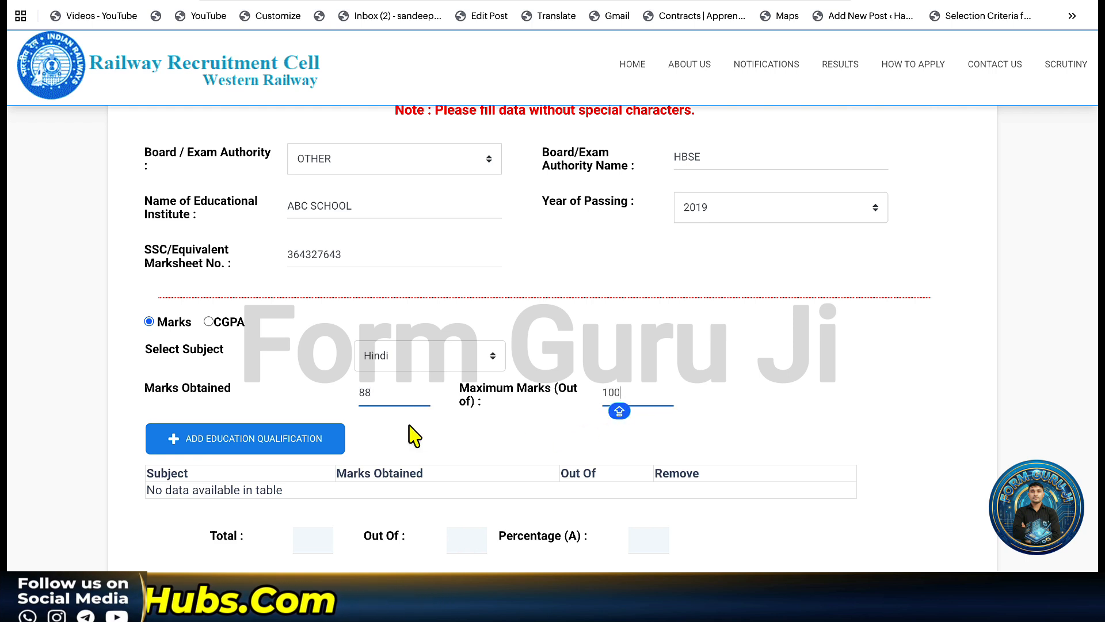
{"action": "left_click", "coordinate": [316, 443]}
{"action": "scroll", "coordinate": [395, 390], "scroll_direction": "down", "scroll_amount": 1}
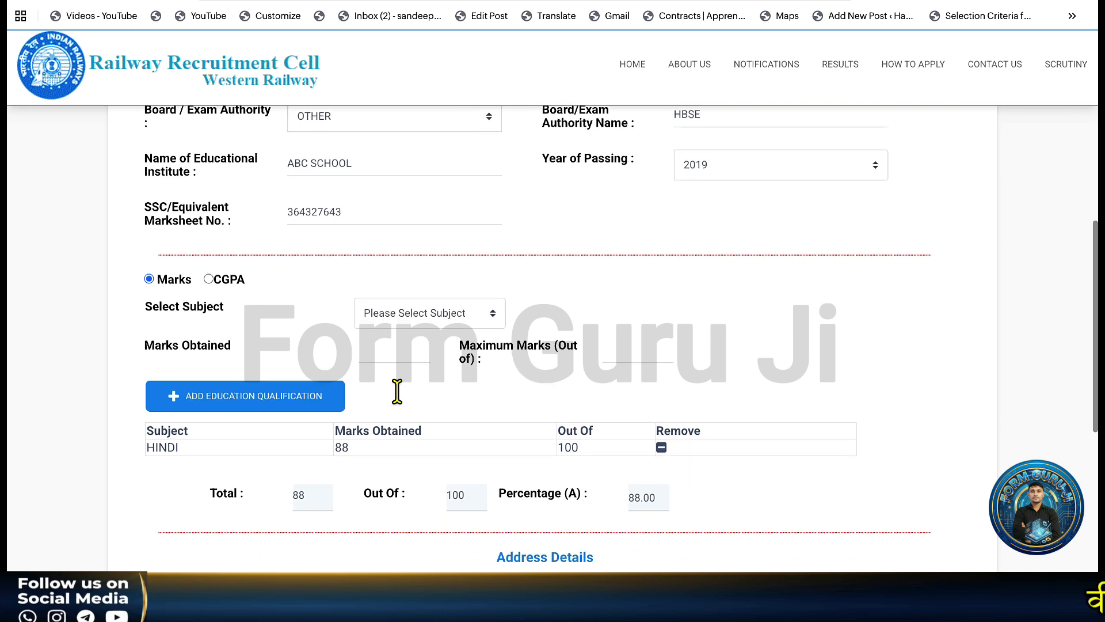
Add English with 76 out of 100 marks to the marks table.
{"action": "left_click", "coordinate": [380, 314]}
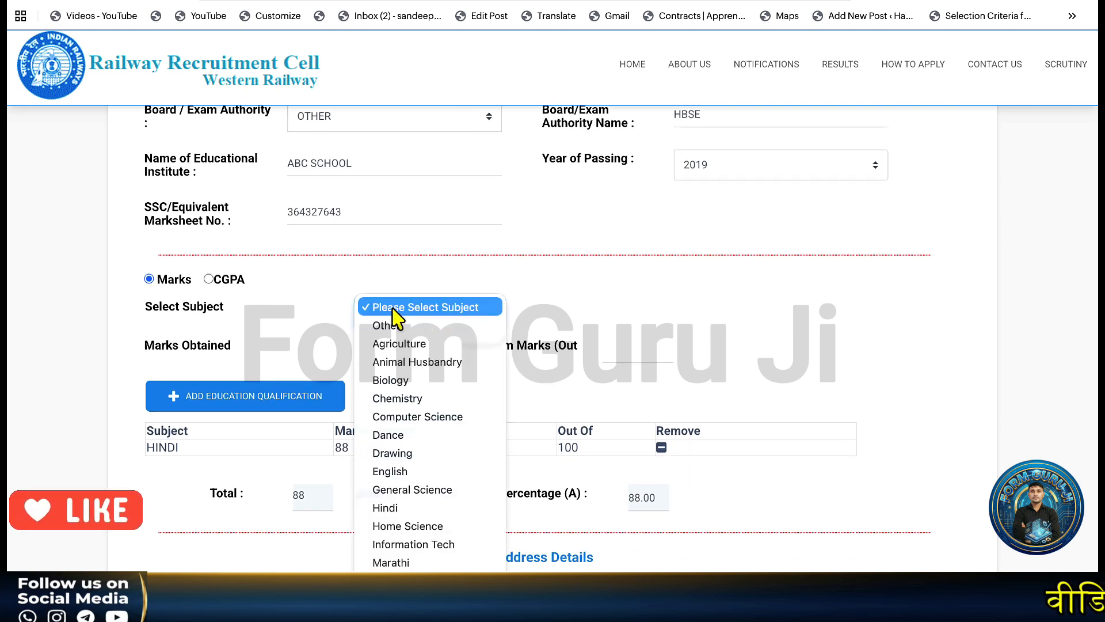
{"action": "left_click", "coordinate": [415, 469]}
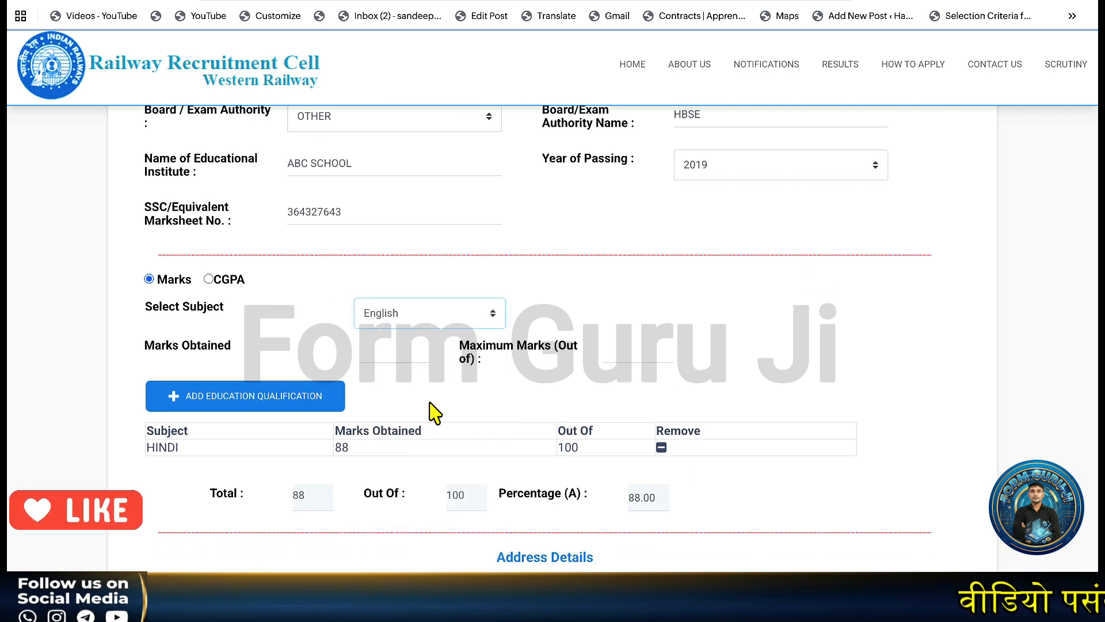
{"action": "left_click", "coordinate": [401, 352]}
{"action": "type", "text": "76"}
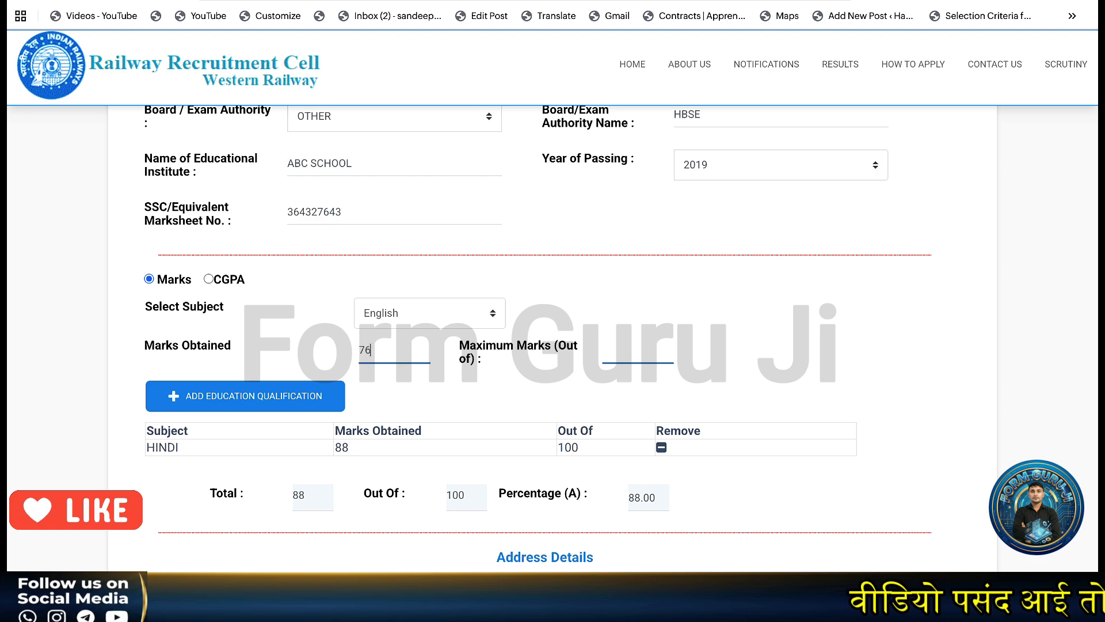
{"action": "left_click", "coordinate": [628, 351]}
{"action": "type", "text": "100"}
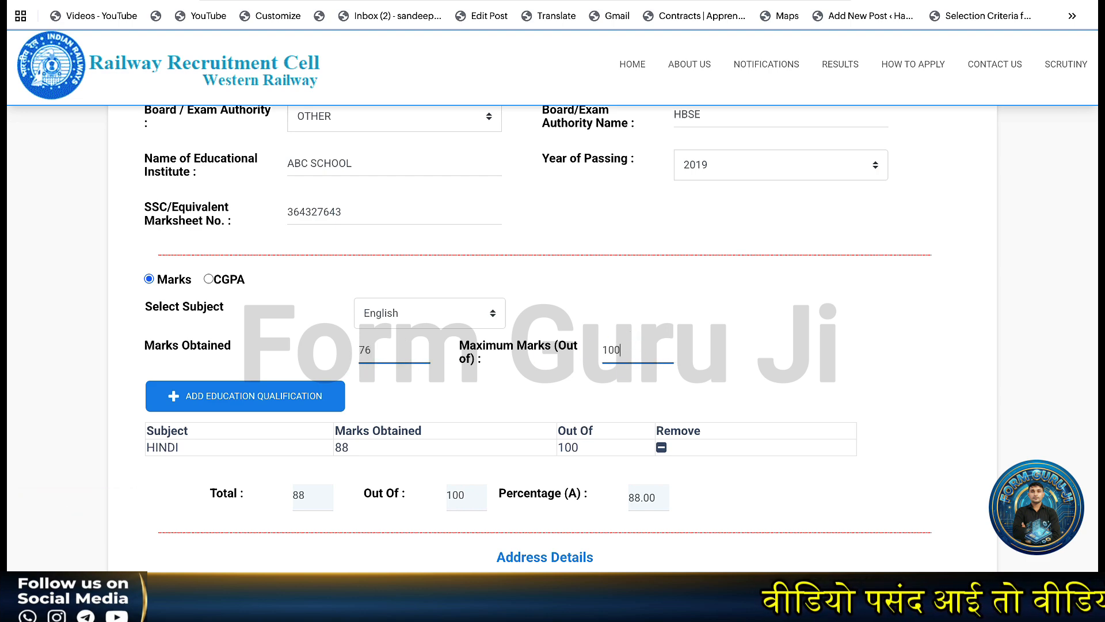
{"action": "left_click", "coordinate": [331, 396]}
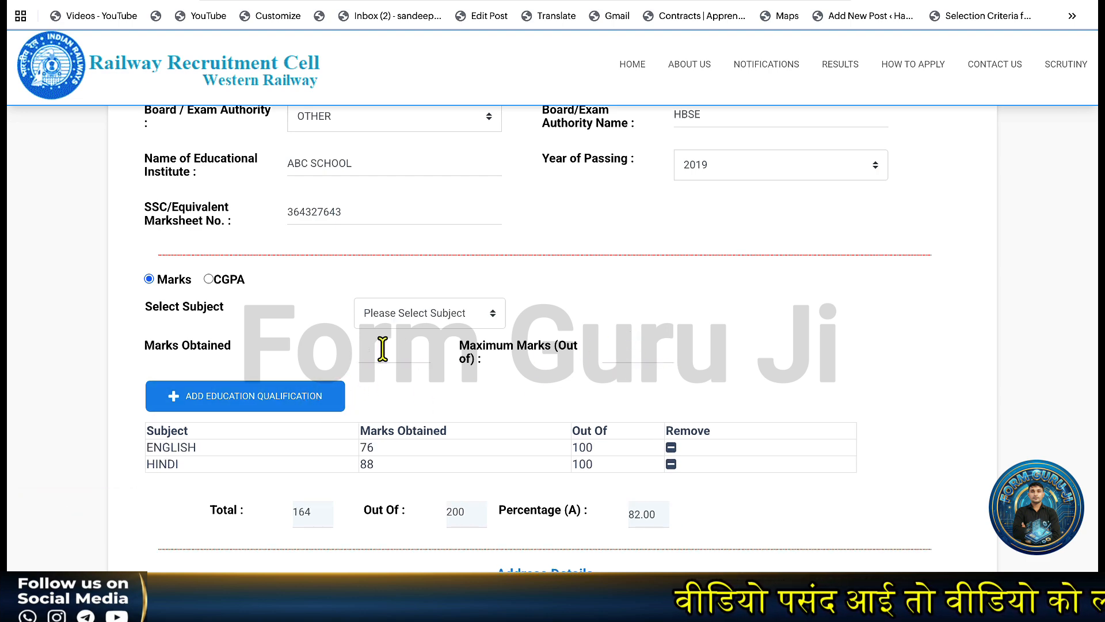
{"action": "scroll", "coordinate": [383, 349], "scroll_direction": "down", "scroll_amount": 1}
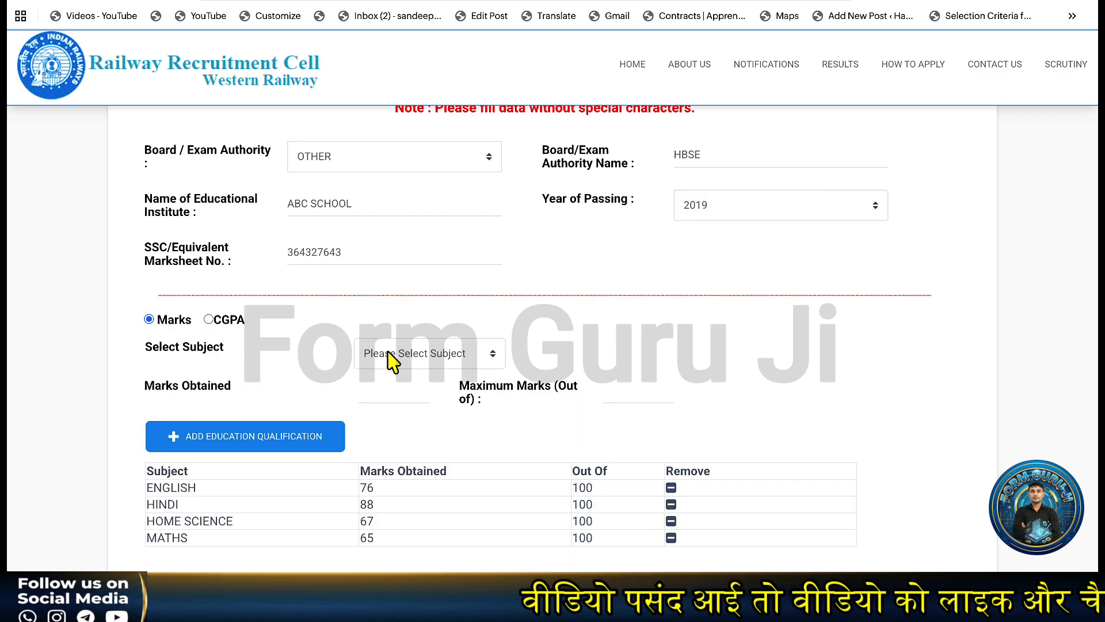
{"action": "scroll", "coordinate": [345, 368], "scroll_direction": "down", "scroll_amount": 2}
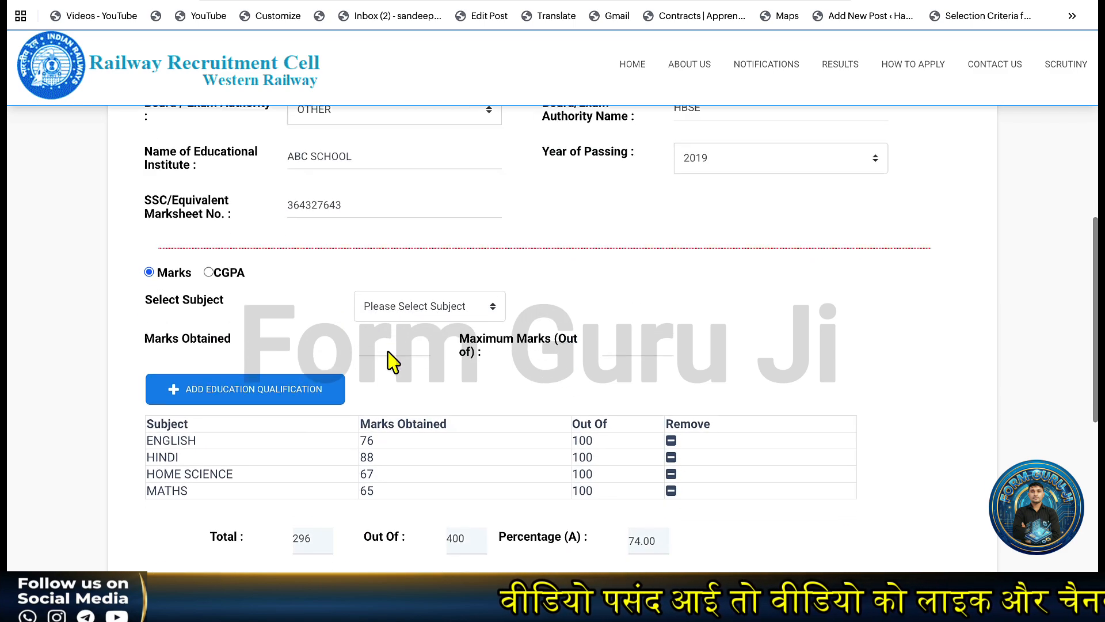
{"action": "scroll", "coordinate": [292, 414], "scroll_direction": "down", "scroll_amount": 2}
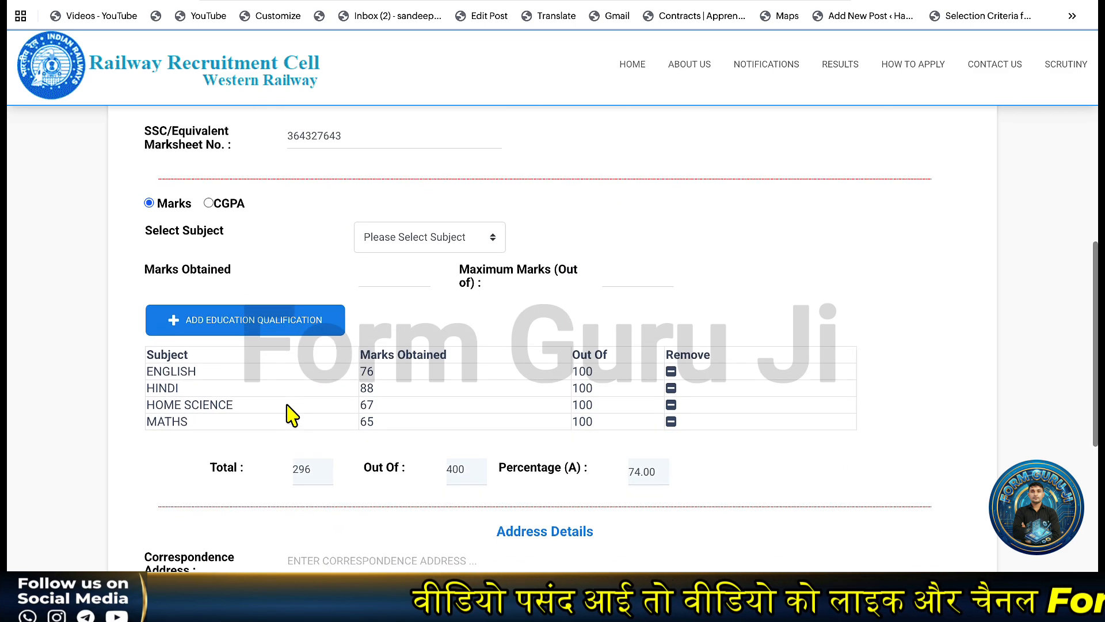
{"action": "scroll", "coordinate": [288, 364], "scroll_direction": "down", "scroll_amount": 1}
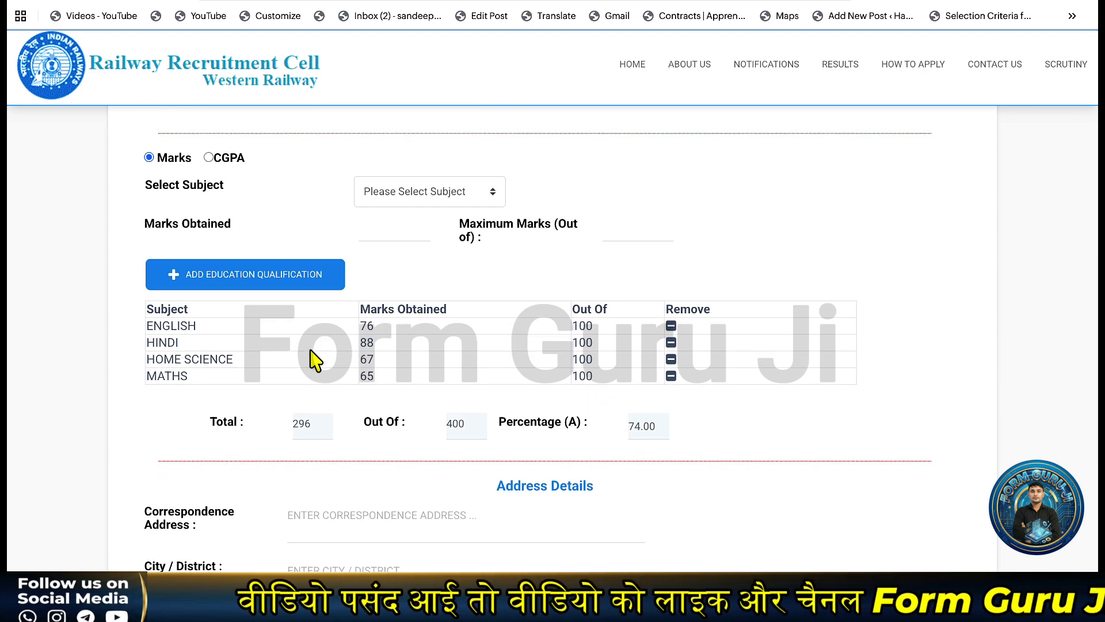
{"action": "scroll", "coordinate": [315, 361], "scroll_direction": "down", "scroll_amount": 4}
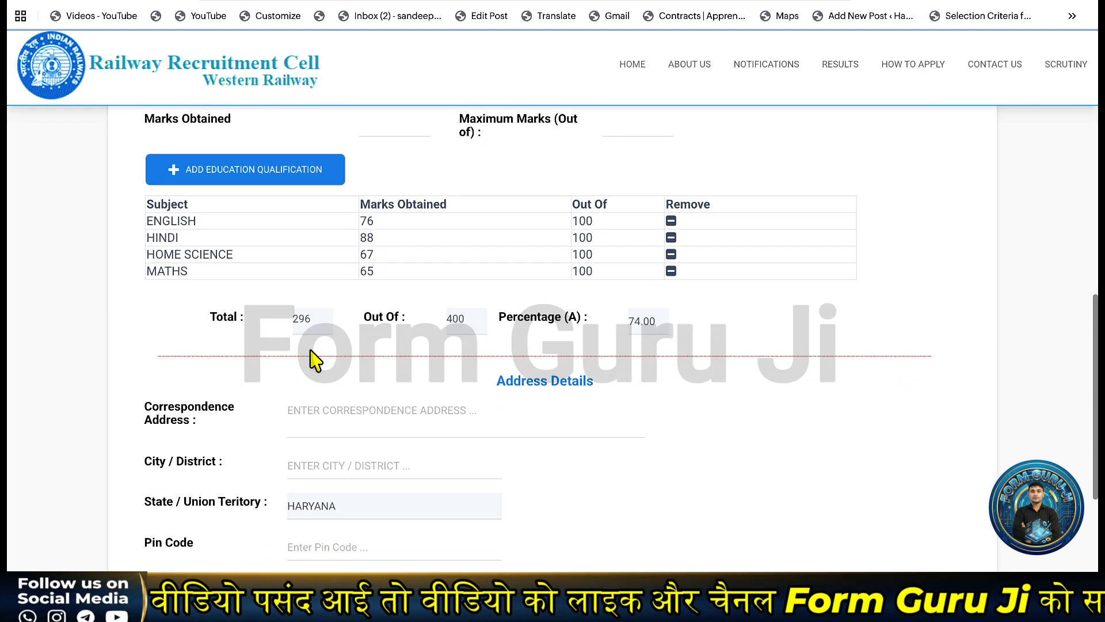
Enter correspondence address DADRI, city CHARKHI DADRI and pin code 127306 under HARYANA.
{"action": "scroll", "coordinate": [316, 404], "scroll_direction": "down", "scroll_amount": 2}
{"action": "left_click", "coordinate": [301, 361]}
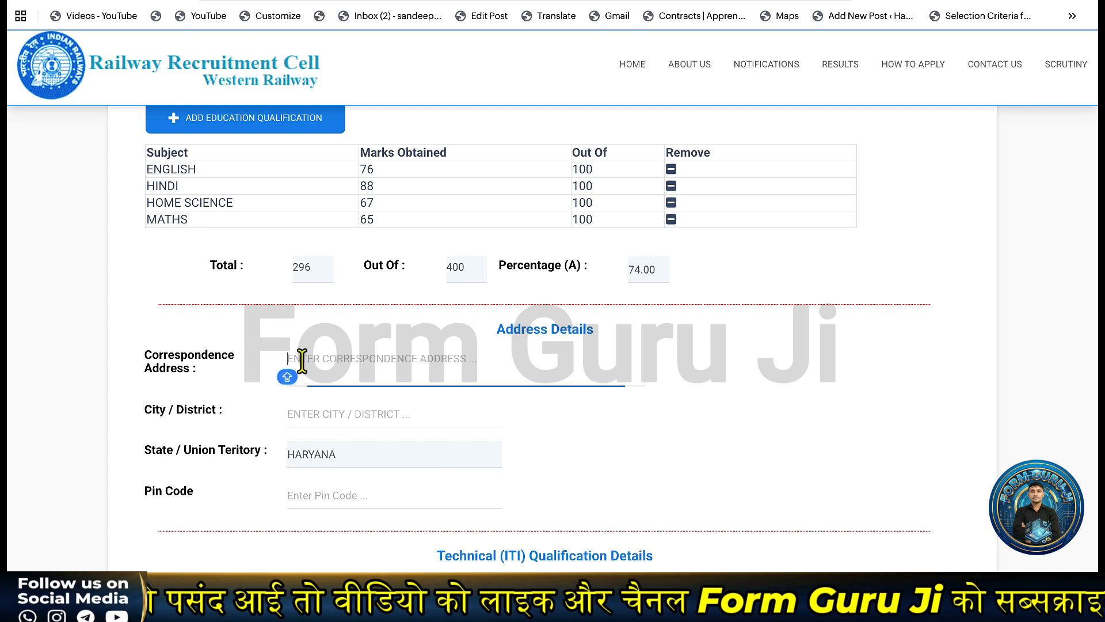
{"action": "type", "text": "D"}
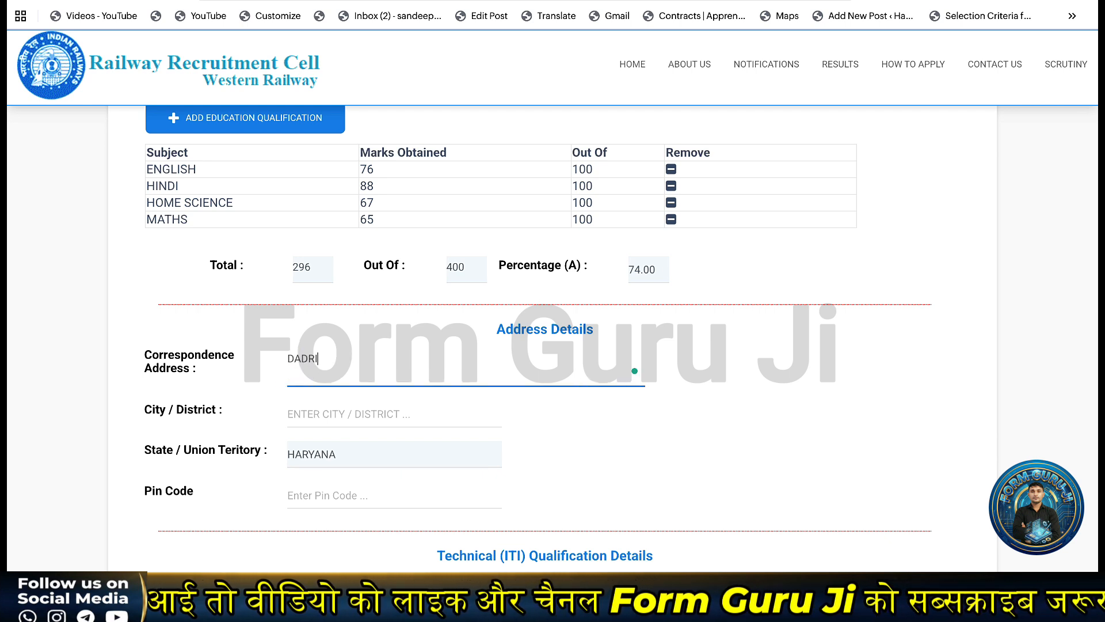
{"action": "type", "text": "ADRI"}
{"action": "left_click", "coordinate": [316, 420]}
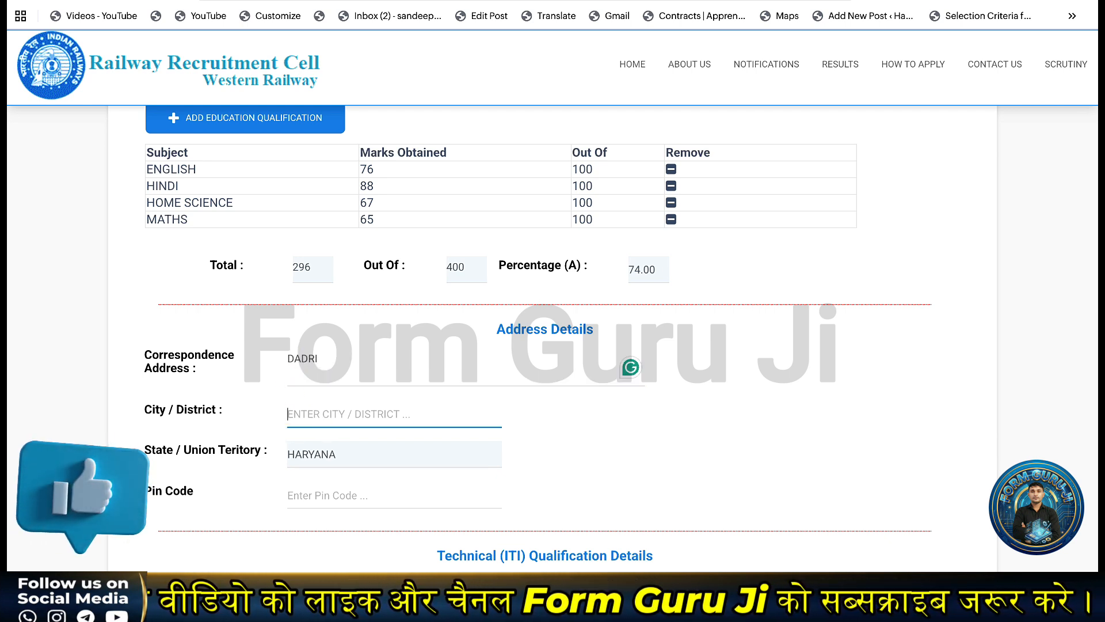
{"action": "type", "text": "CHARKHI DADRI"}
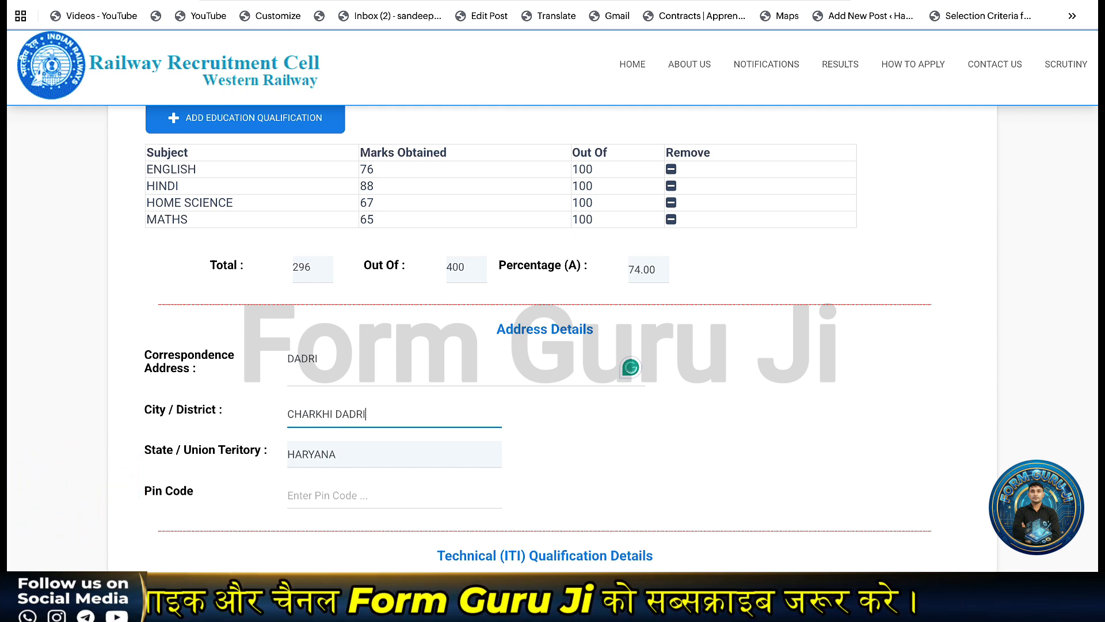
{"action": "scroll", "coordinate": [319, 475], "scroll_direction": "down", "scroll_amount": 1}
{"action": "left_click", "coordinate": [323, 428]}
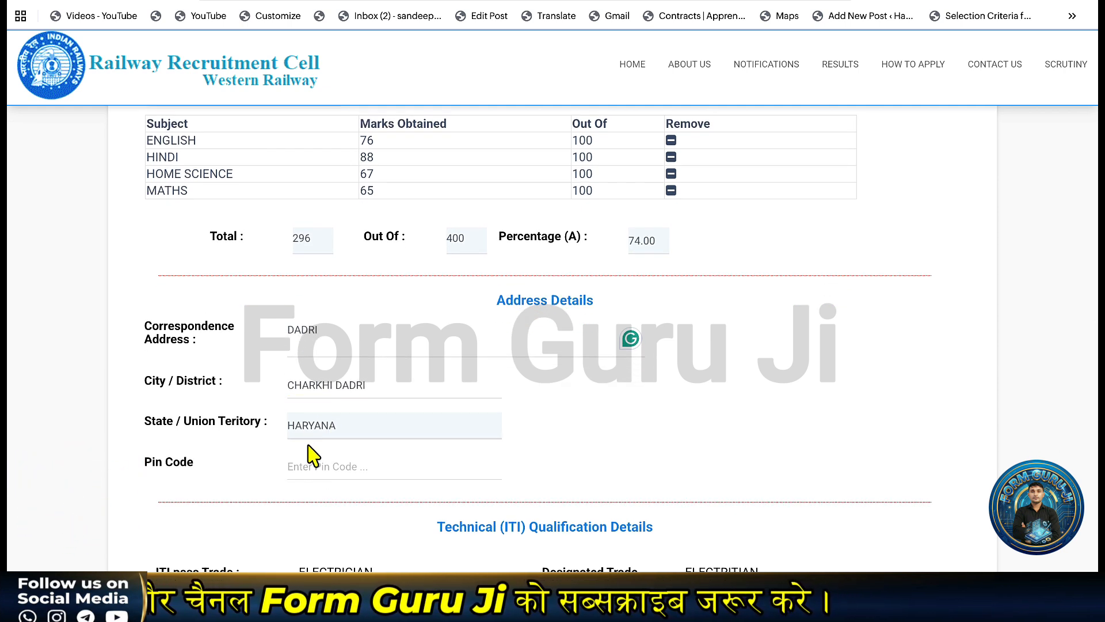
{"action": "left_click", "coordinate": [319, 459]}
{"action": "type", "text": "127306"}
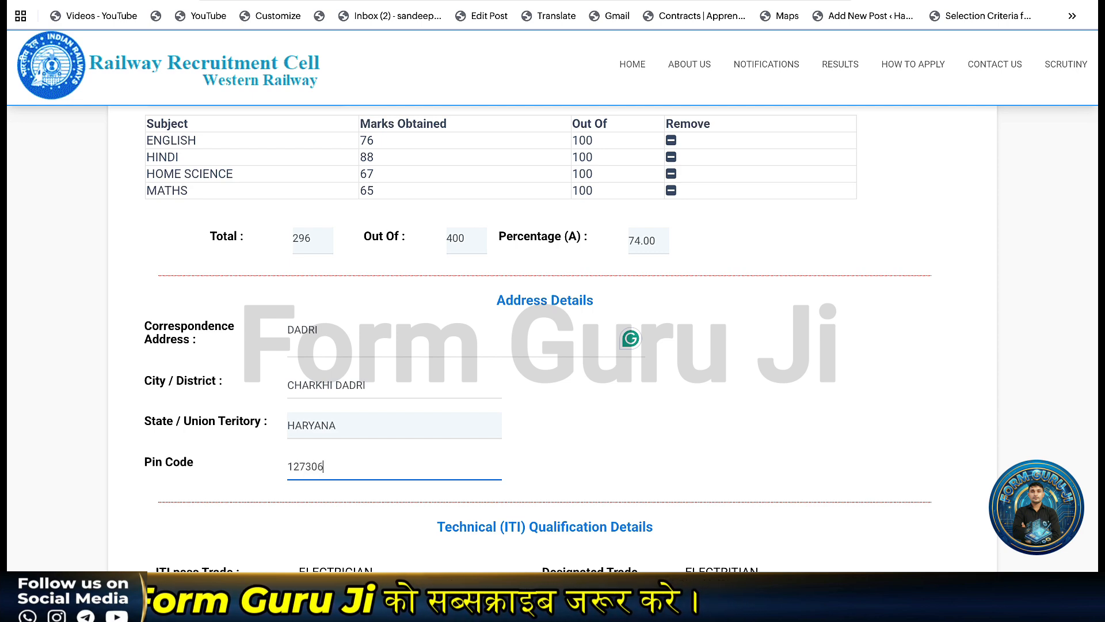
{"action": "scroll", "coordinate": [353, 424], "scroll_direction": "down", "scroll_amount": 4}
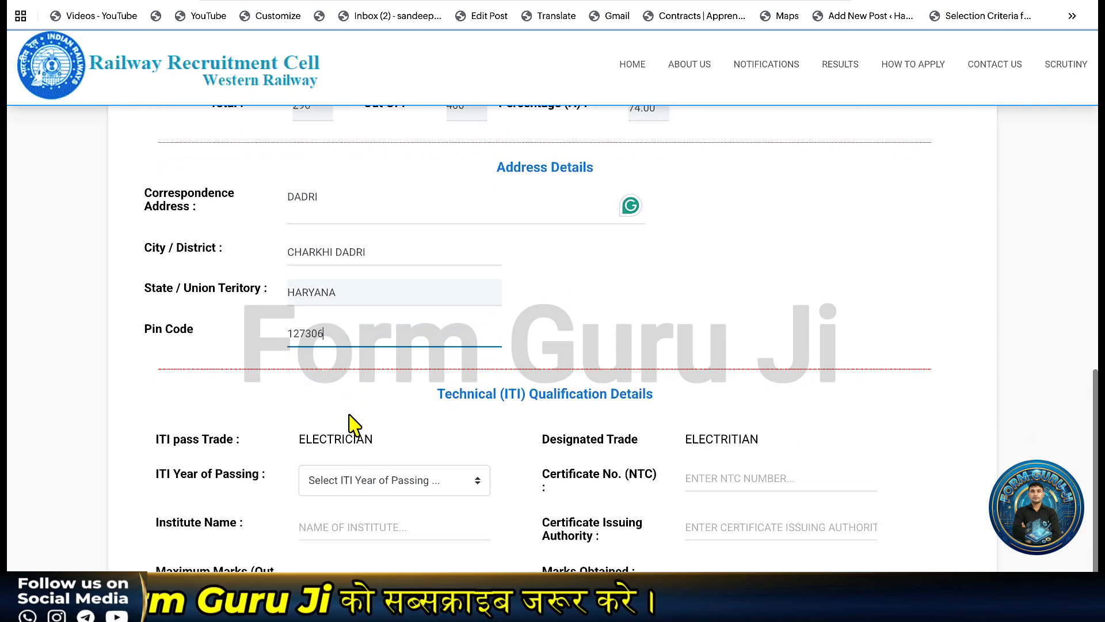
Set ITI passing year 2021, the NTC certificate number, institute ABC ITI ROHTAK and authority NCVT.
{"action": "scroll", "coordinate": [357, 425], "scroll_direction": "down", "scroll_amount": 1}
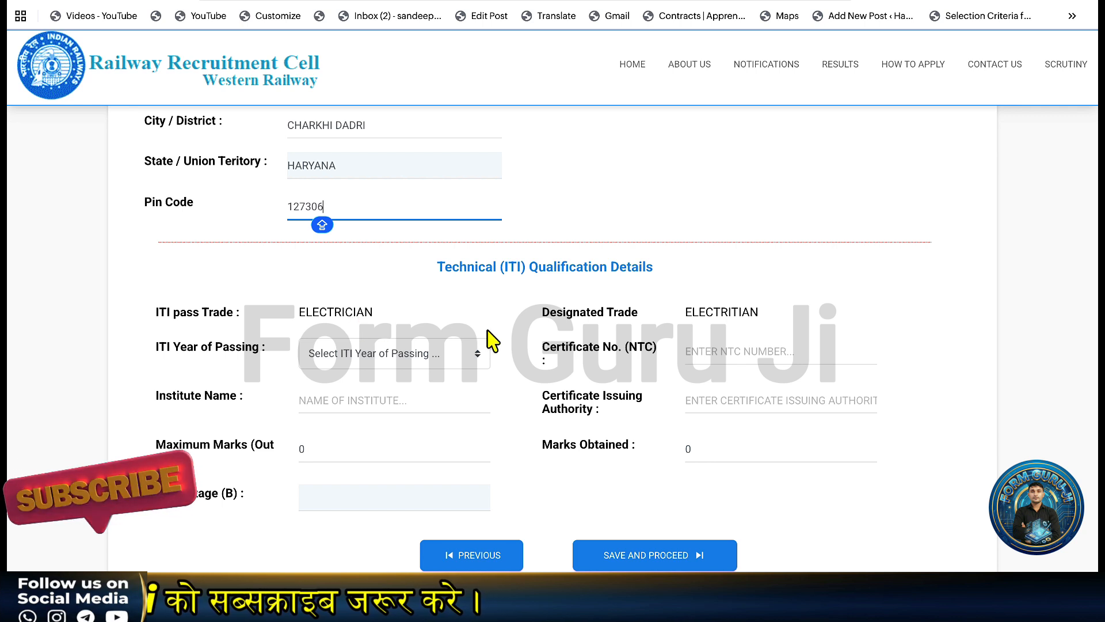
{"action": "left_click", "coordinate": [387, 365]}
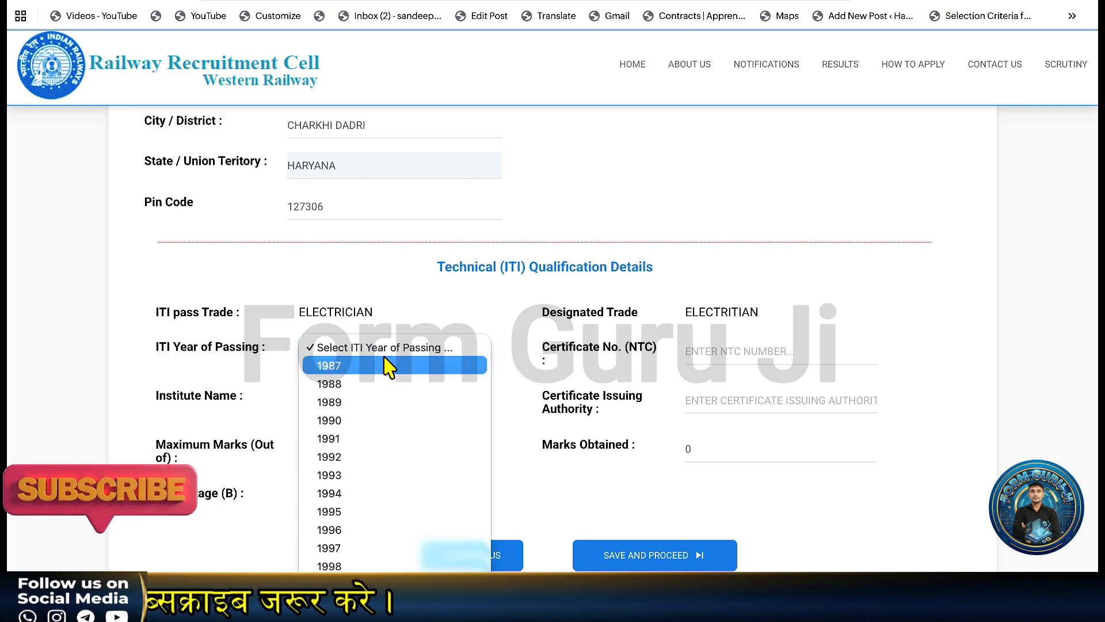
{"action": "scroll", "coordinate": [382, 469], "scroll_direction": "down", "scroll_amount": 5}
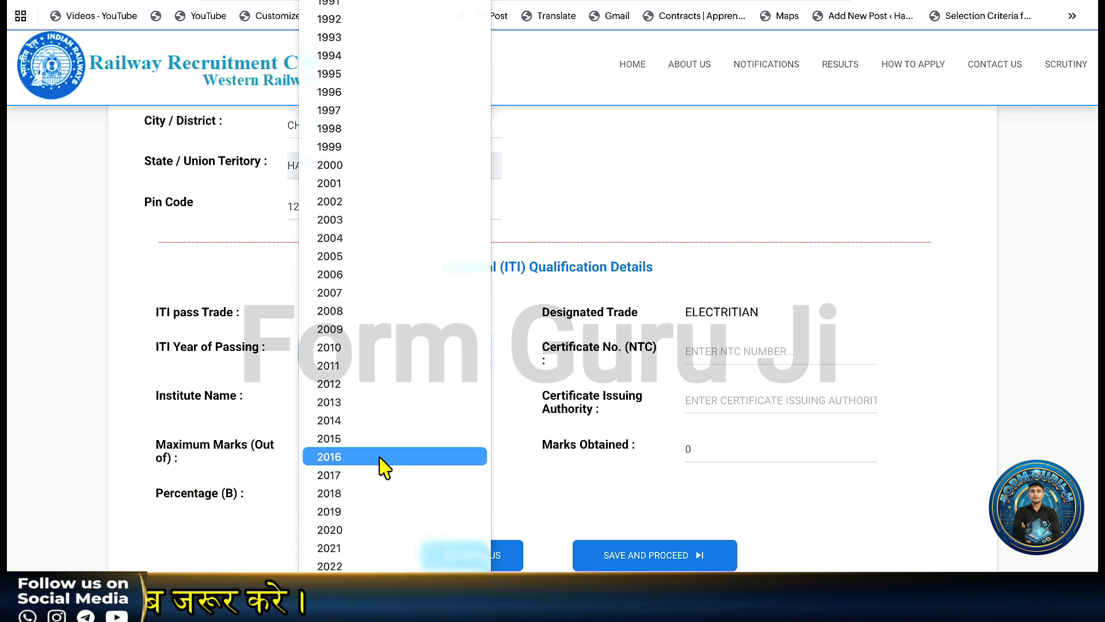
{"action": "left_click", "coordinate": [345, 516]}
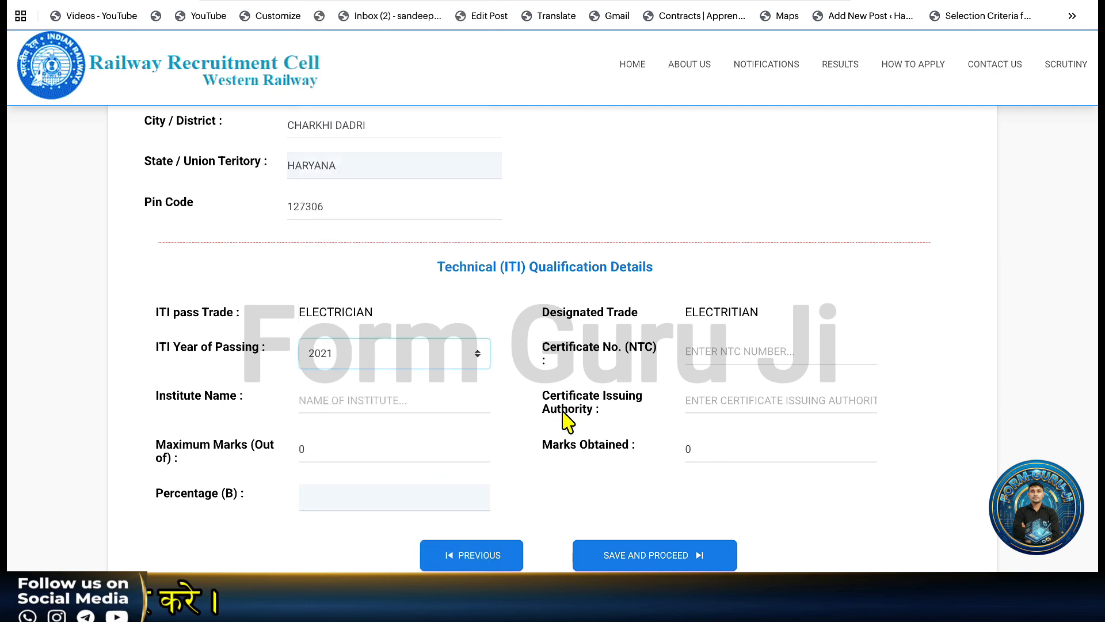
{"action": "left_click", "coordinate": [715, 350]}
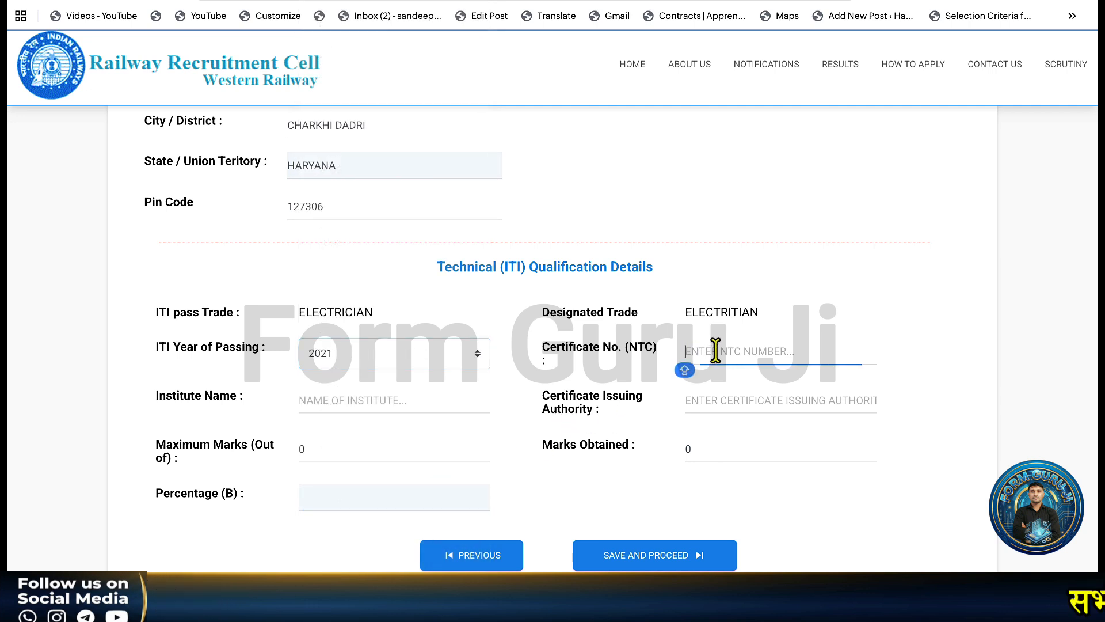
{"action": "type", "text": "23434"}
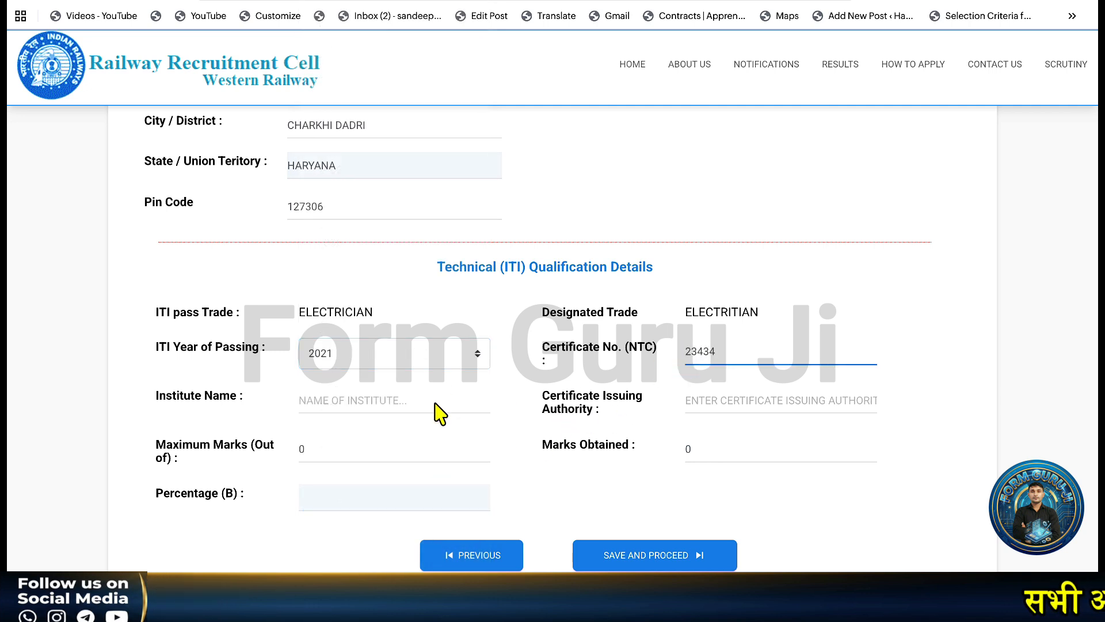
{"action": "left_click", "coordinate": [363, 404]}
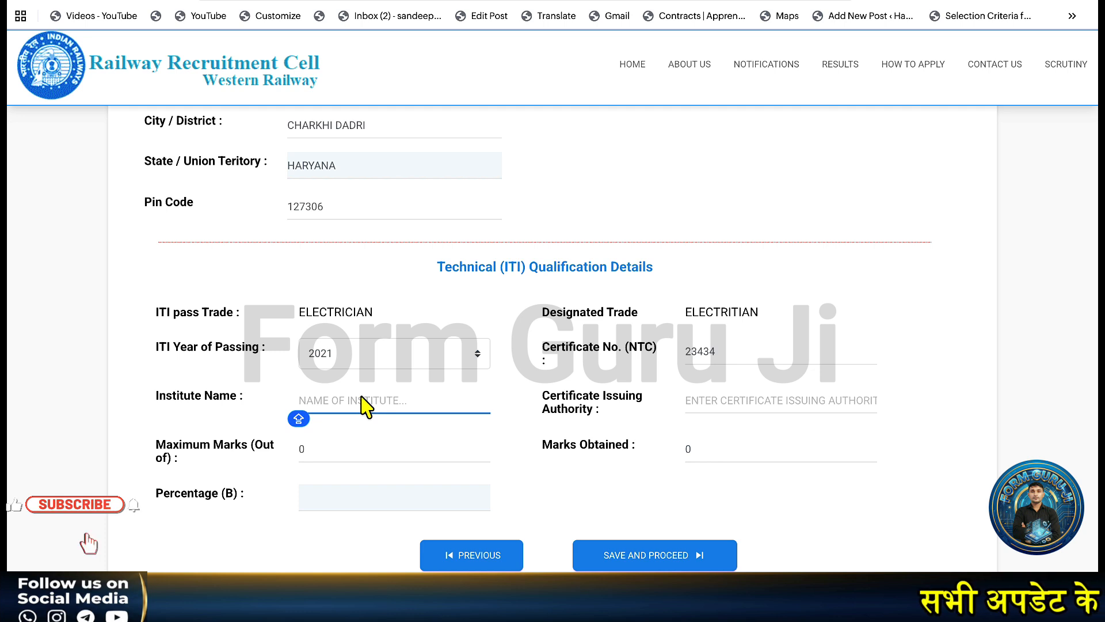
{"action": "type", "text": "ABC ITI"}
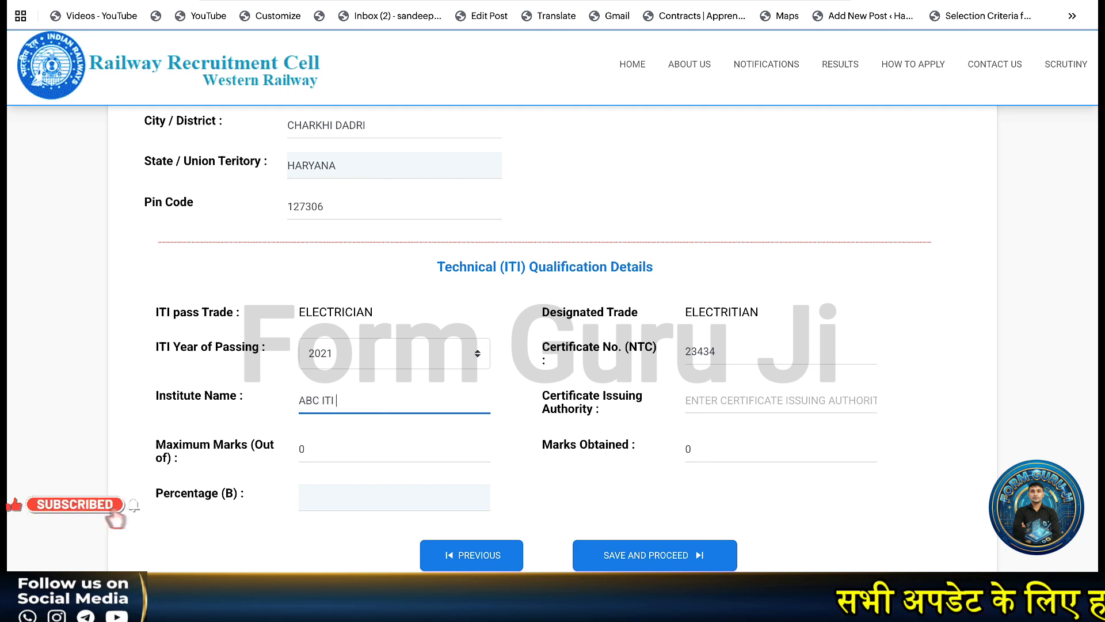
{"action": "type", "text": " ROHTQK"}
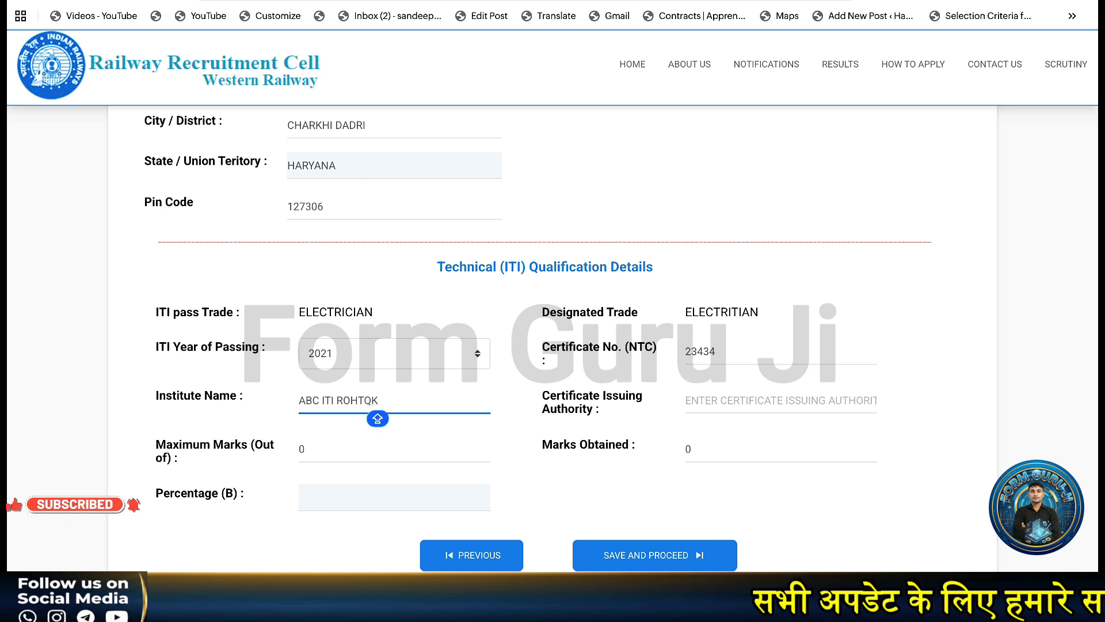
{"action": "key", "text": "BackSpace"}
{"action": "key", "text": "BackSpace"}
{"action": "type", "text": "AK"}
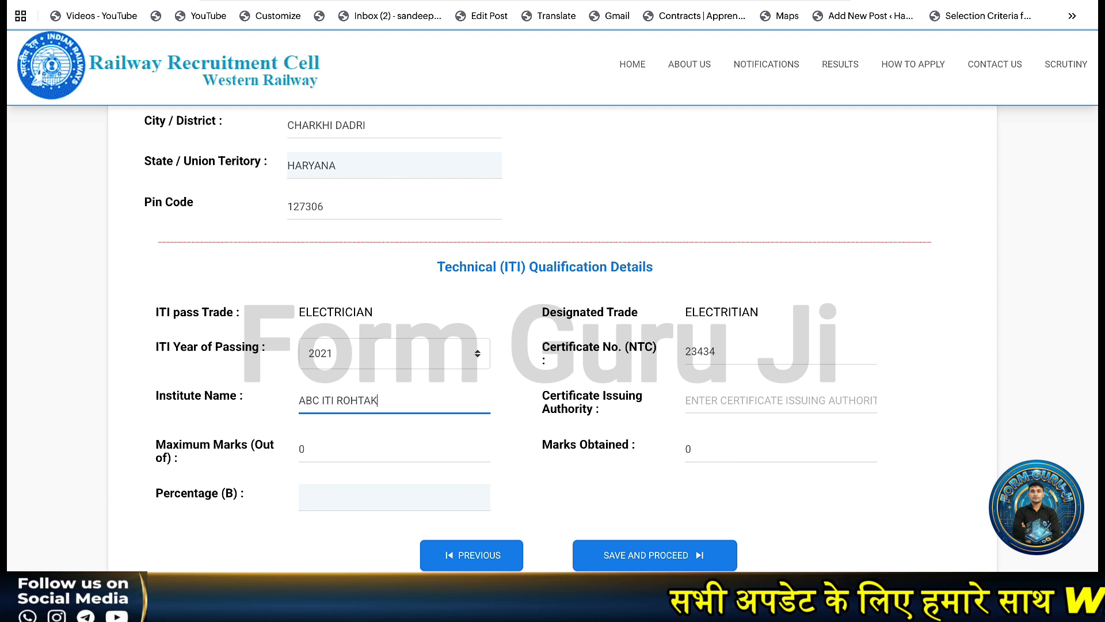
{"action": "left_click", "coordinate": [712, 403]}
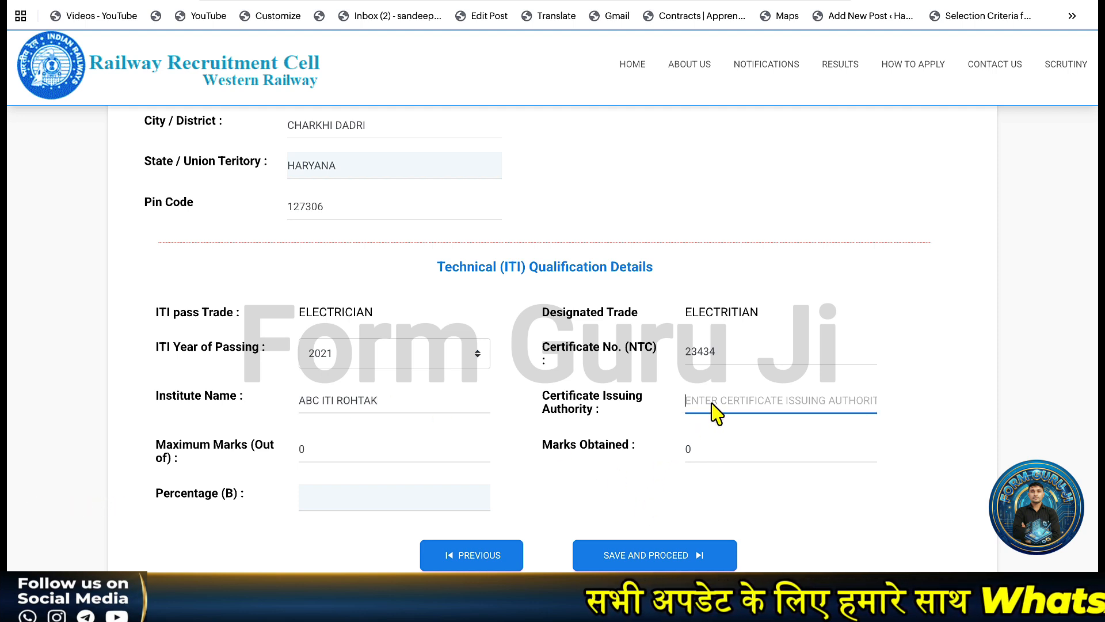
{"action": "key", "text": "Caps_Lock"}
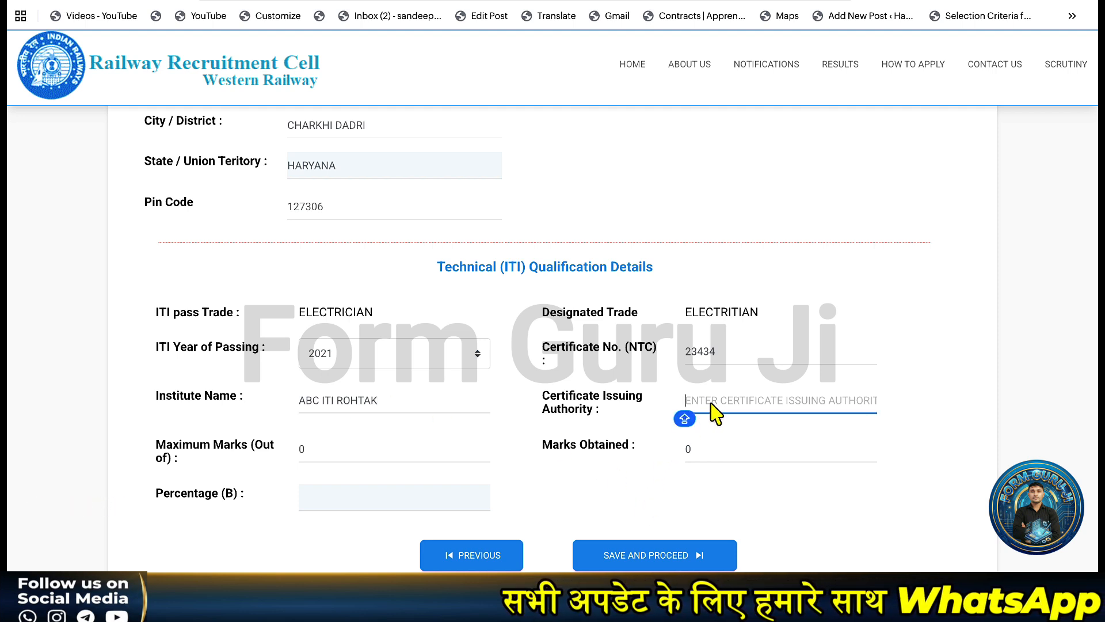
{"action": "type", "text": "N"}
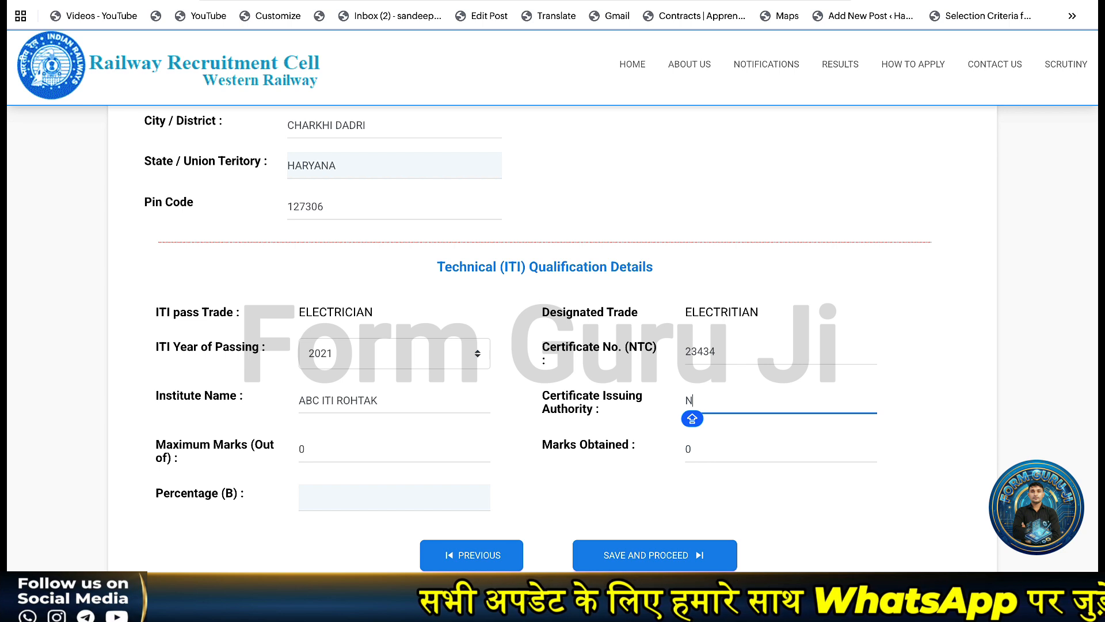
{"action": "type", "text": "CVT"}
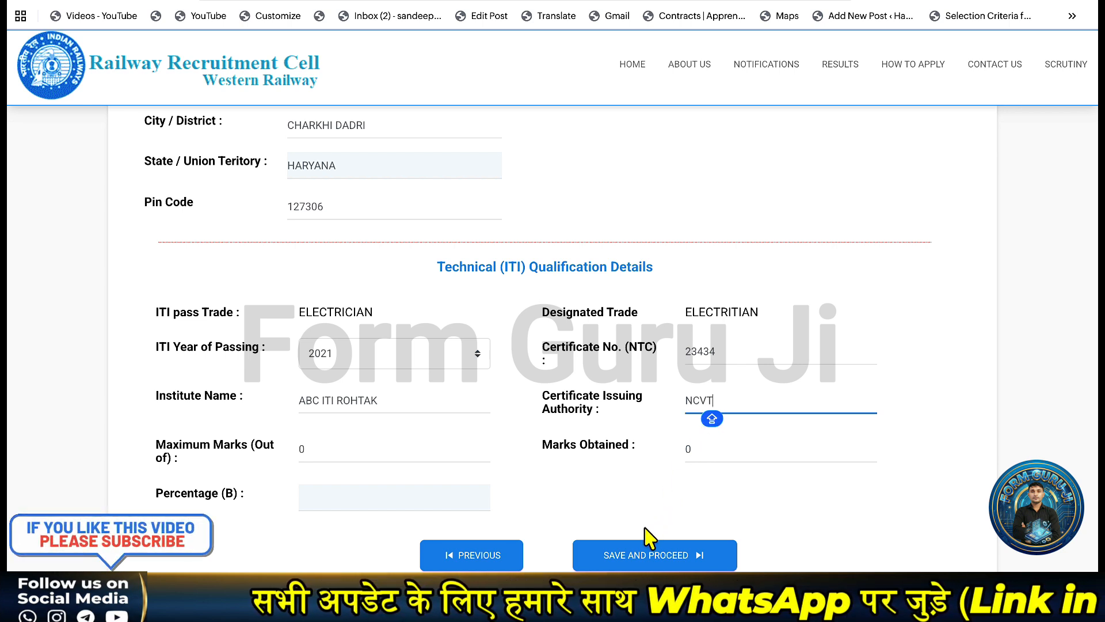
Enter ITI maximum marks 1100 and marks obtained 799, giving 72.64%.
{"action": "left_click", "coordinate": [339, 450]}
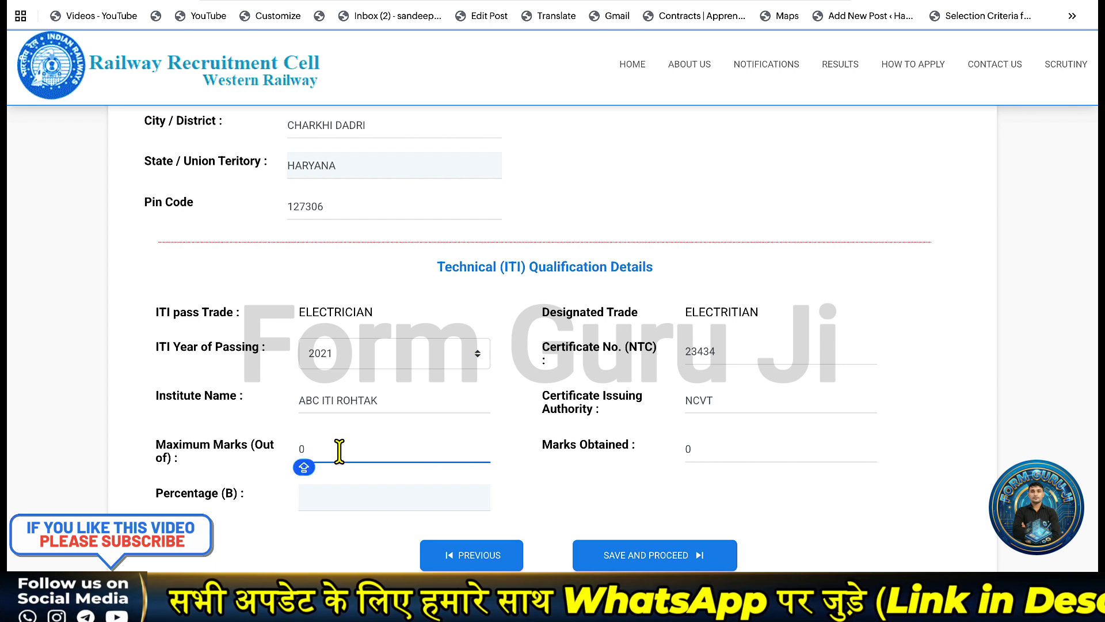
{"action": "type", "text": "788"}
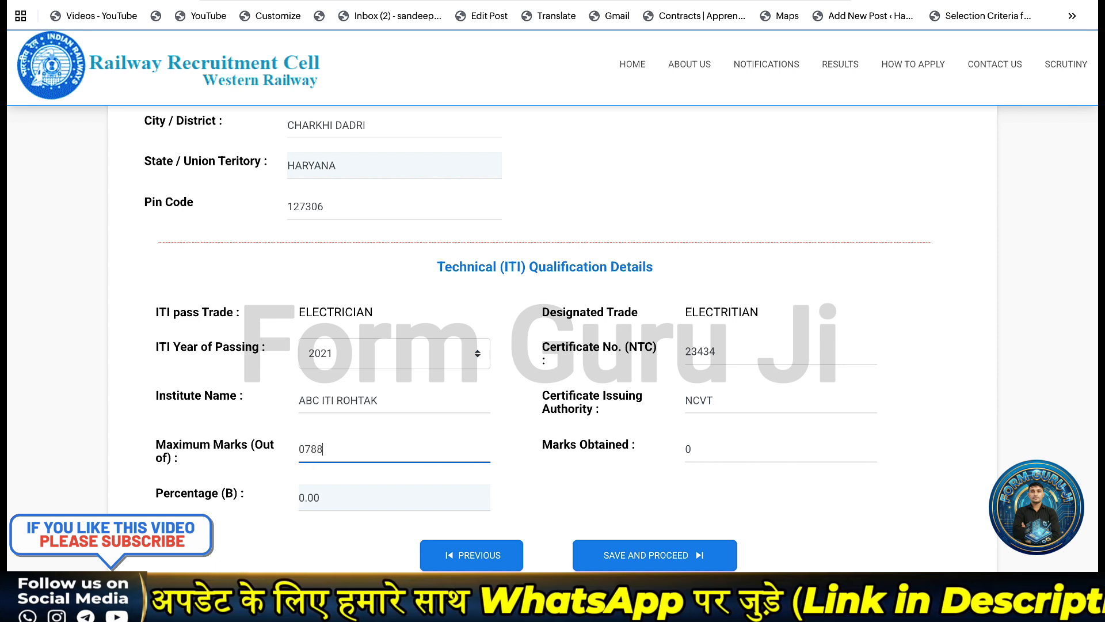
{"action": "left_click", "coordinate": [336, 450]}
{"action": "key", "text": "BackSpace"}
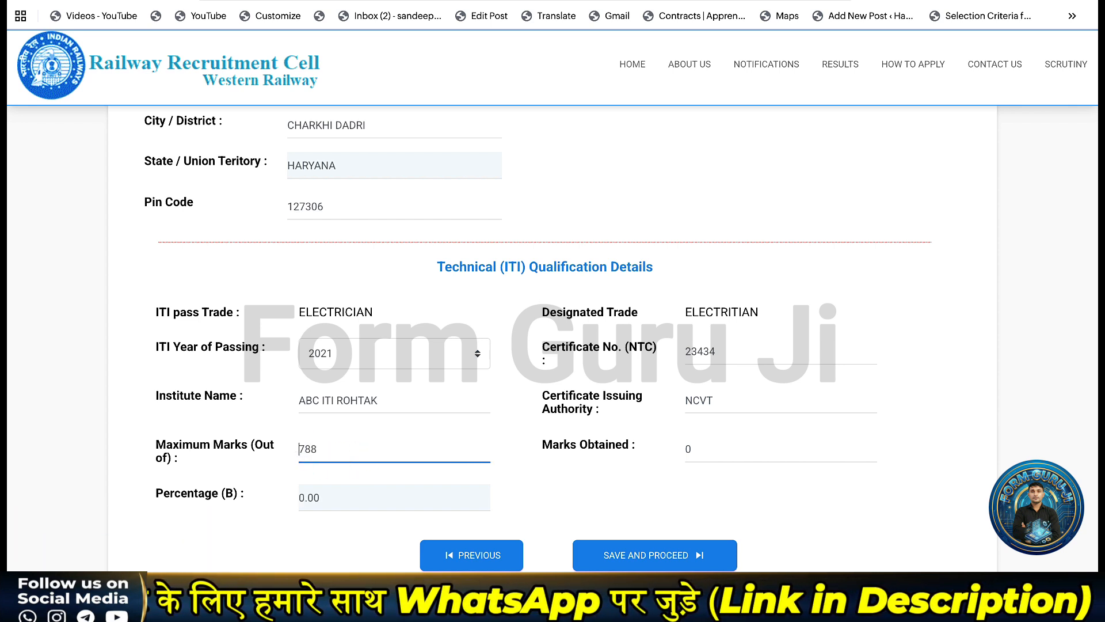
{"action": "left_click", "coordinate": [716, 450]}
{"action": "type", "text": "11"}
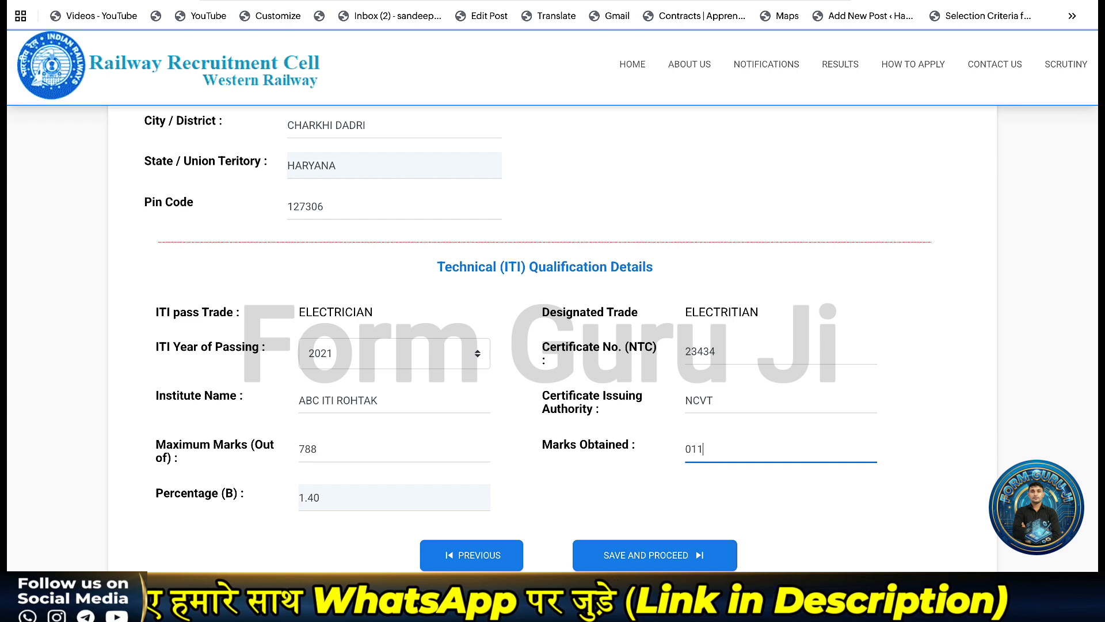
{"action": "key", "text": "BackSpace"}
{"action": "key", "text": "BackSpace"}
{"action": "key", "text": "BackSpace"}
{"action": "type", "text": "1"}
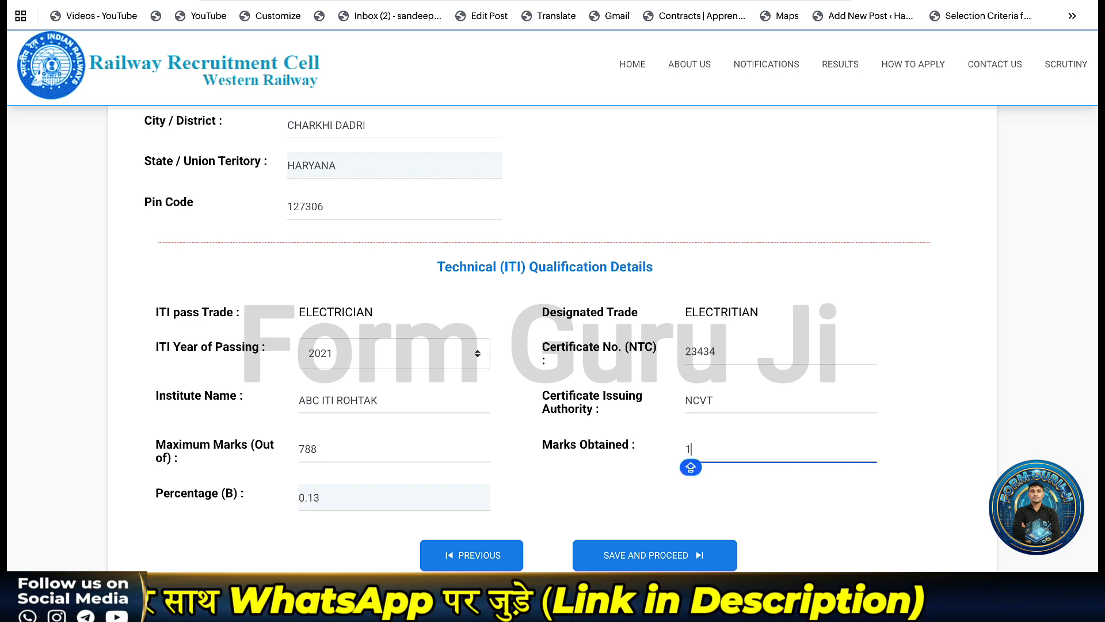
{"action": "double_click", "coordinate": [312, 447]}
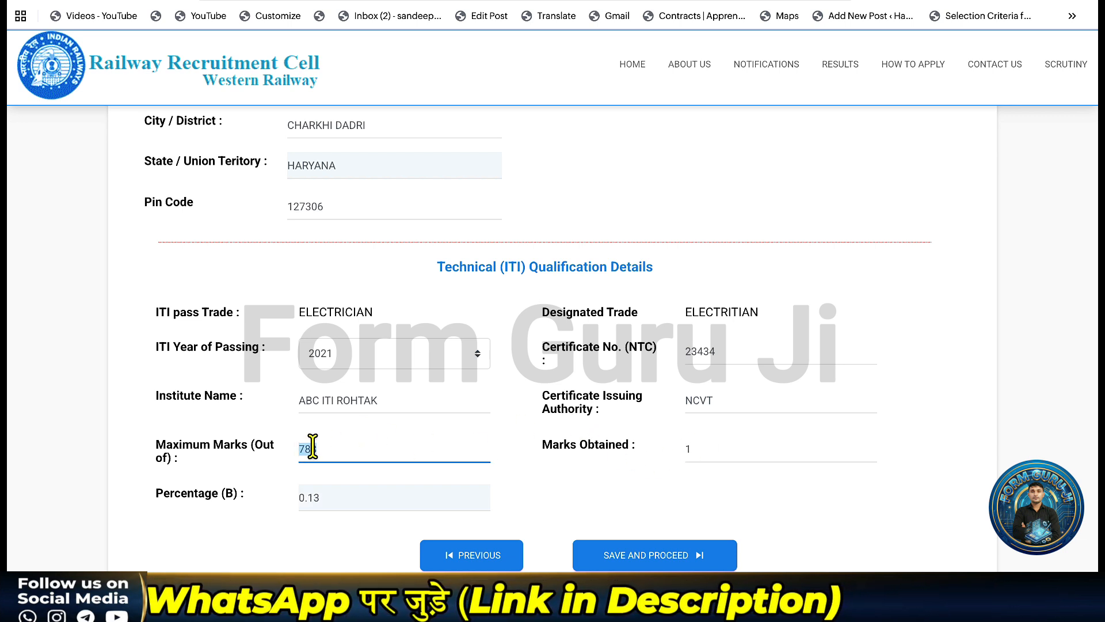
{"action": "type", "text": "1100"}
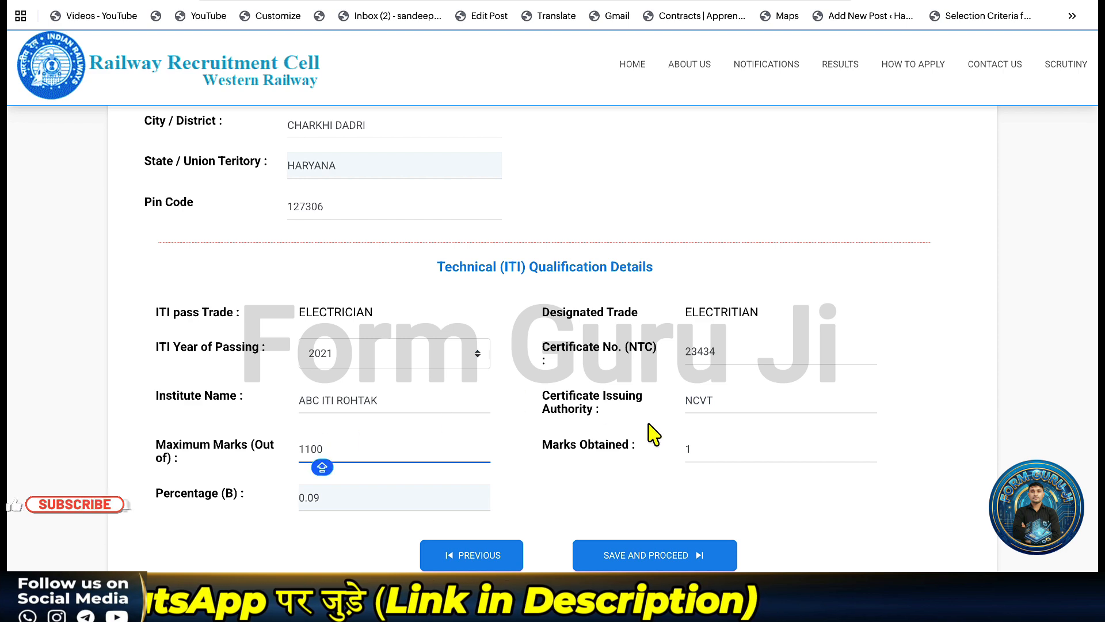
{"action": "left_click", "coordinate": [698, 444]}
{"action": "key", "text": "BackSpace"}
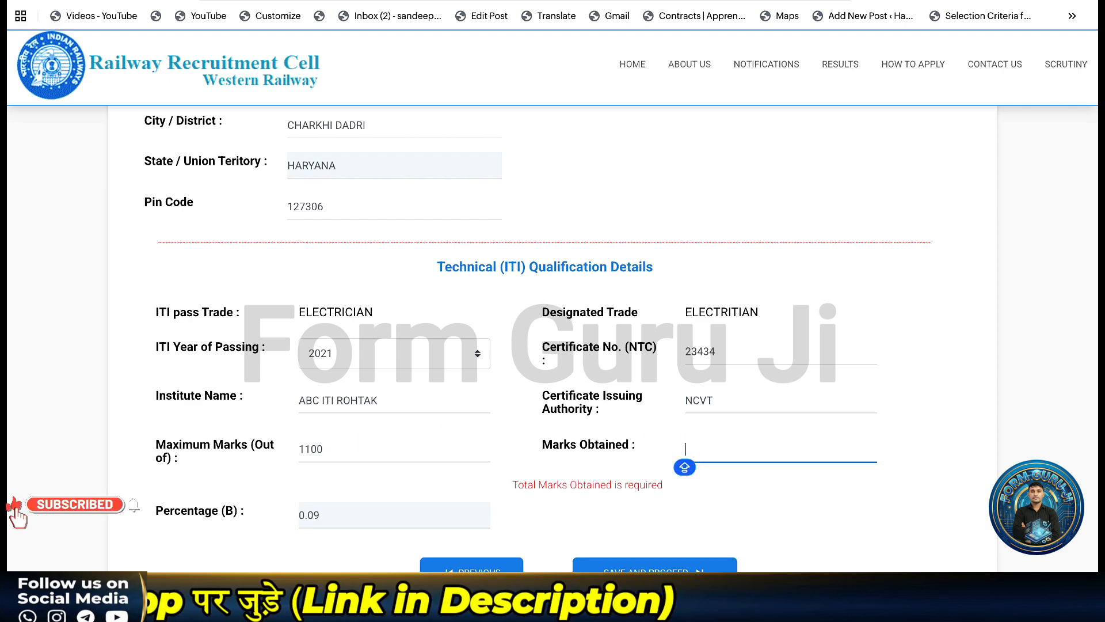
{"action": "type", "text": "799"}
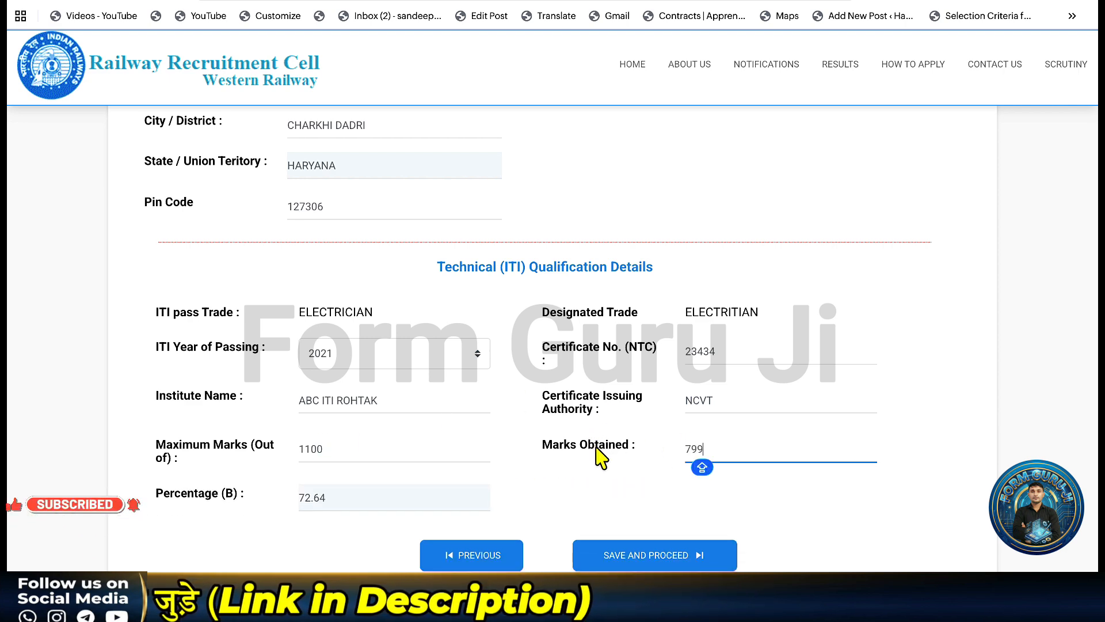
{"action": "scroll", "coordinate": [598, 457], "scroll_direction": "down", "scroll_amount": 1}
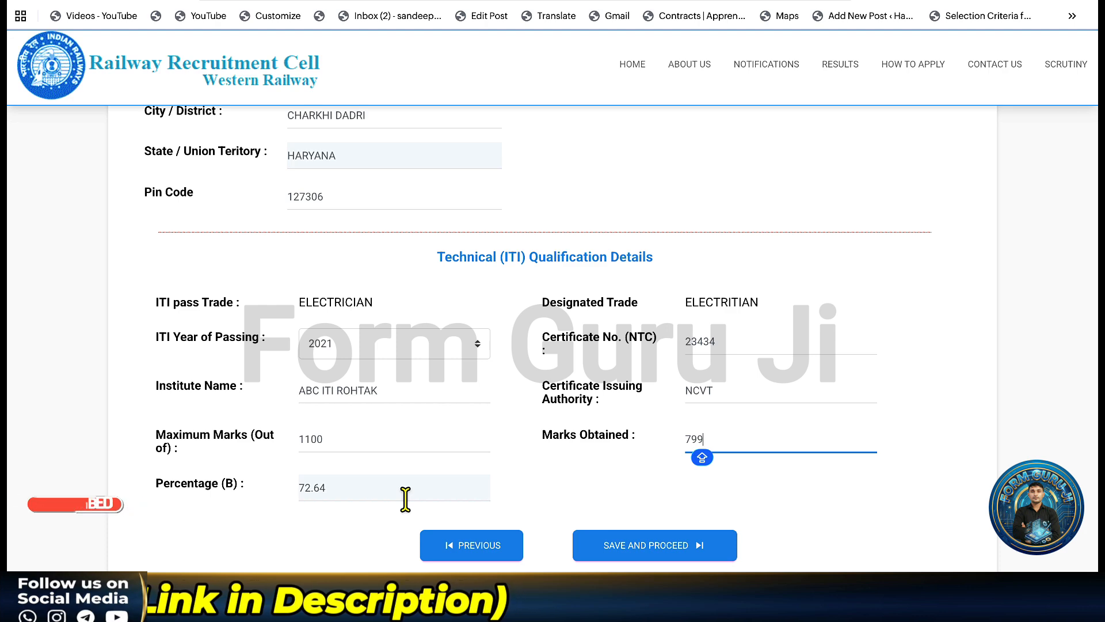
Save the ITI details and proceed down to the document upload section.
{"action": "left_click", "coordinate": [635, 550]}
{"action": "scroll", "coordinate": [621, 253], "scroll_direction": "down", "scroll_amount": 5}
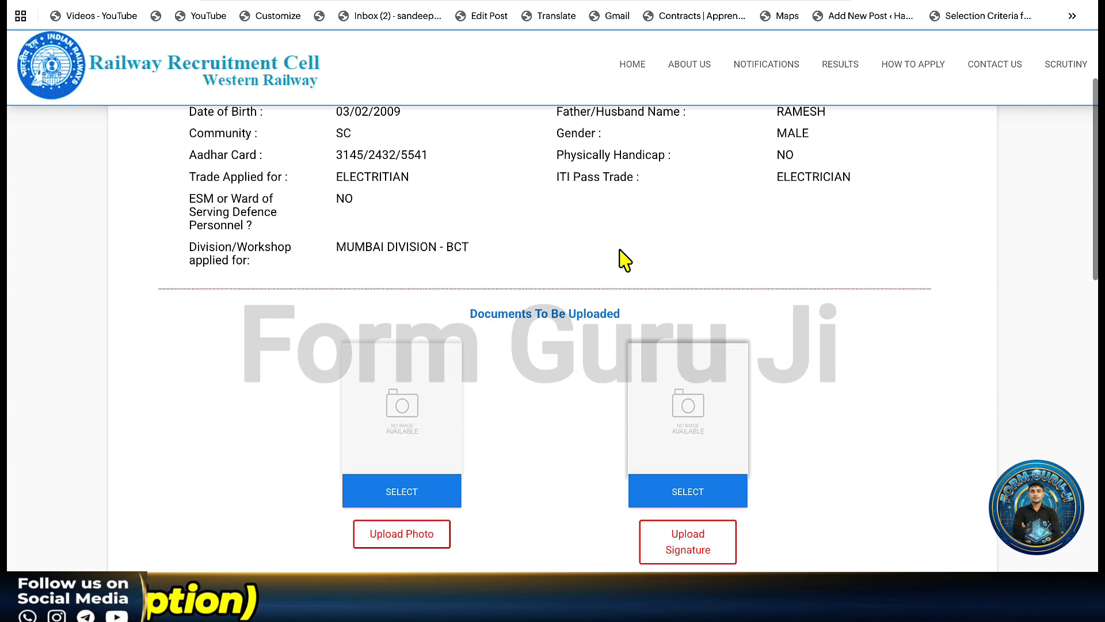
{"action": "scroll", "coordinate": [619, 250], "scroll_direction": "down", "scroll_amount": 1}
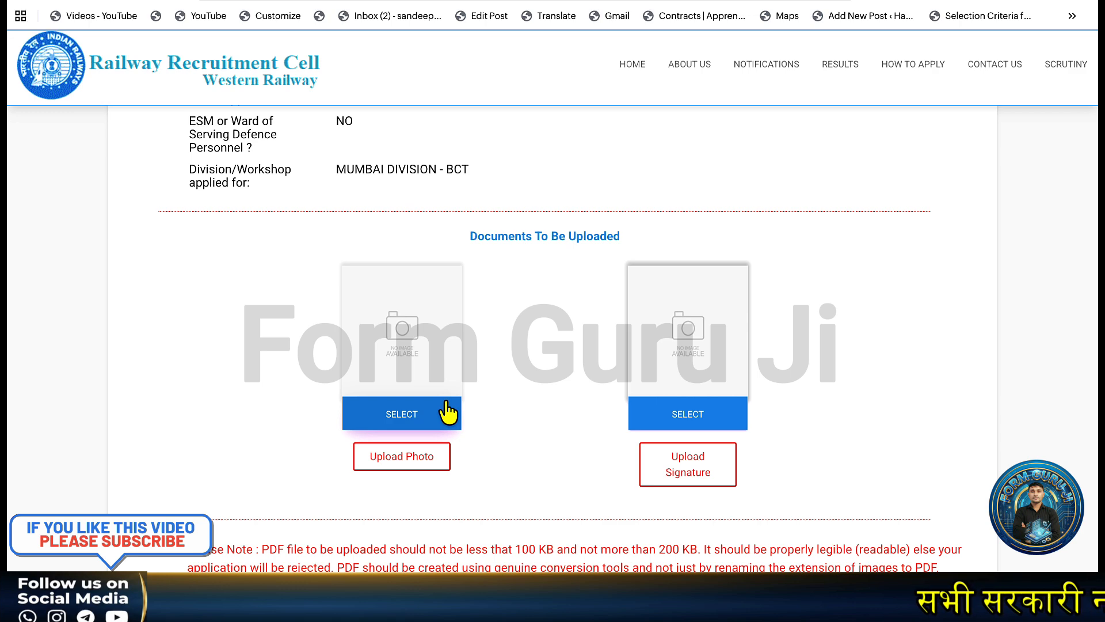
{"action": "scroll", "coordinate": [447, 412], "scroll_direction": "down", "scroll_amount": 3}
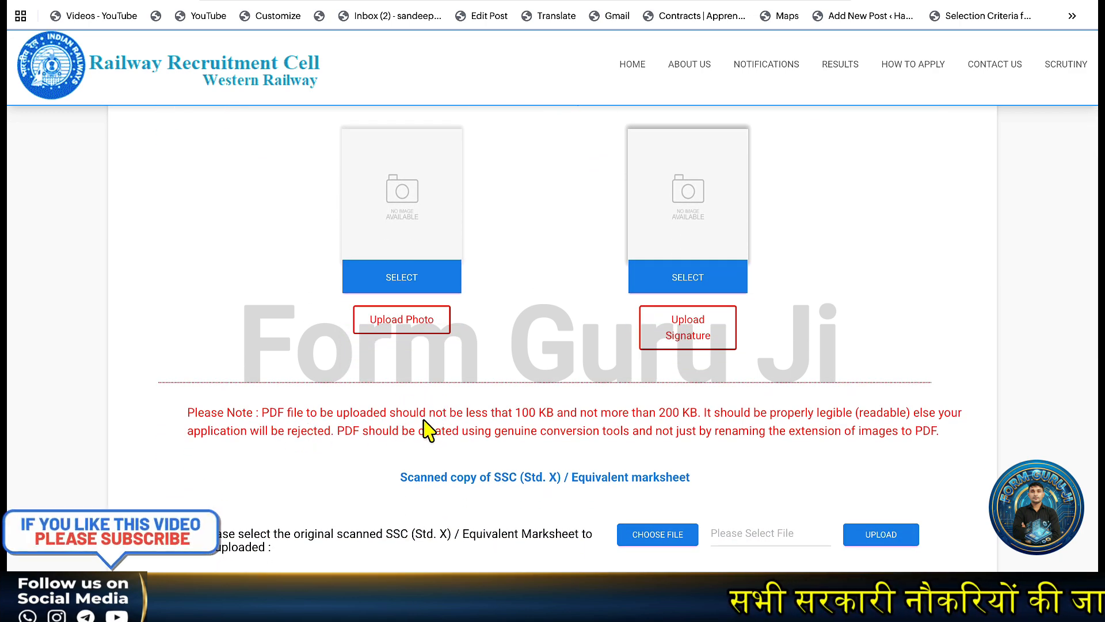
{"action": "scroll", "coordinate": [426, 430], "scroll_direction": "up", "scroll_amount": 2}
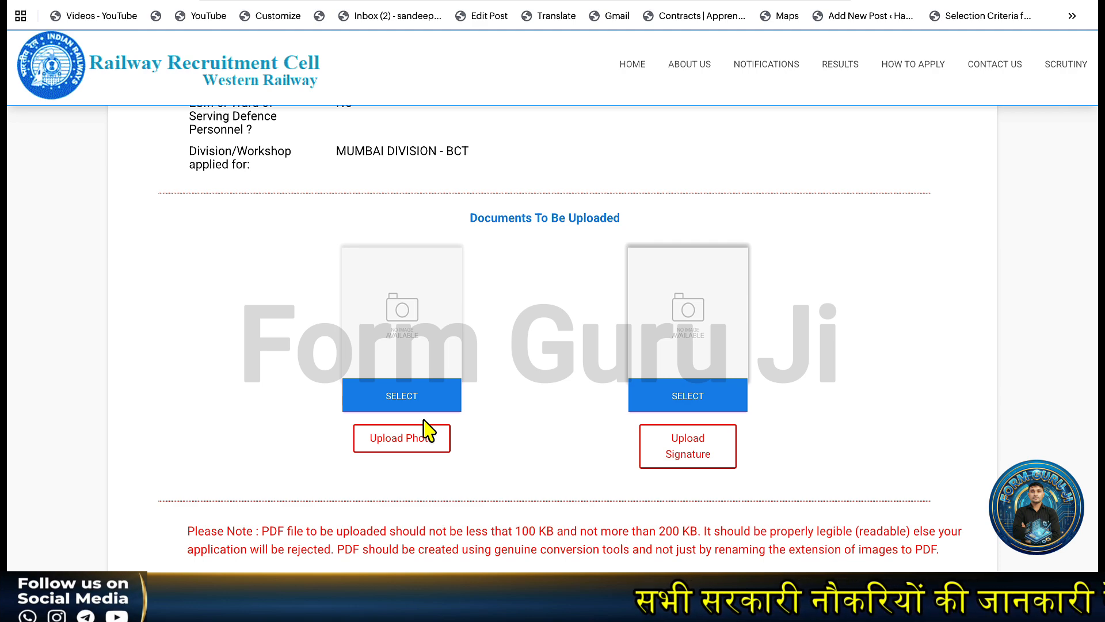
{"action": "scroll", "coordinate": [425, 420], "scroll_direction": "down", "scroll_amount": 1}
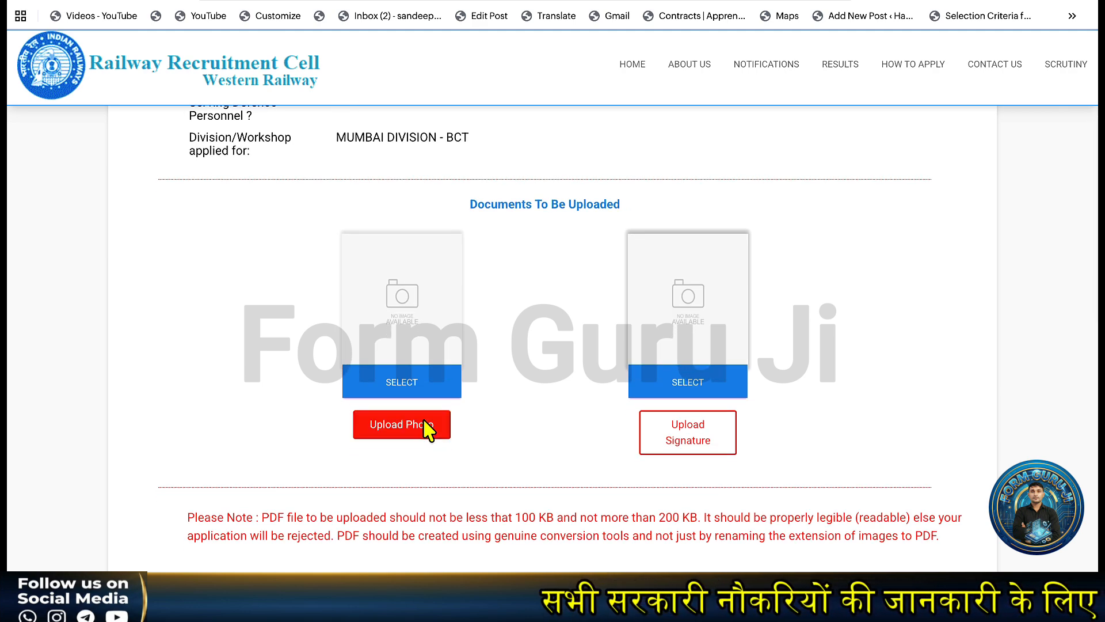
{"action": "scroll", "coordinate": [426, 427], "scroll_direction": "down", "scroll_amount": 1}
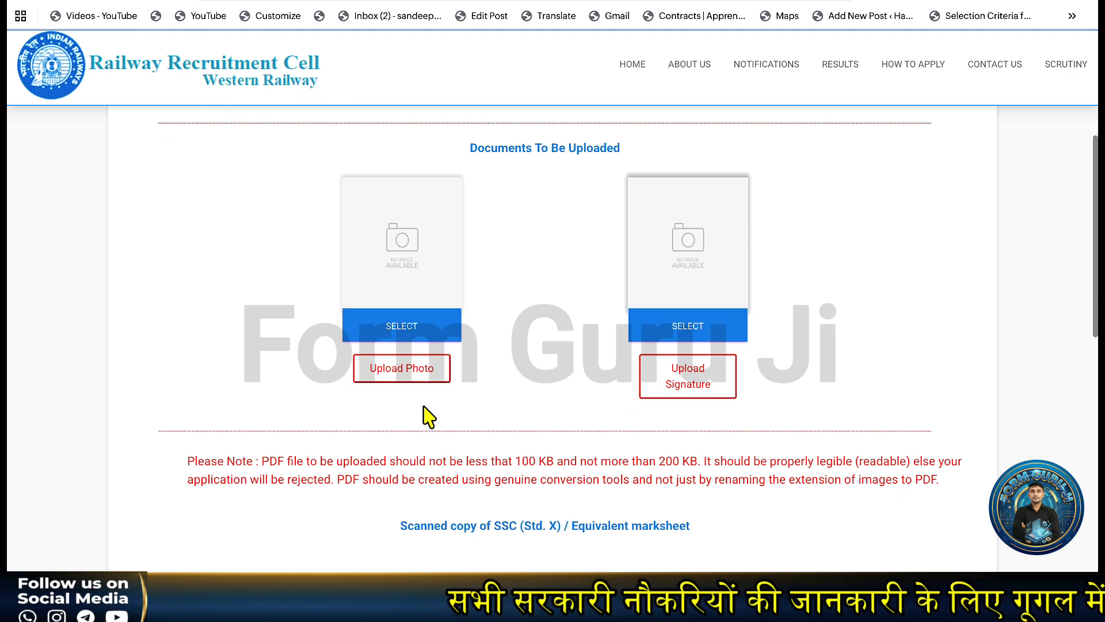
Select and upload the candidate's photo, then close the confirmation.
{"action": "left_click", "coordinate": [401, 331]}
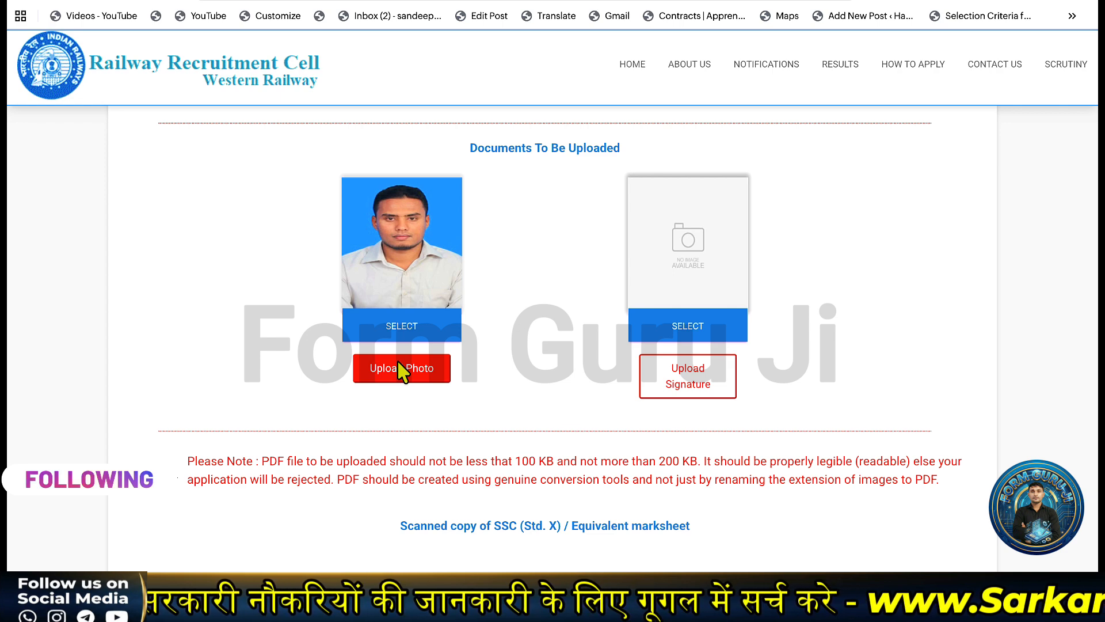
{"action": "left_click", "coordinate": [401, 369]}
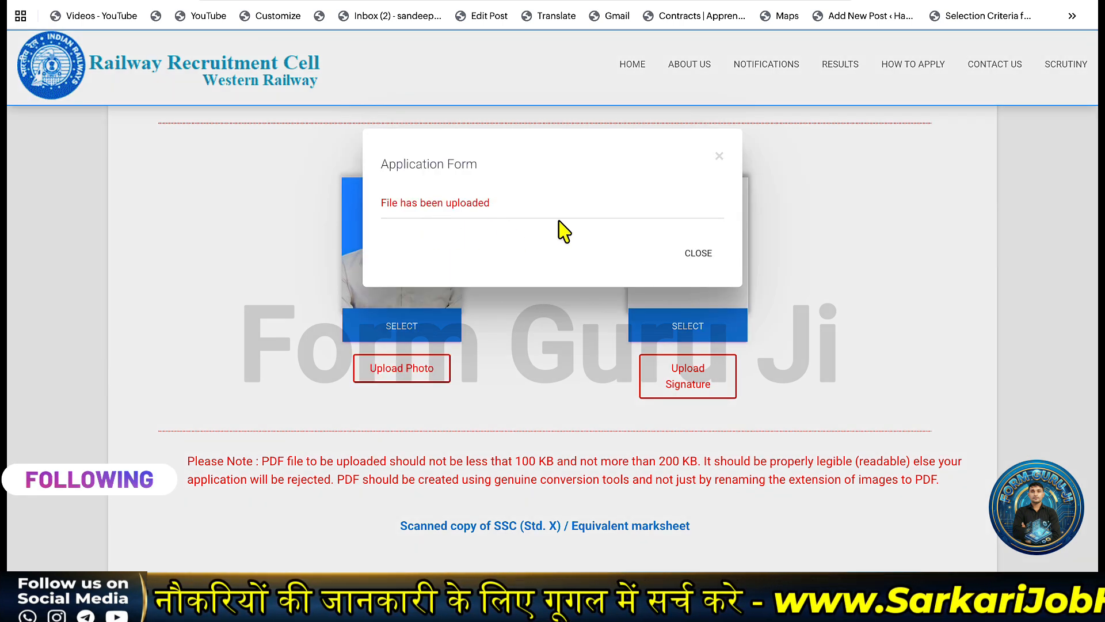
{"action": "left_click", "coordinate": [696, 254]}
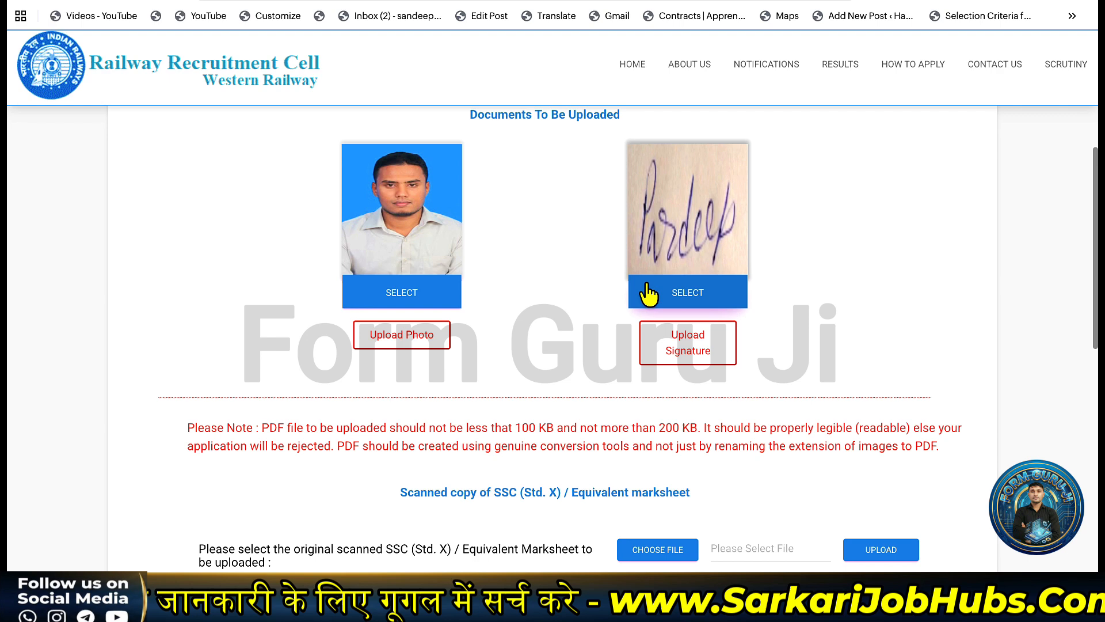
Dismiss the upload confirmation and move down through the certificate upload rows.
{"action": "scroll", "coordinate": [646, 291], "scroll_direction": "down", "scroll_amount": 5}
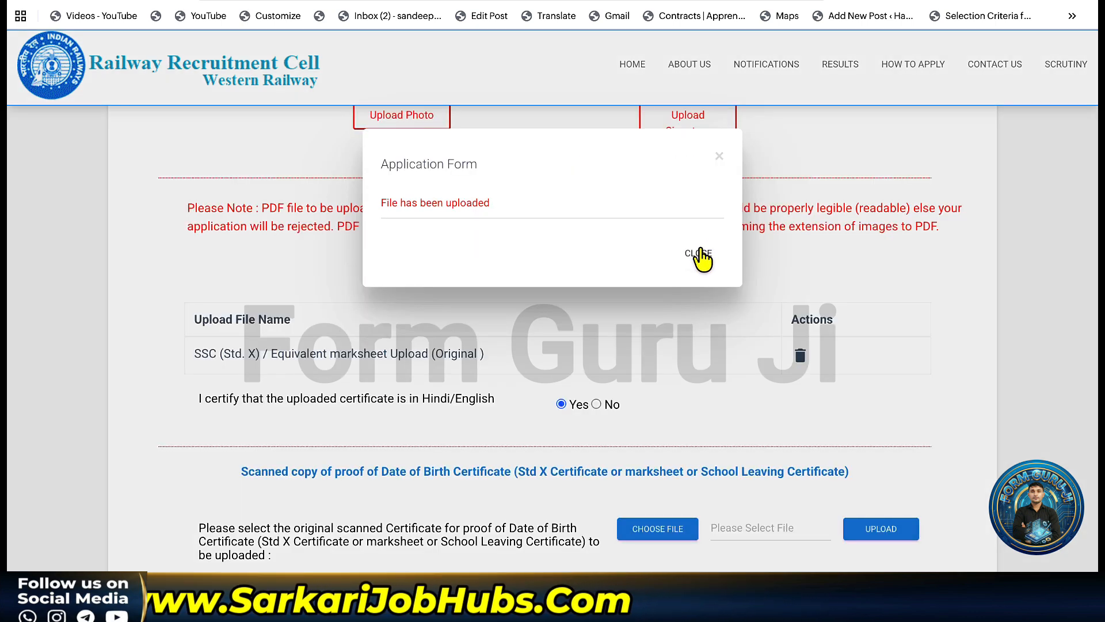
{"action": "left_click", "coordinate": [698, 254]}
{"action": "scroll", "coordinate": [694, 375], "scroll_direction": "down", "scroll_amount": 1}
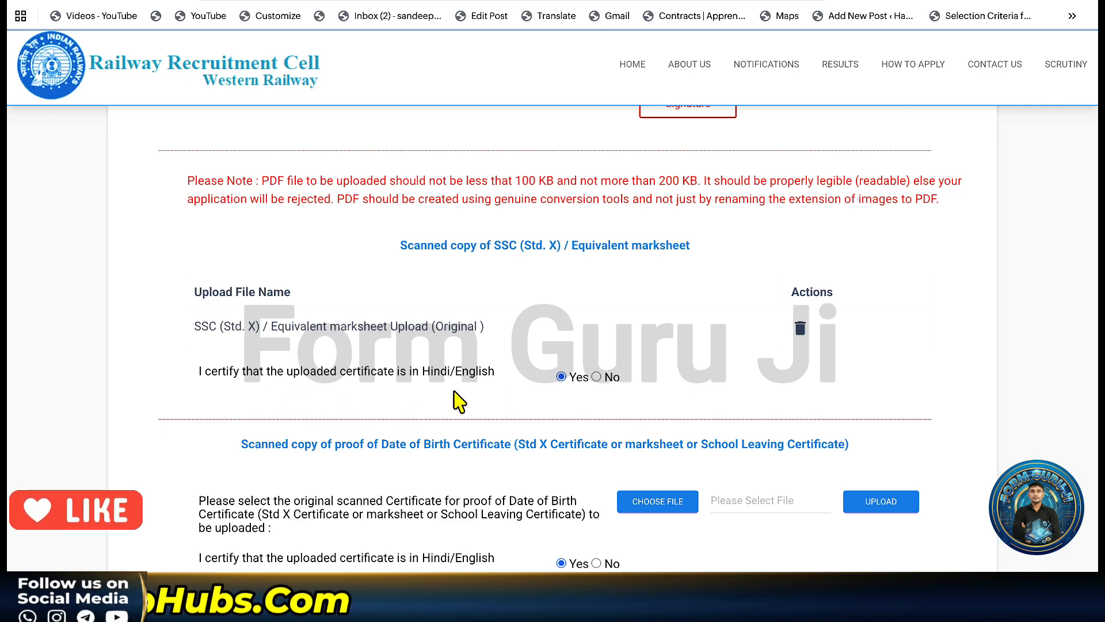
{"action": "scroll", "coordinate": [584, 397], "scroll_direction": "down", "scroll_amount": 1}
{"action": "scroll", "coordinate": [584, 397], "scroll_direction": "down", "scroll_amount": 2}
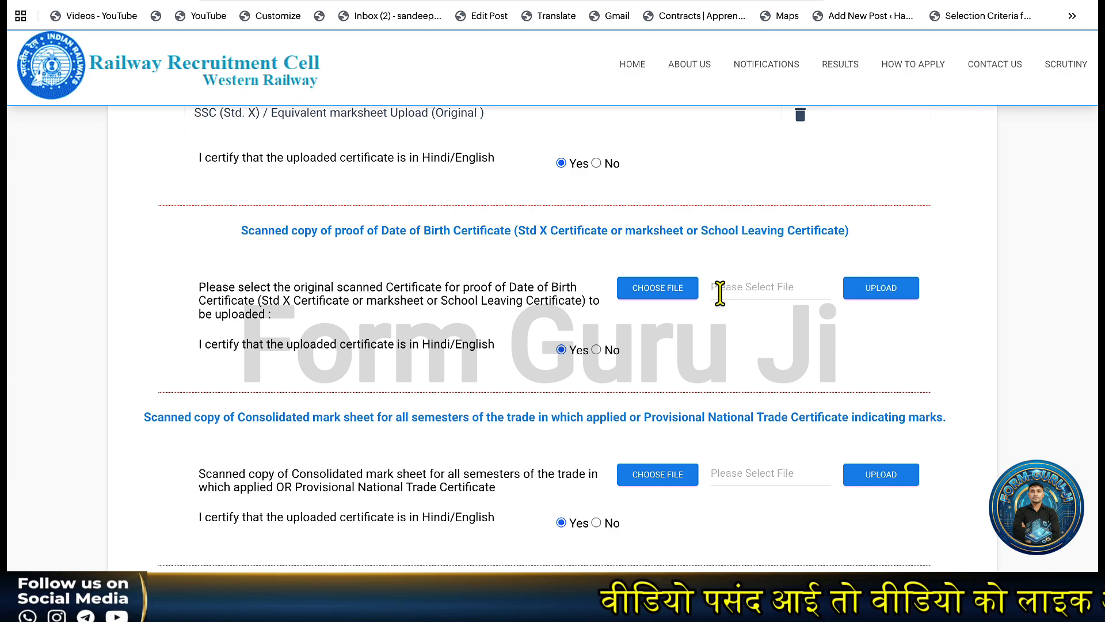
{"action": "scroll", "coordinate": [666, 345], "scroll_direction": "down", "scroll_amount": 5}
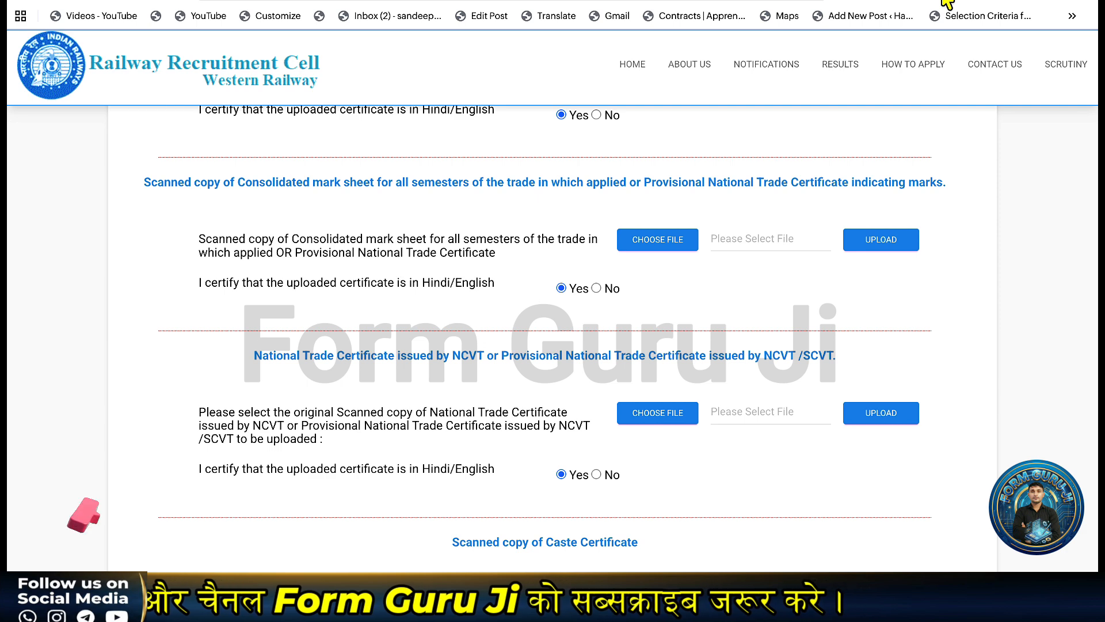
Choose and upload the NCVT trade certificate, closing its confirmation.
{"action": "scroll", "coordinate": [662, 368], "scroll_direction": "down", "scroll_amount": 1}
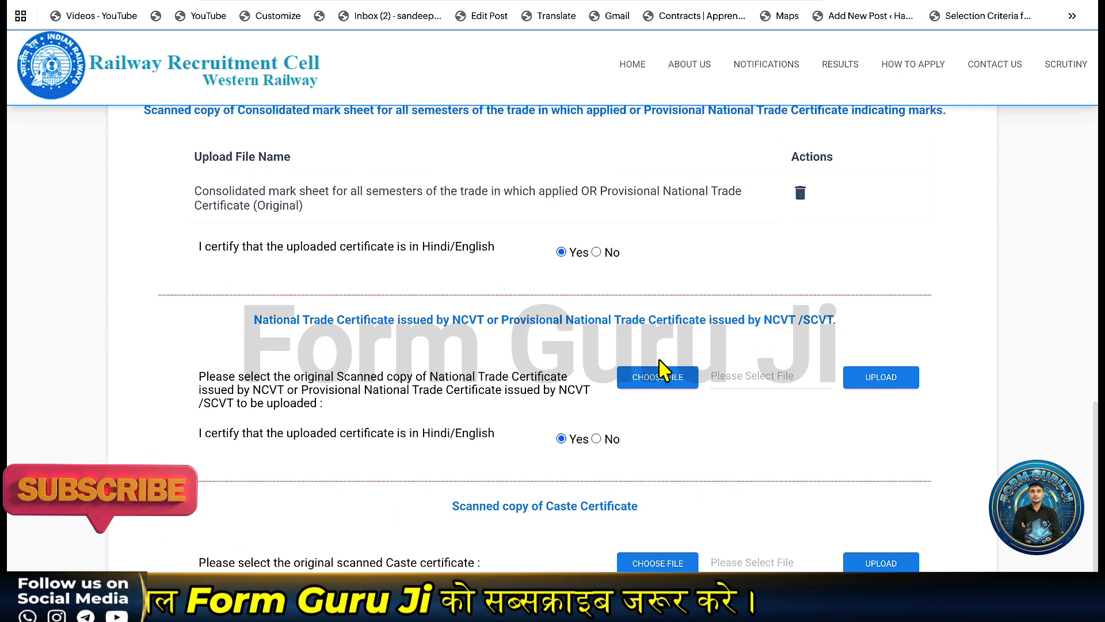
{"action": "scroll", "coordinate": [644, 415], "scroll_direction": "down", "scroll_amount": 1}
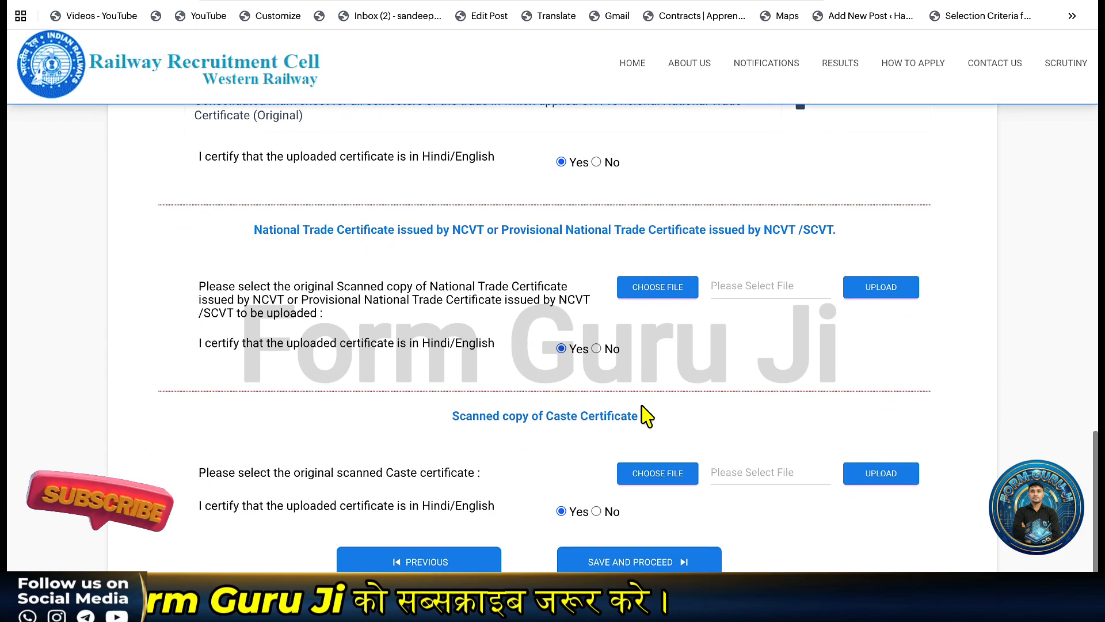
{"action": "left_click", "coordinate": [673, 291]}
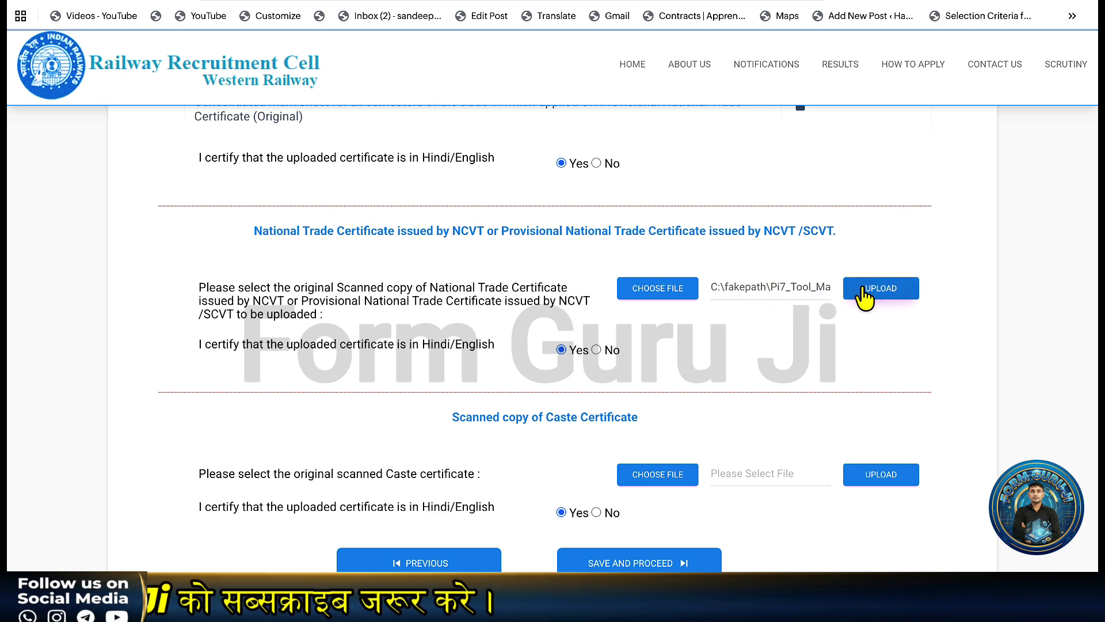
{"action": "left_click", "coordinate": [864, 293]}
{"action": "left_click", "coordinate": [693, 242]}
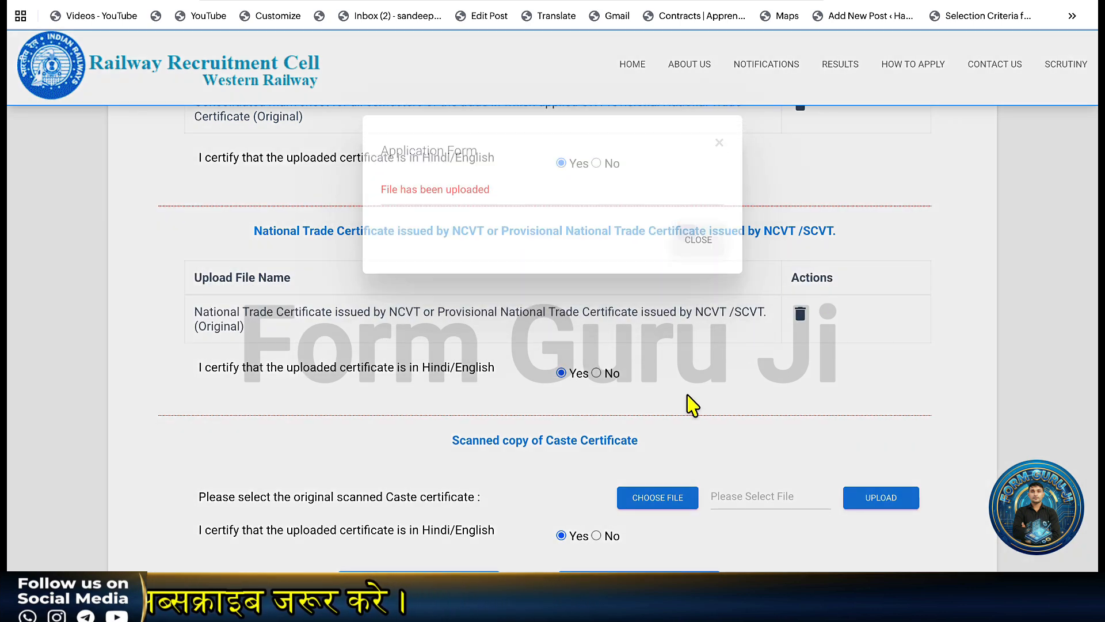
{"action": "scroll", "coordinate": [693, 402], "scroll_direction": "down", "scroll_amount": 1}
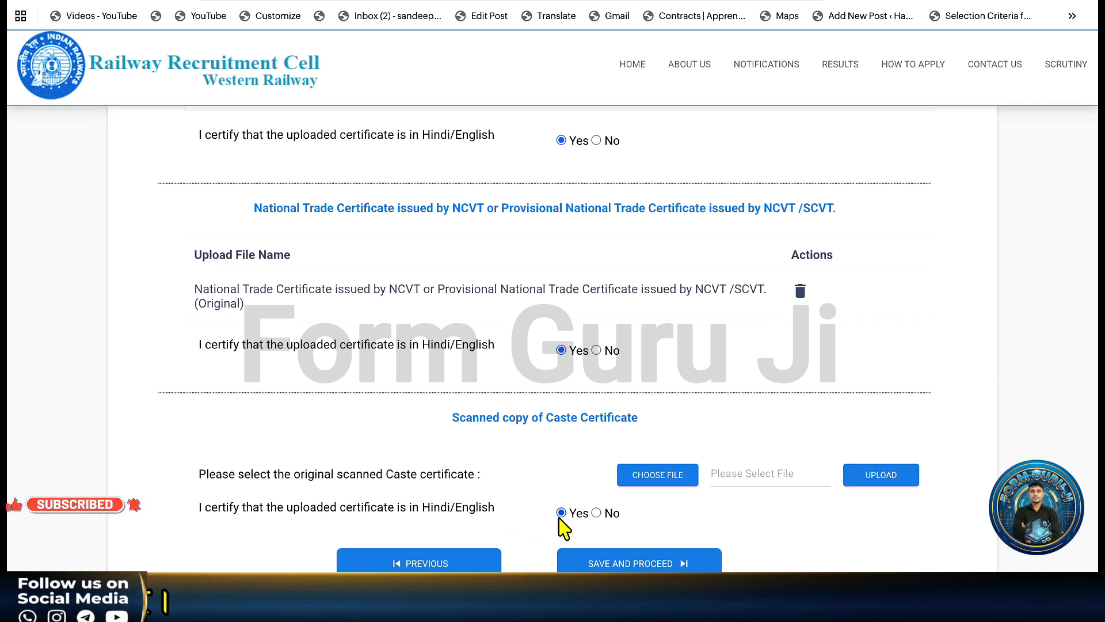
Attach the downloaded caste certificate, upload it, and save to open the application preview.
{"action": "left_click", "coordinate": [949, 7]}
{"action": "left_click_drag", "start_coordinate": [829, 55], "coordinate": [660, 490]}
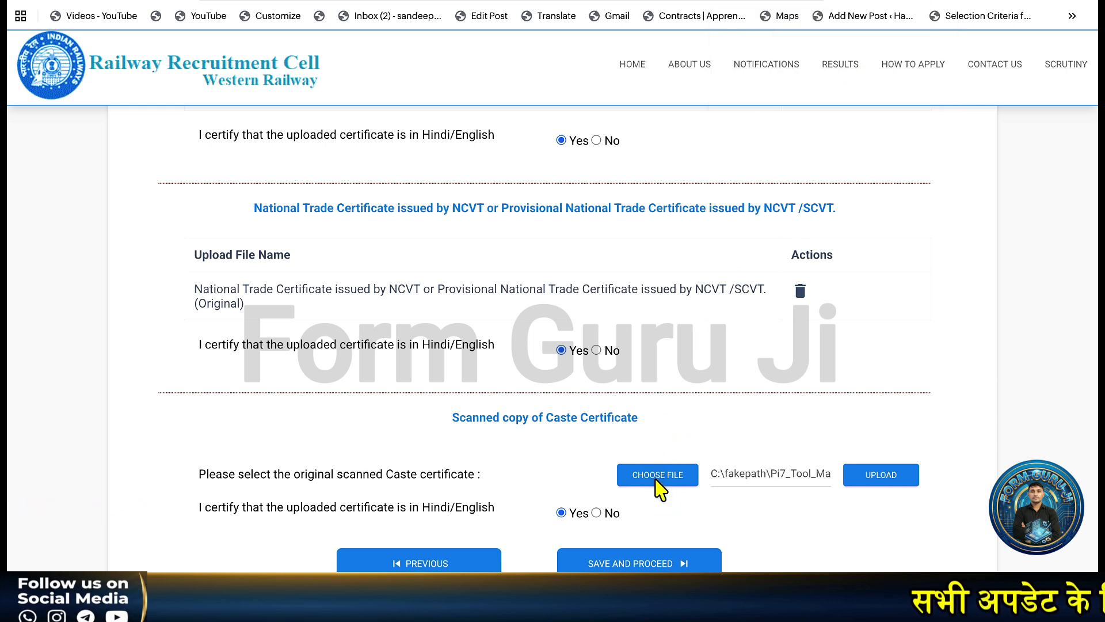
{"action": "left_click", "coordinate": [882, 484]}
{"action": "left_click", "coordinate": [703, 258]}
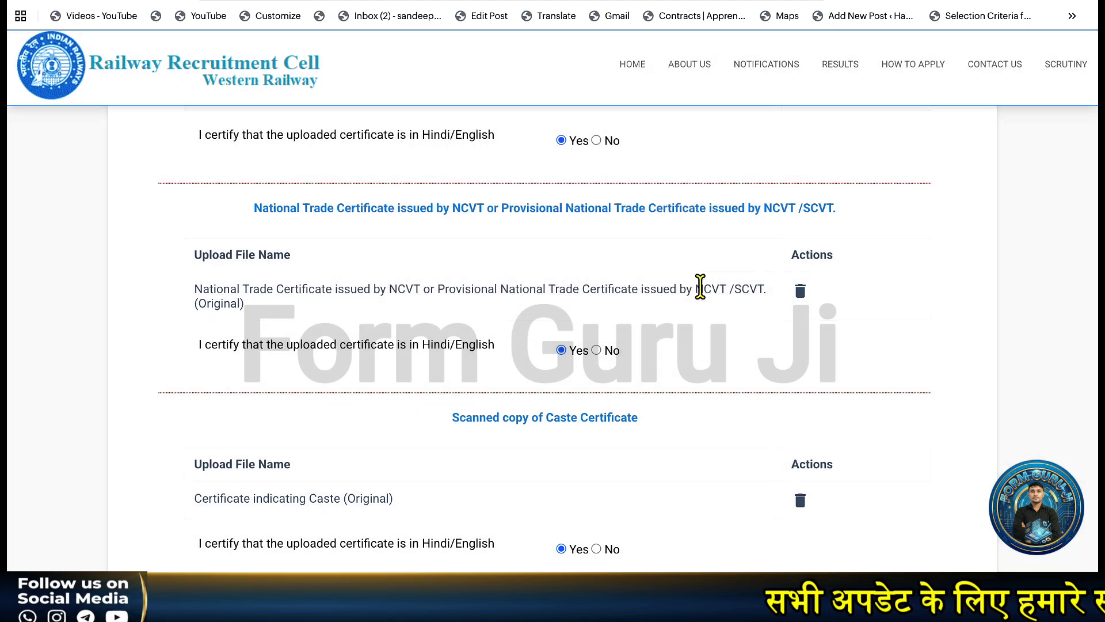
{"action": "scroll", "coordinate": [700, 288], "scroll_direction": "down", "scroll_amount": 1}
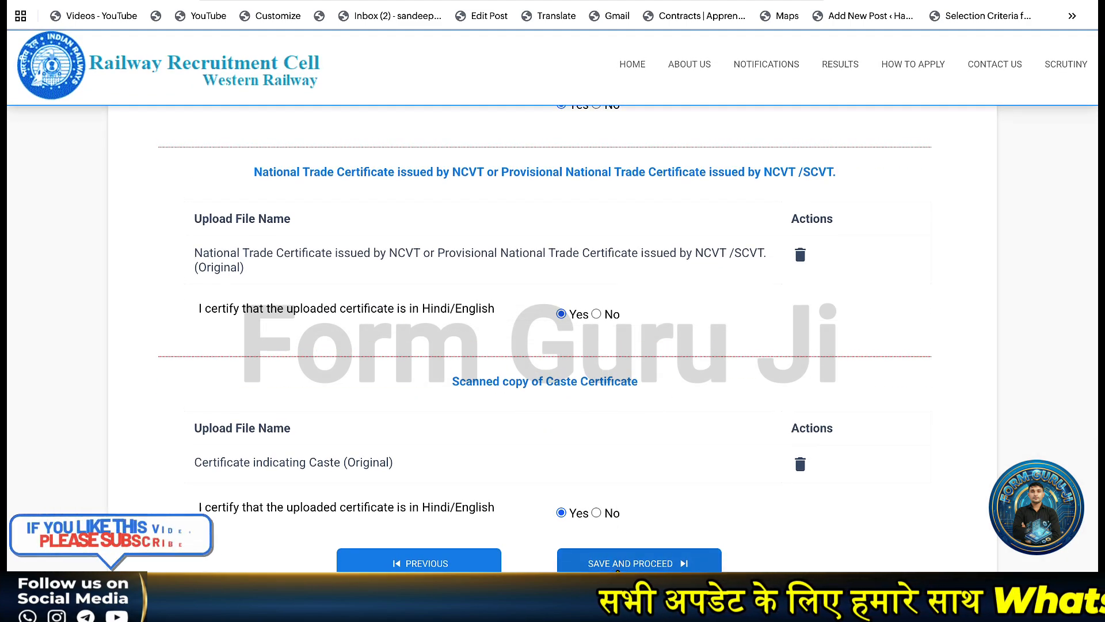
{"action": "left_click", "coordinate": [617, 568]}
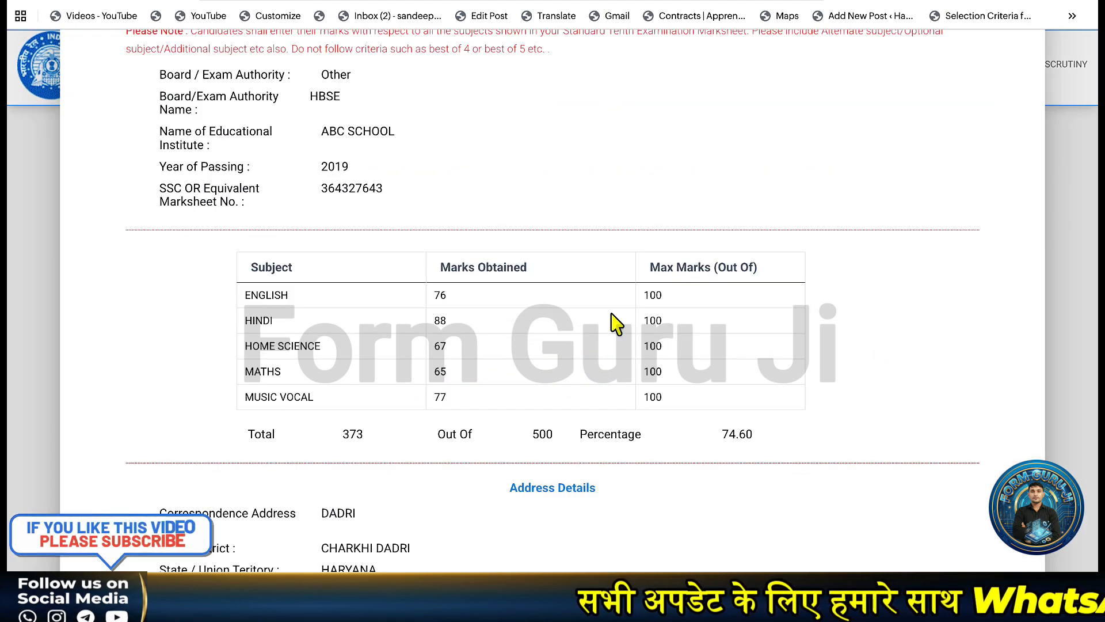
Tick the first, third and fourth declarations at the bottom of the preview.
{"action": "scroll", "coordinate": [612, 315], "scroll_direction": "down", "scroll_amount": 8}
{"action": "scroll", "coordinate": [614, 325], "scroll_direction": "down", "scroll_amount": 20}
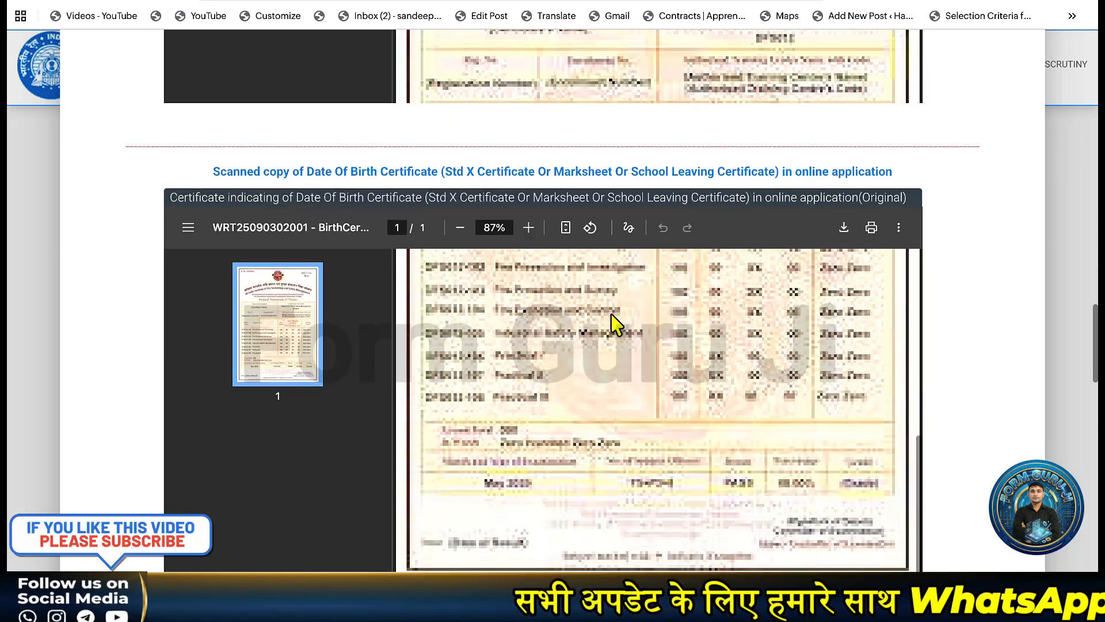
{"action": "scroll", "coordinate": [908, 331], "scroll_direction": "down", "scroll_amount": 15}
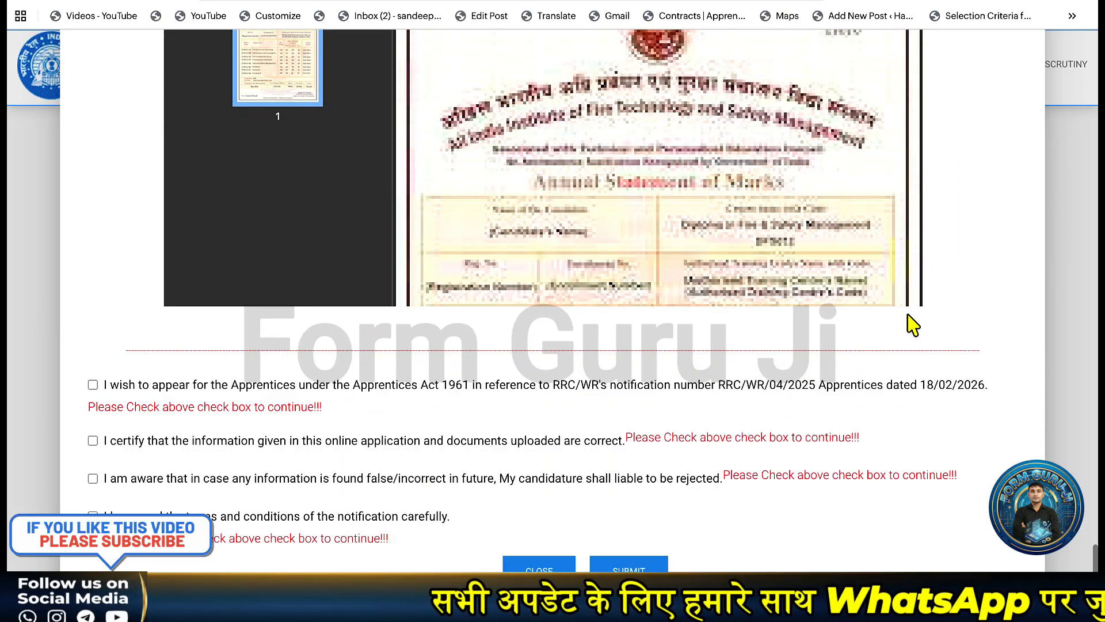
{"action": "left_click", "coordinate": [93, 385]}
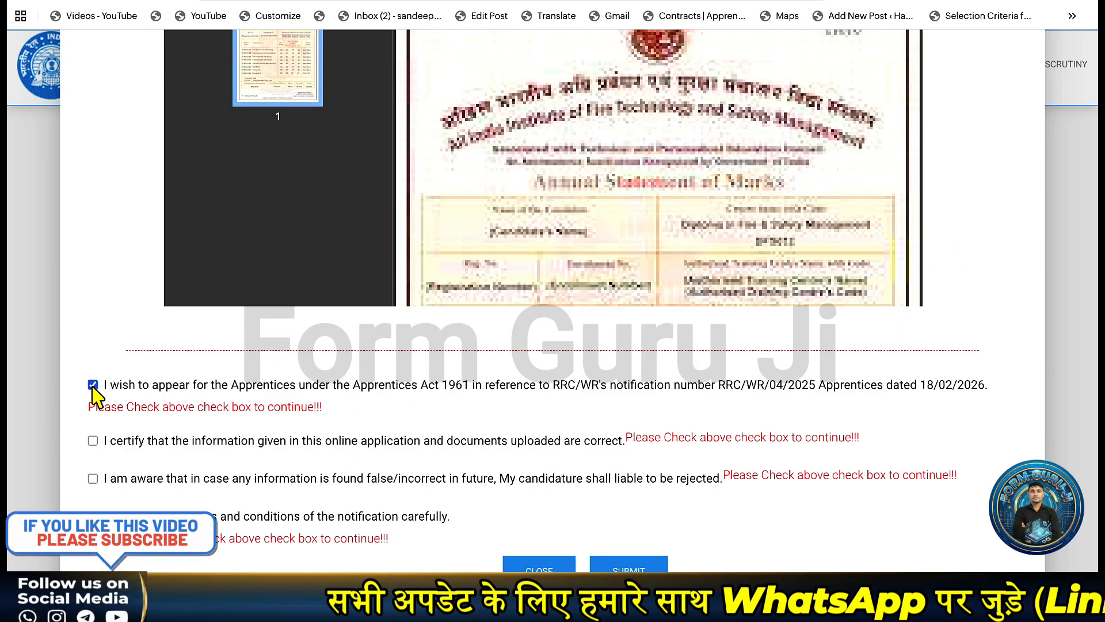
{"action": "left_click", "coordinate": [93, 479]}
{"action": "left_click", "coordinate": [93, 517]}
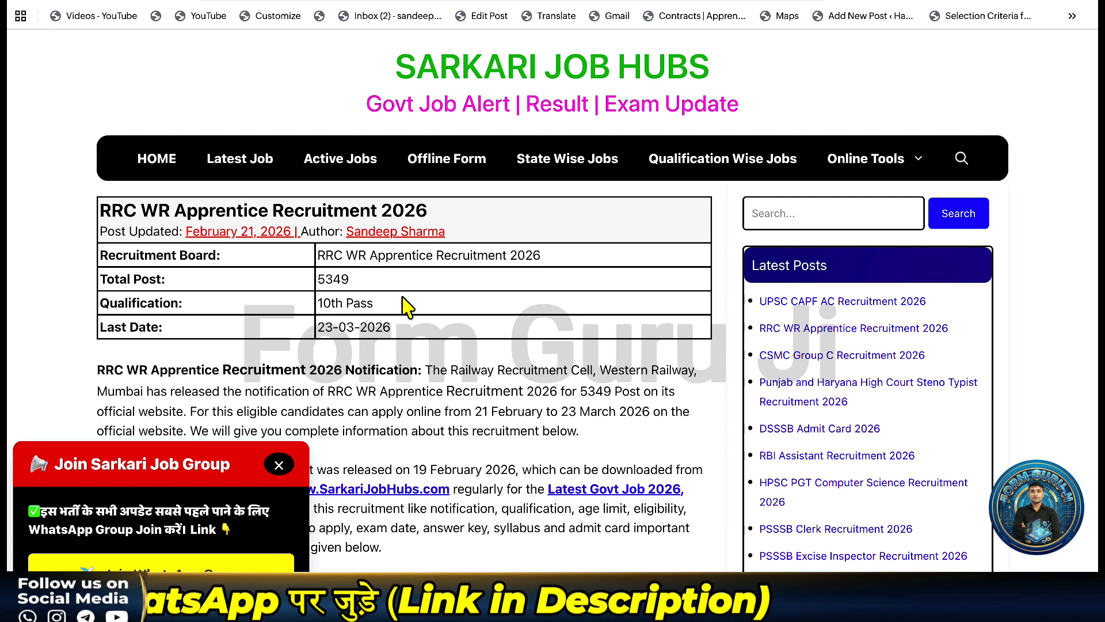
Close the Join Sarkari Job Group popup and read down to the Important Date and Application Fee table.
{"action": "left_click", "coordinate": [279, 465]}
{"action": "scroll", "coordinate": [346, 328], "scroll_direction": "down", "scroll_amount": 2}
{"action": "scroll", "coordinate": [346, 329], "scroll_direction": "down", "scroll_amount": 3}
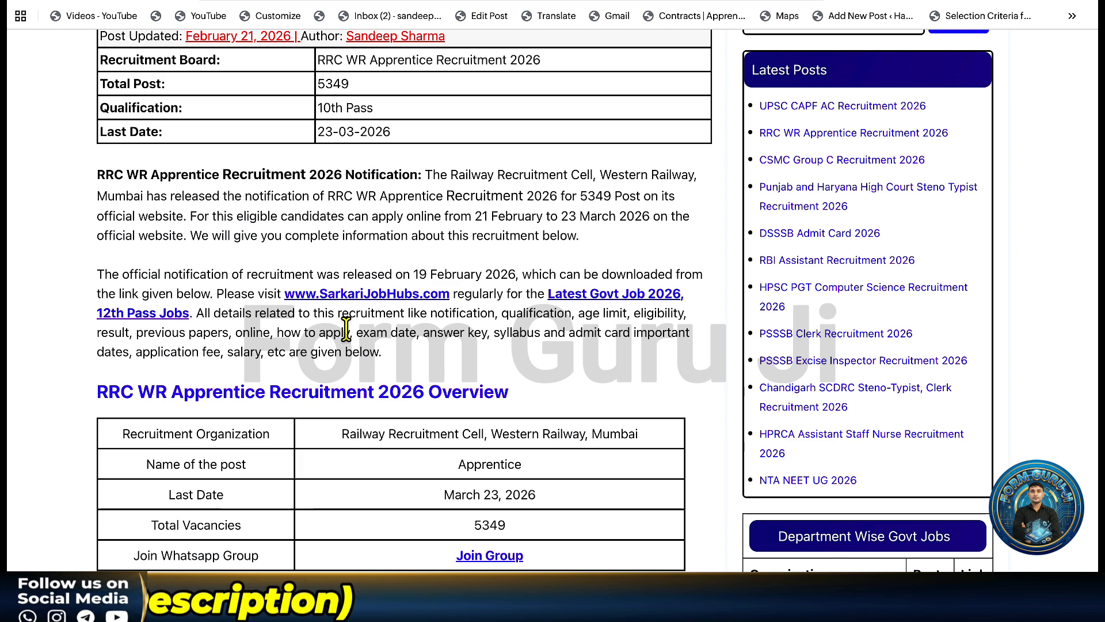
{"action": "scroll", "coordinate": [346, 329], "scroll_direction": "down", "scroll_amount": 3}
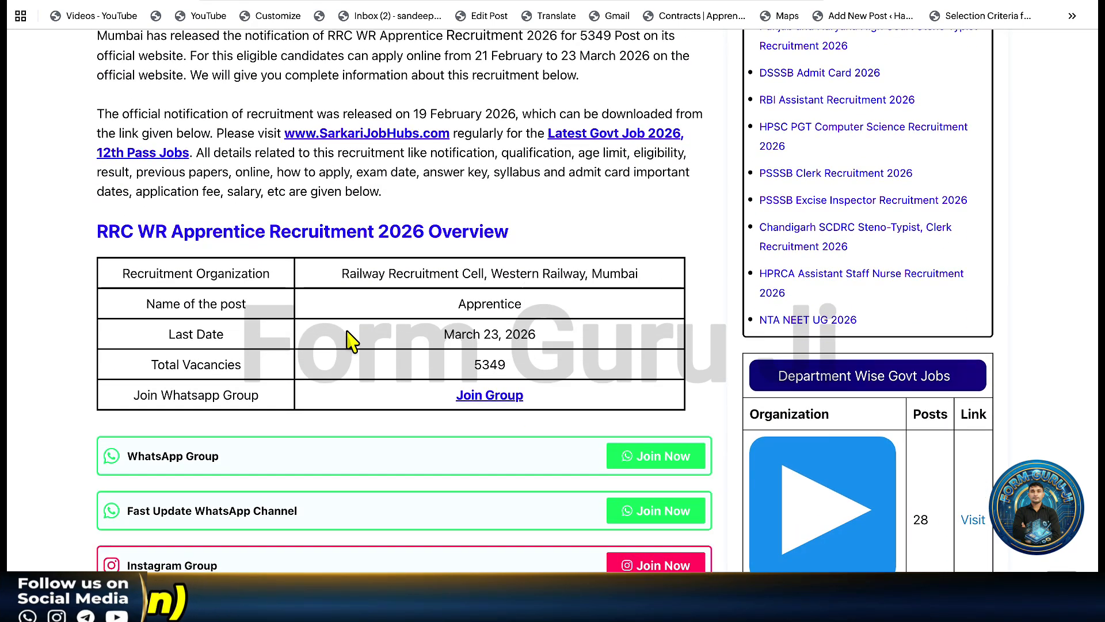
{"action": "scroll", "coordinate": [346, 339], "scroll_direction": "down", "scroll_amount": 5}
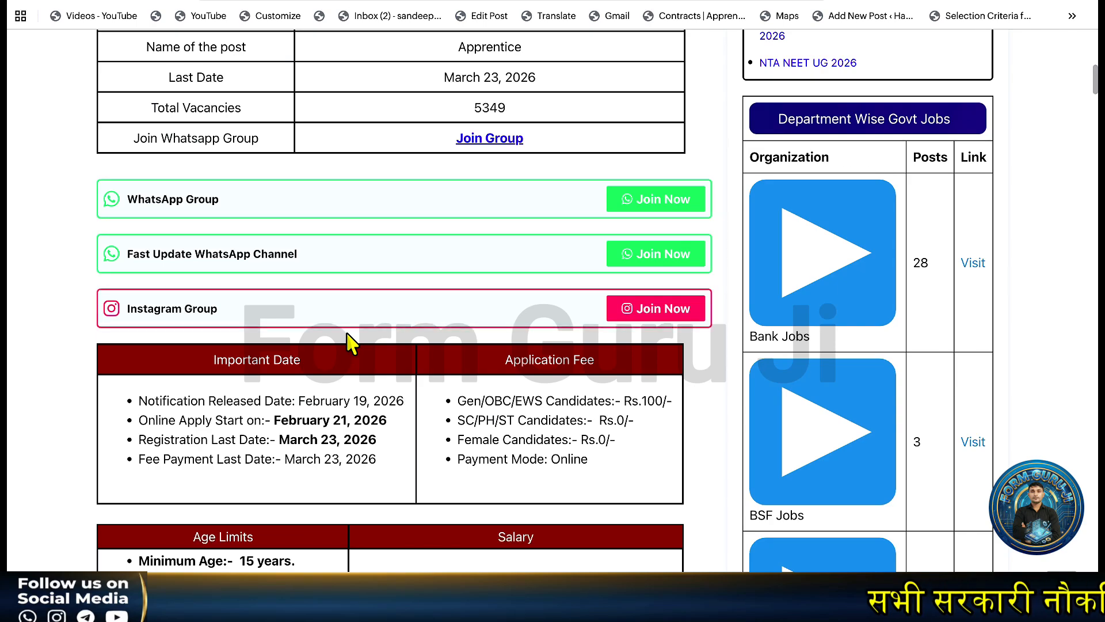
{"action": "scroll", "coordinate": [347, 334], "scroll_direction": "down", "scroll_amount": 1}
{"action": "scroll", "coordinate": [347, 333], "scroll_direction": "up", "scroll_amount": 10}
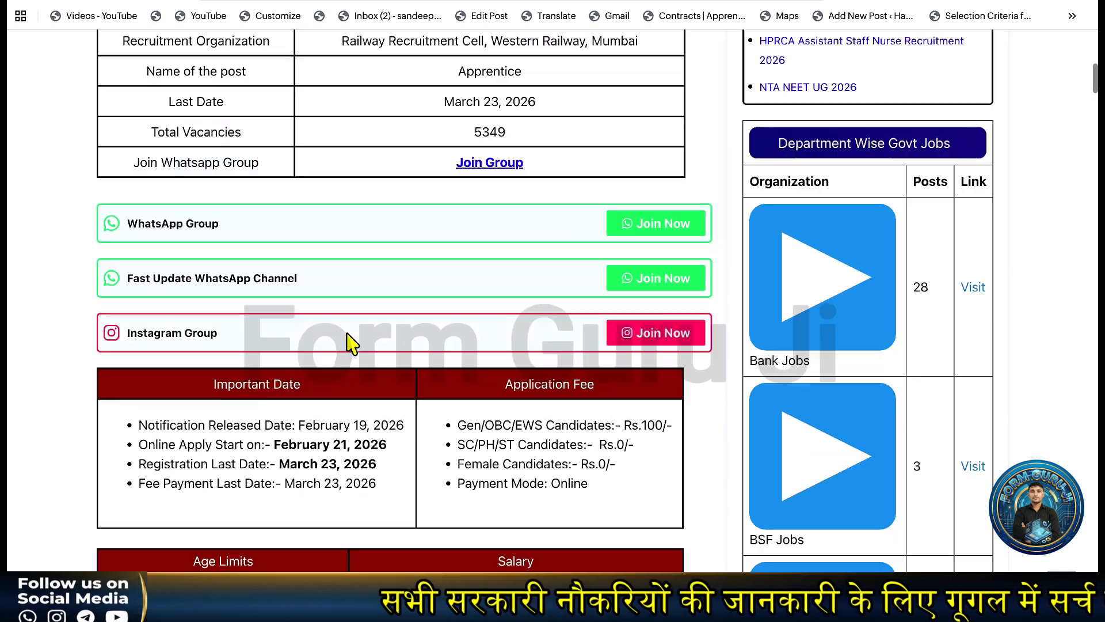